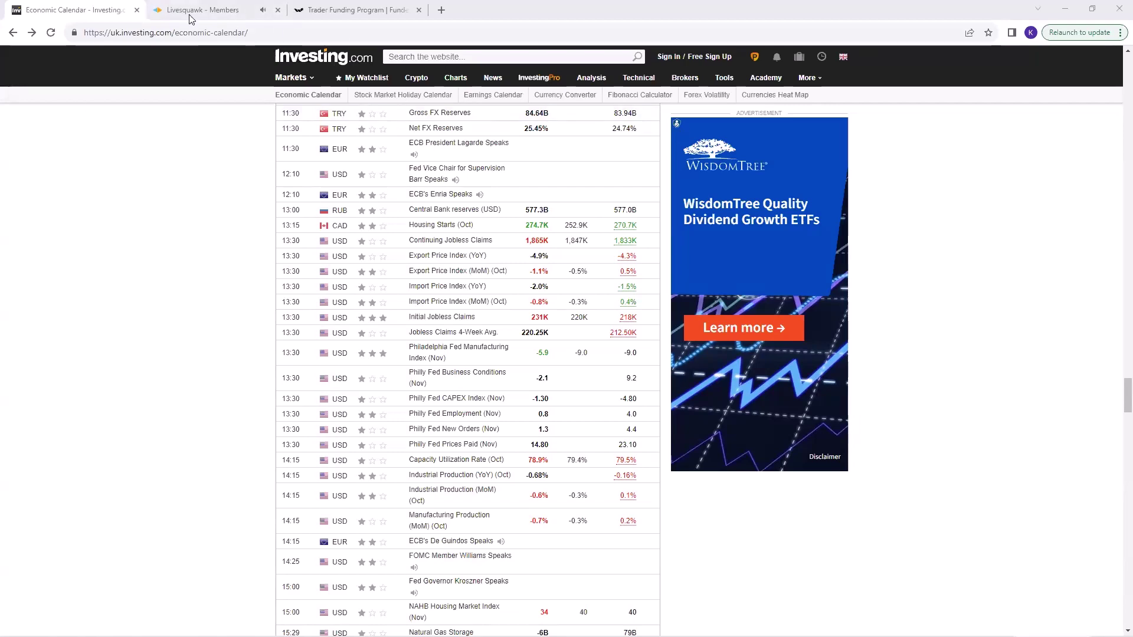
Mute the Livesquawk squawk audio, then go back to the Investing.com economic calendar
click(255, 13)
click(385, 103)
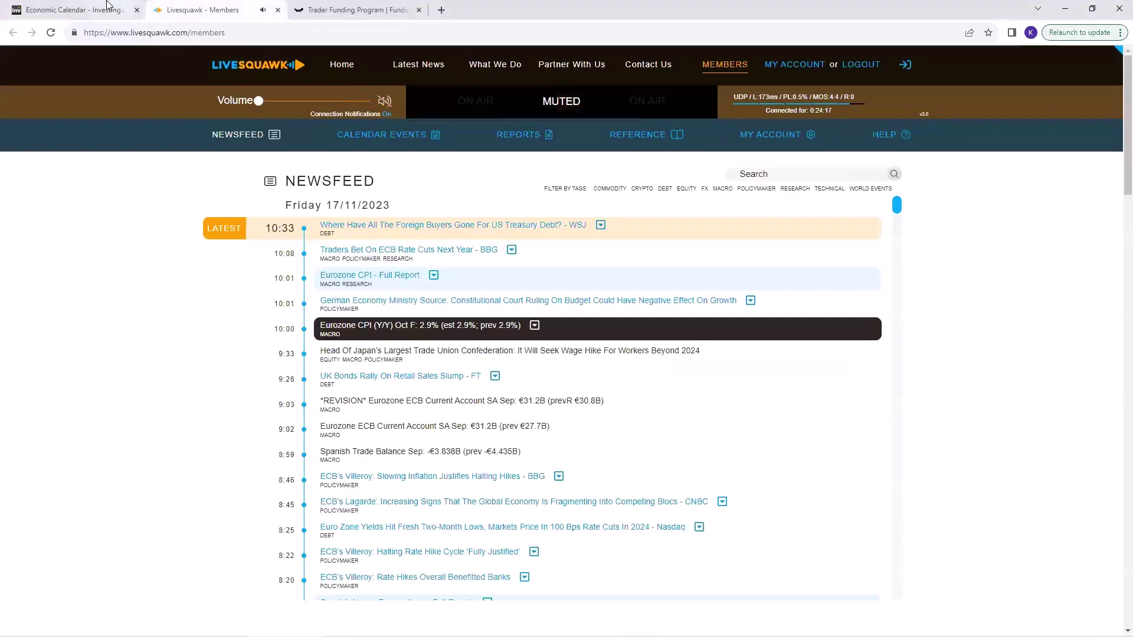
click(83, 12)
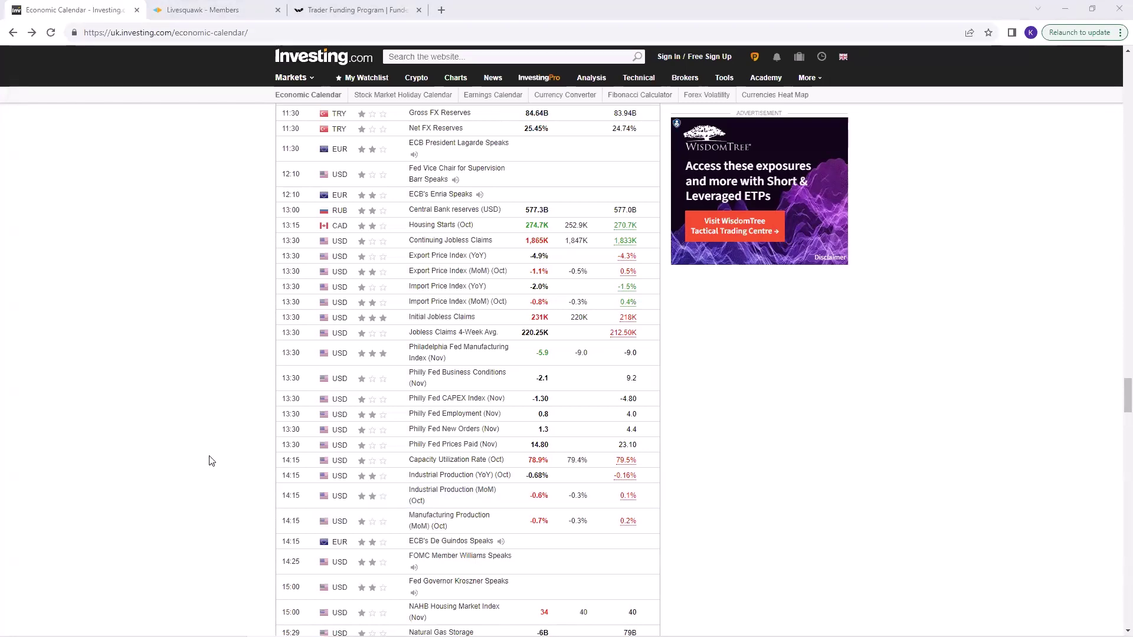
scroll(211, 461, down, 2)
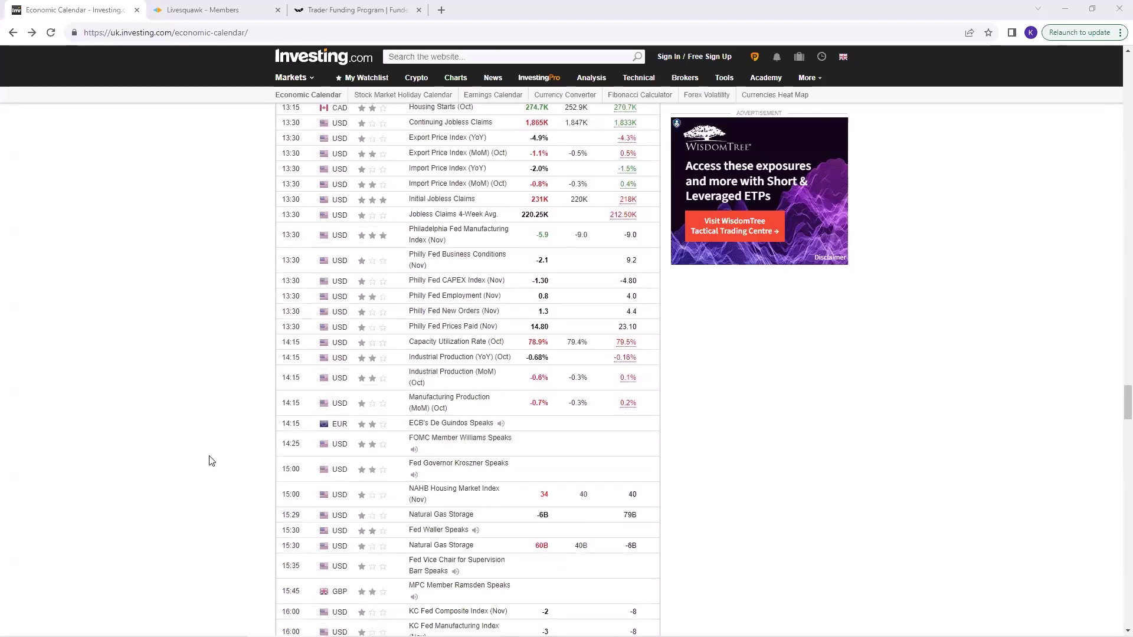
scroll(211, 460, down, 2)
scroll(211, 460, down, 2)
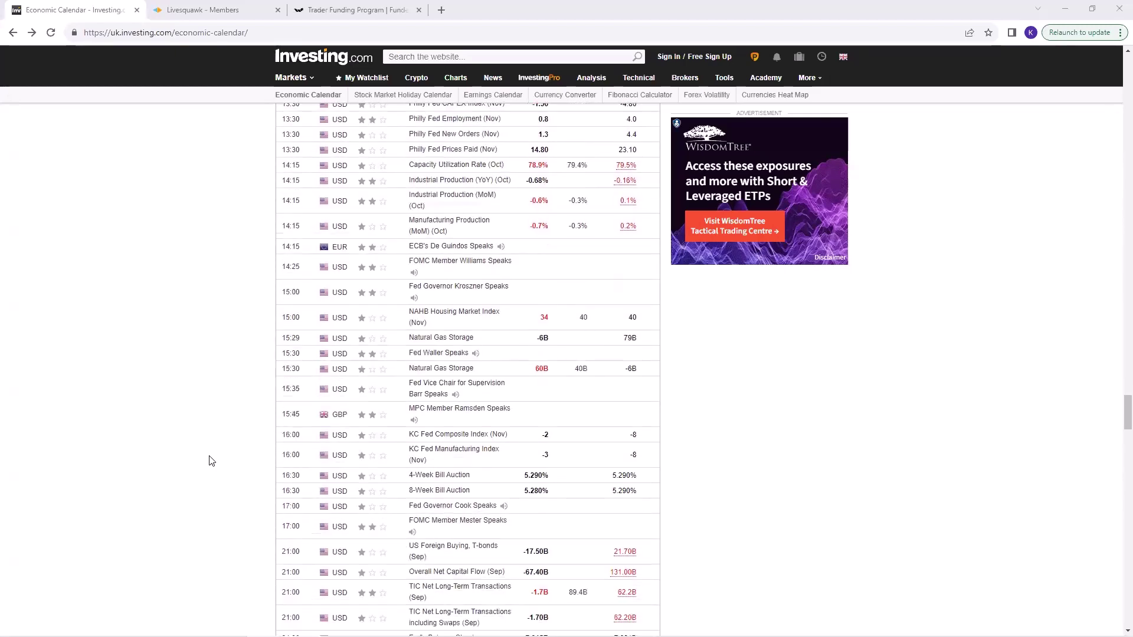
scroll(212, 460, down, 1)
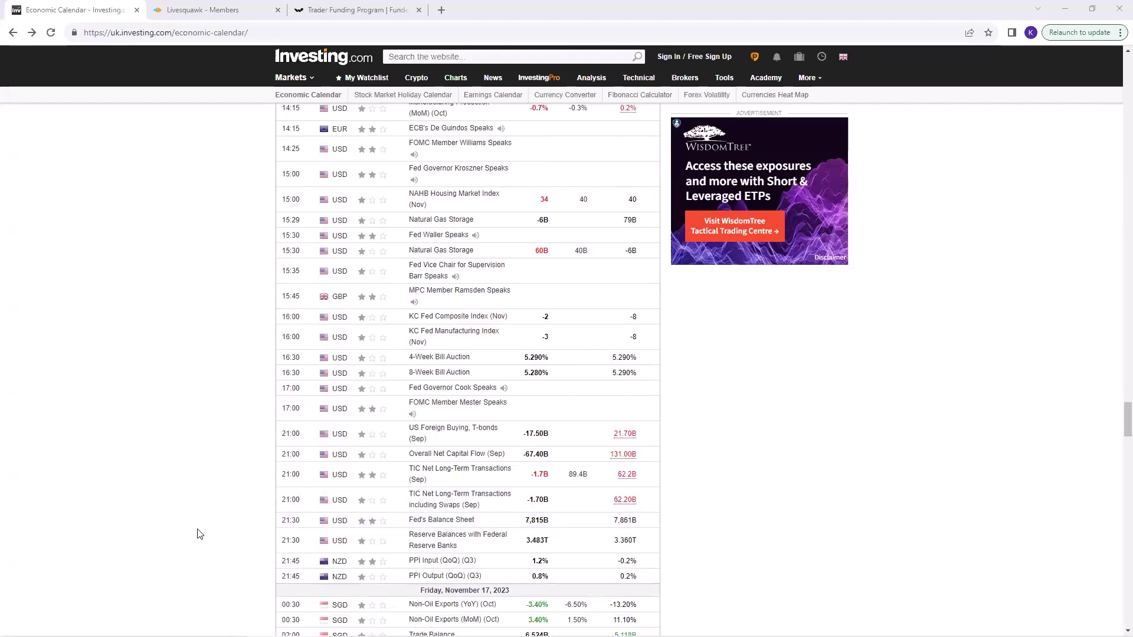
scroll(214, 540, up, 1)
scroll(214, 541, up, 5)
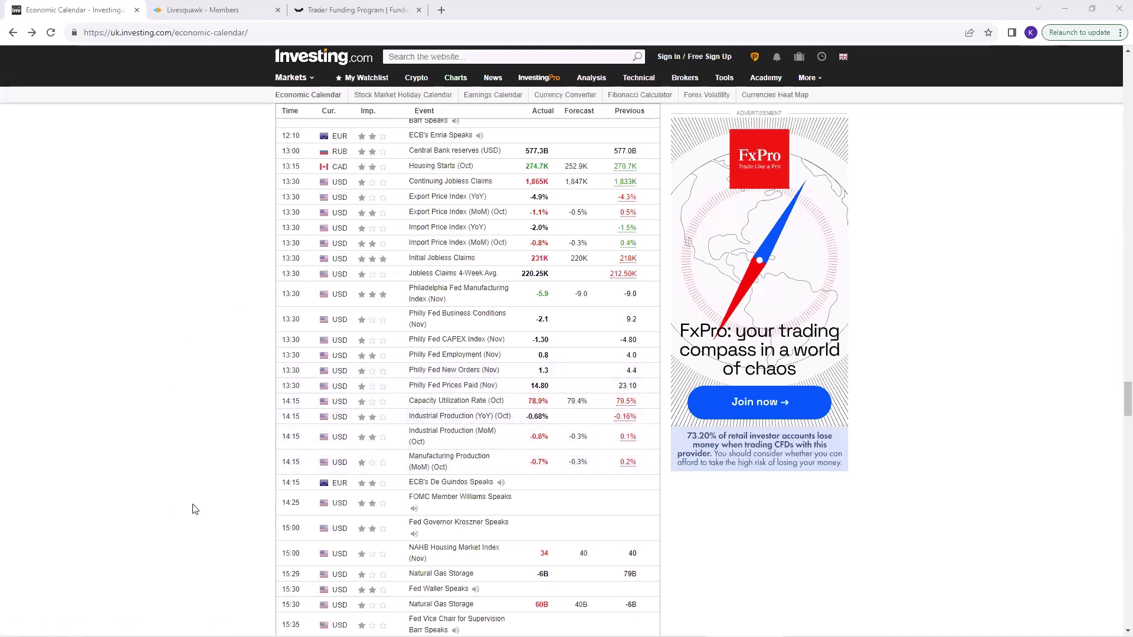
Scroll the calendar to Friday, November 17, 2023, checking UK Retail Sales and Eurozone CPI
scroll(216, 514, down, 5)
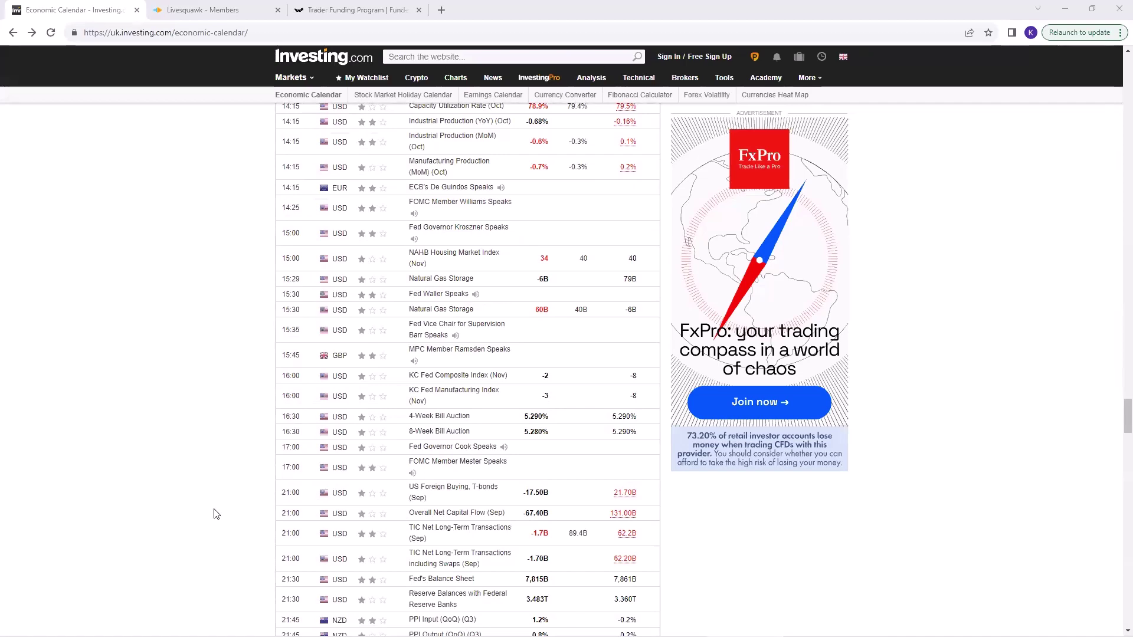
scroll(216, 514, down, 4)
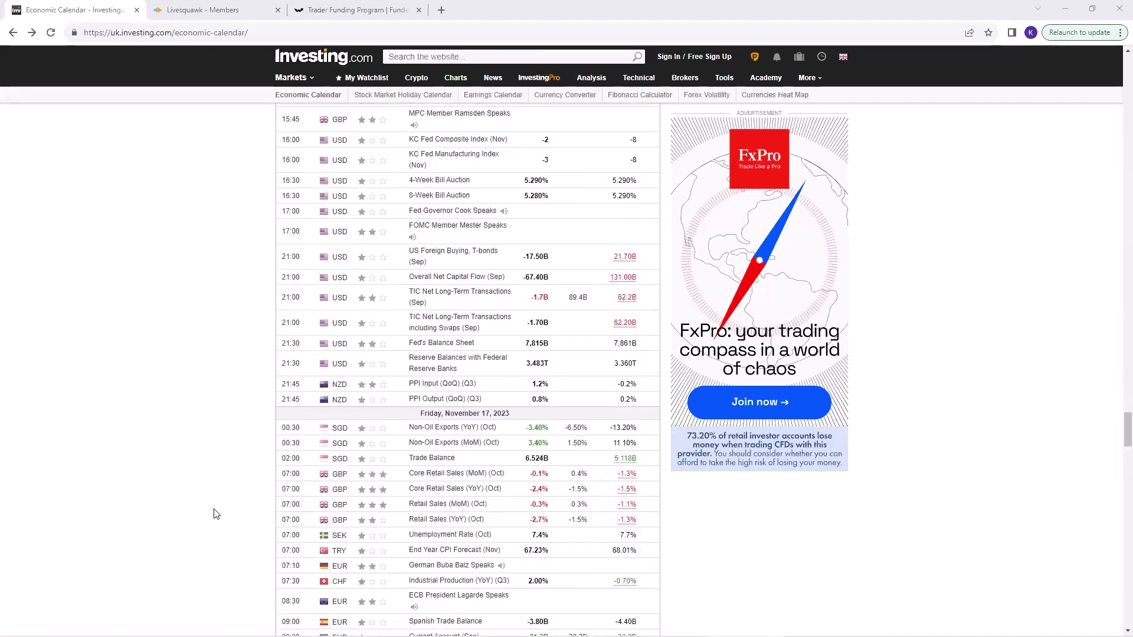
scroll(216, 514, down, 2)
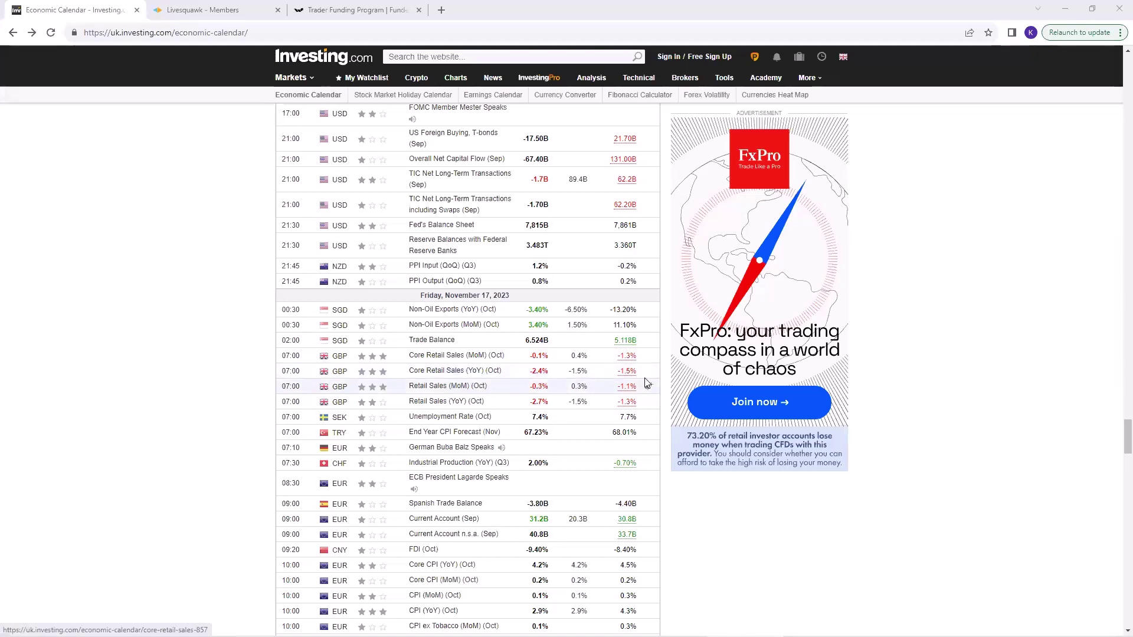
mouse_move(632, 353)
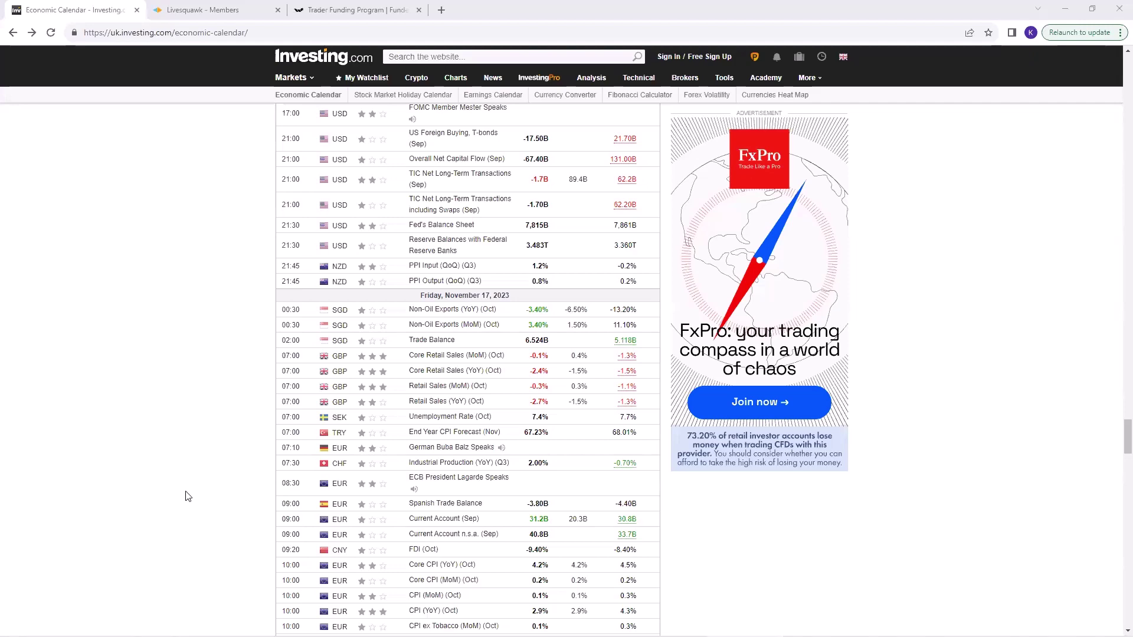
scroll(188, 497, down, 4)
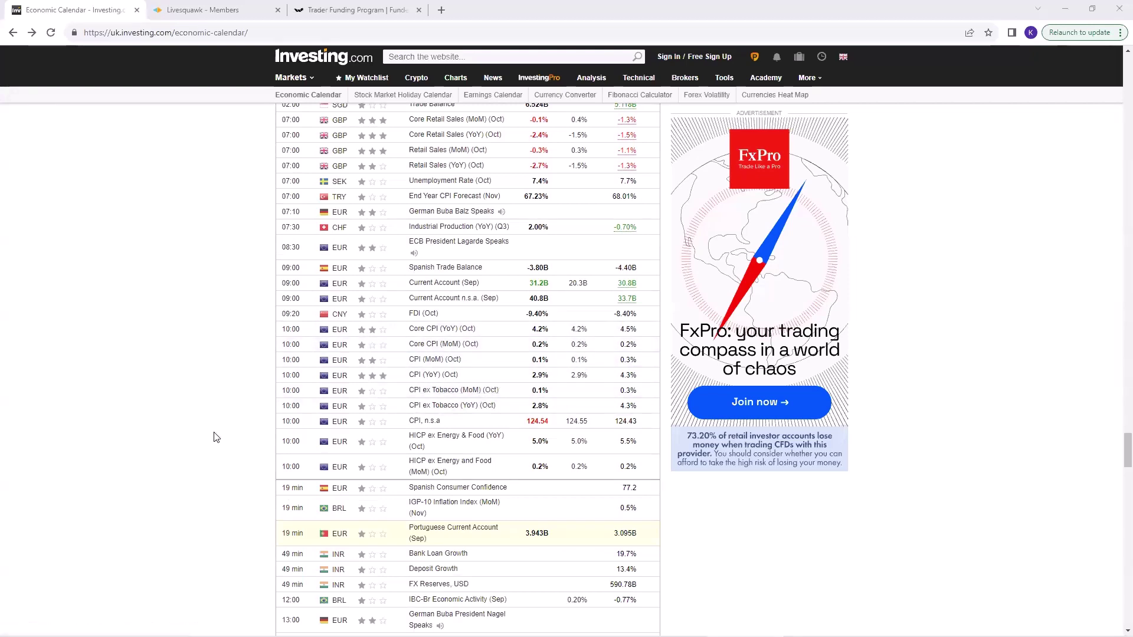
scroll(214, 438, up, 2)
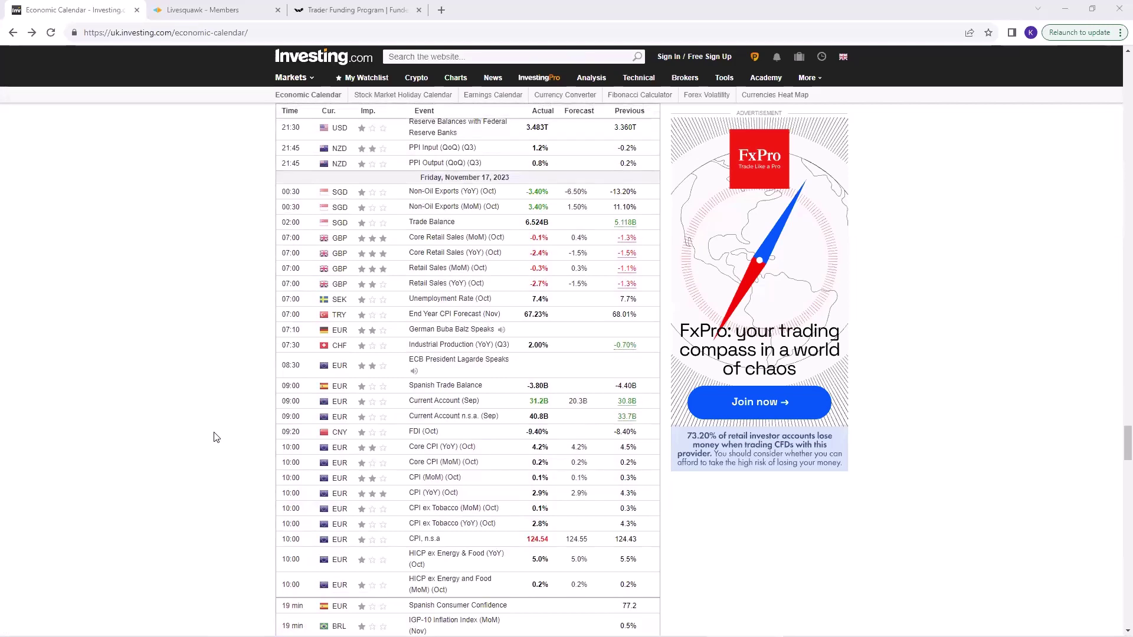
scroll(214, 437, up, 2)
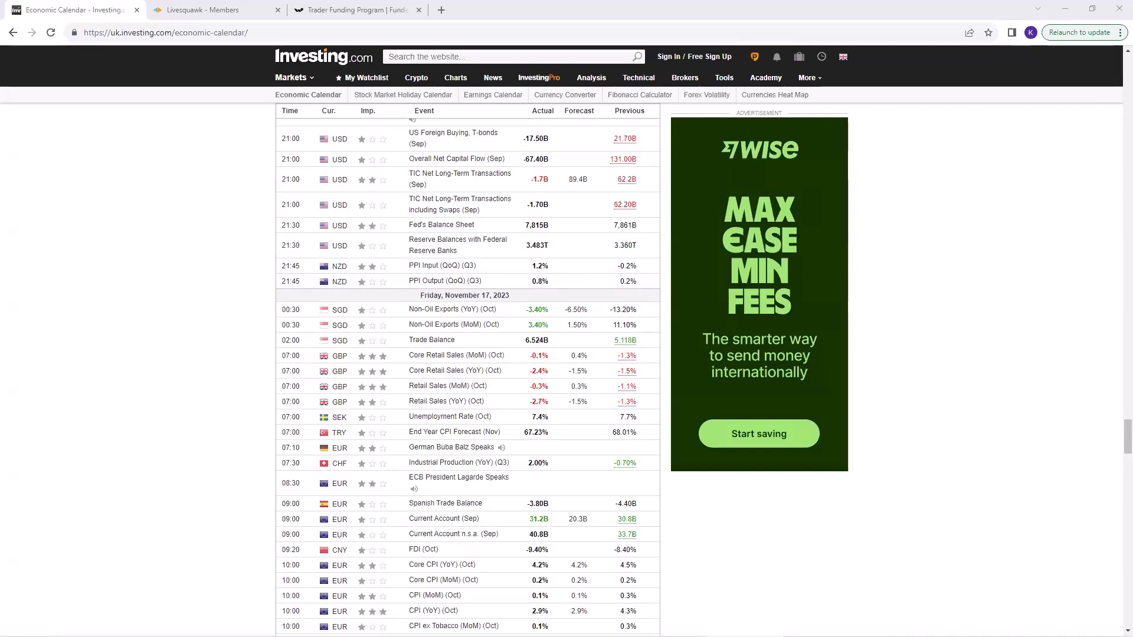
Bring up the US 10-year yield 4h chart and select its upper and lower trendlines
key(alt+Tab)
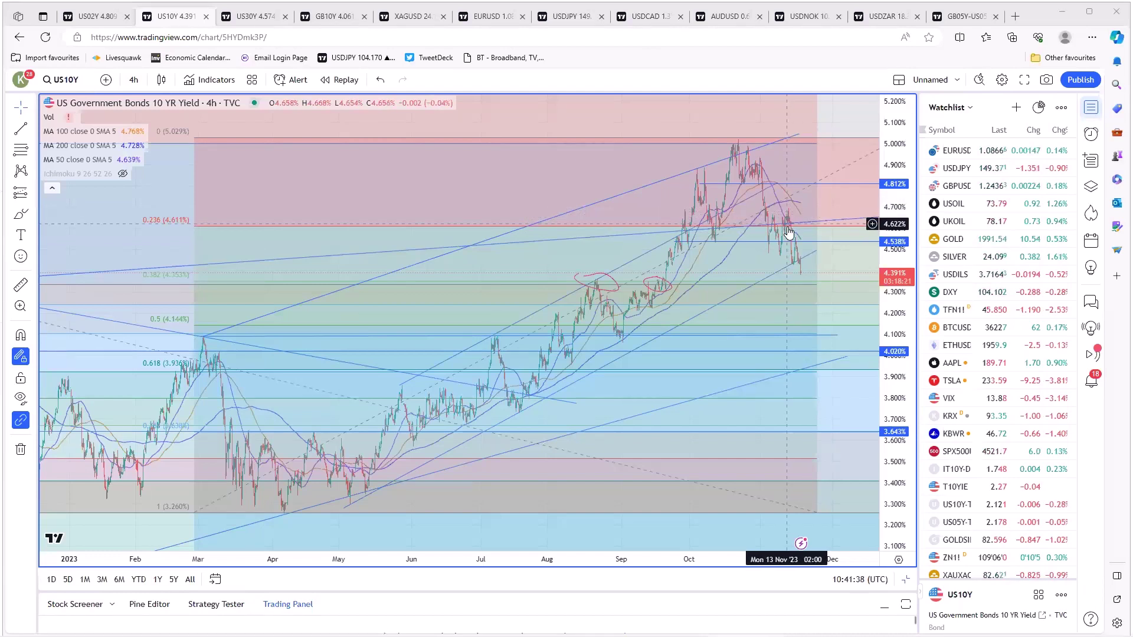
click(799, 263)
click(679, 387)
scroll(679, 387, up, 3)
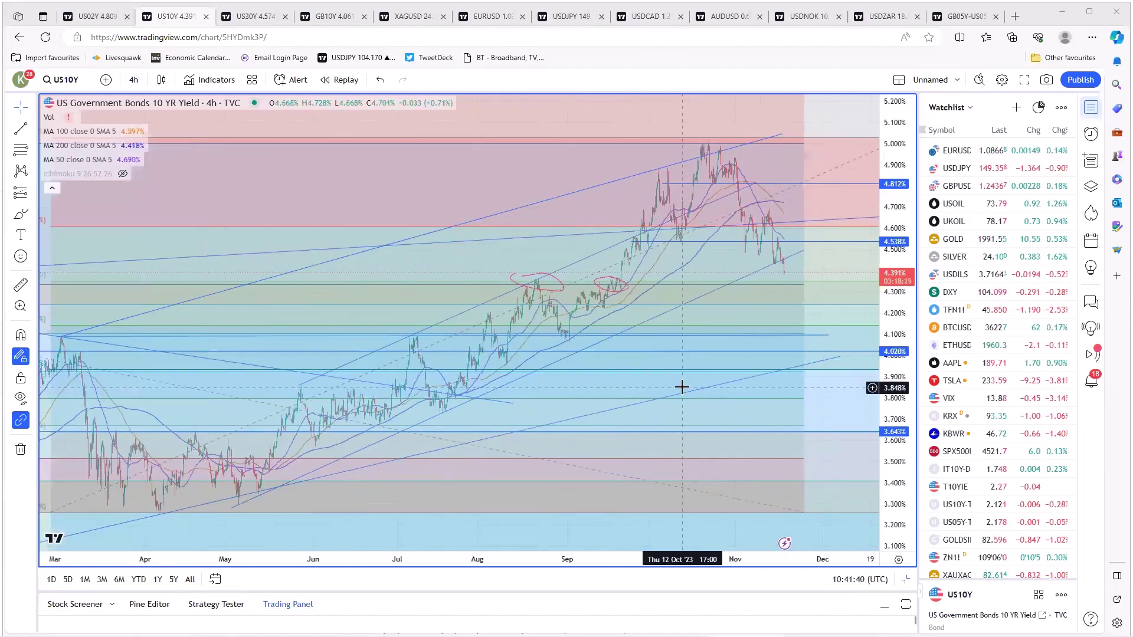
scroll(682, 388, down, 2)
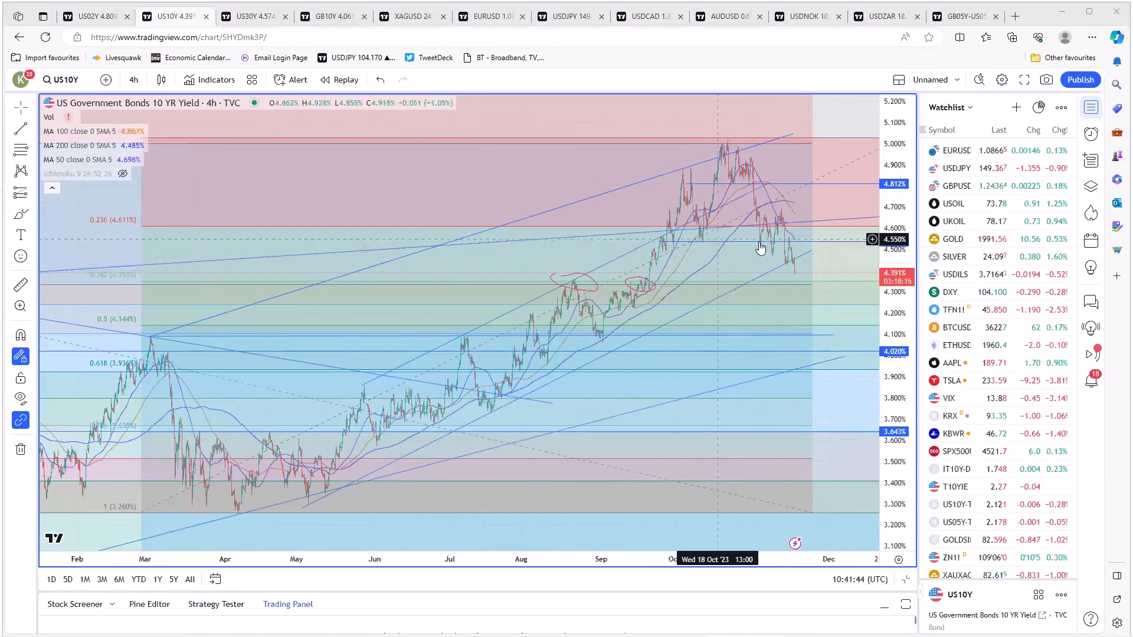
click(792, 263)
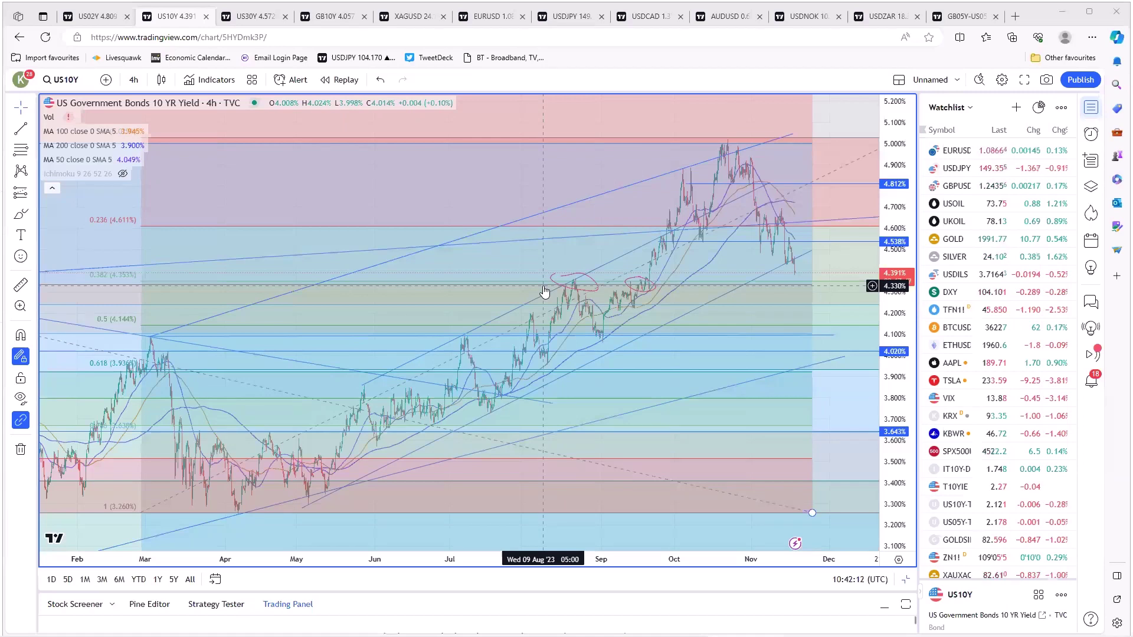
Zoom the US 10-year yield chart to see price at 4.391% above the 0.382 Fibonacci level
scroll(615, 377, down, 2)
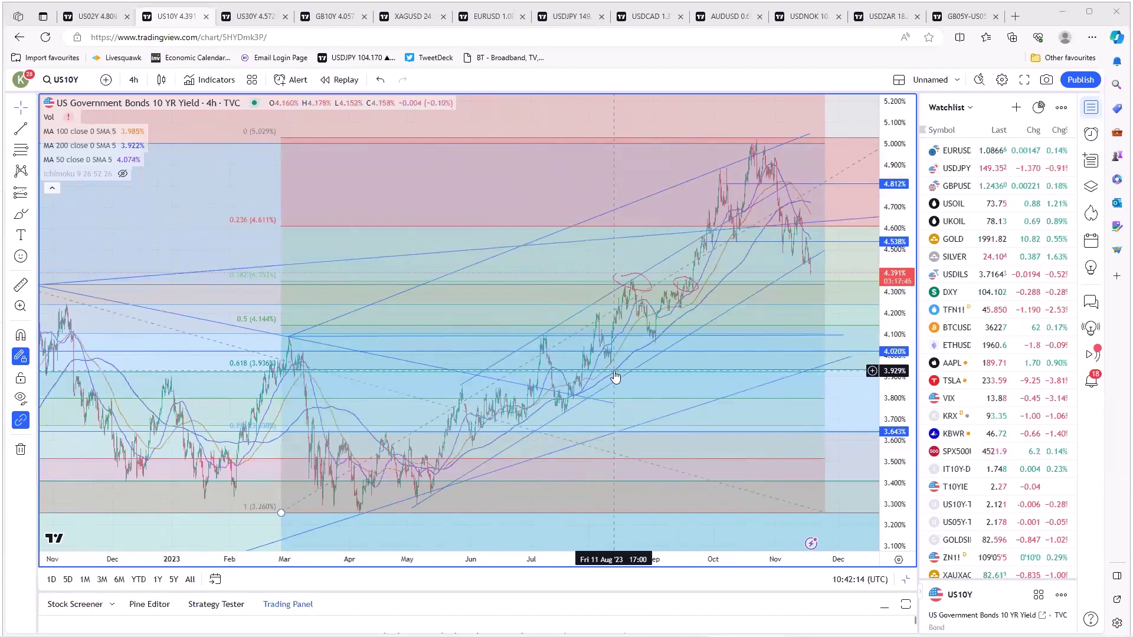
scroll(614, 377, down, 2)
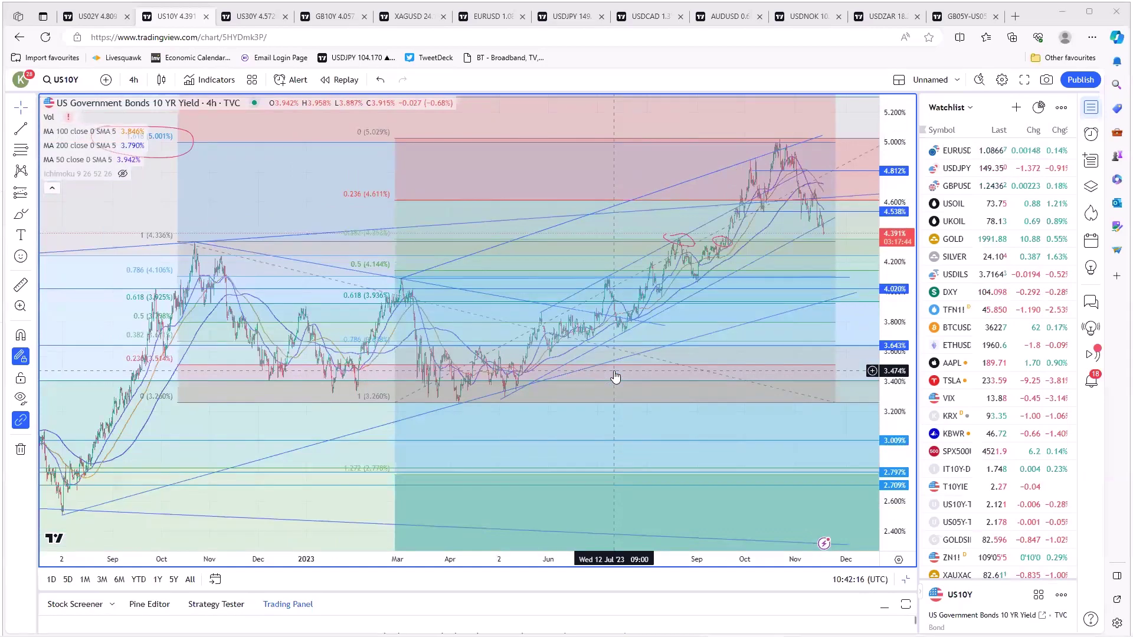
scroll(615, 377, up, 3)
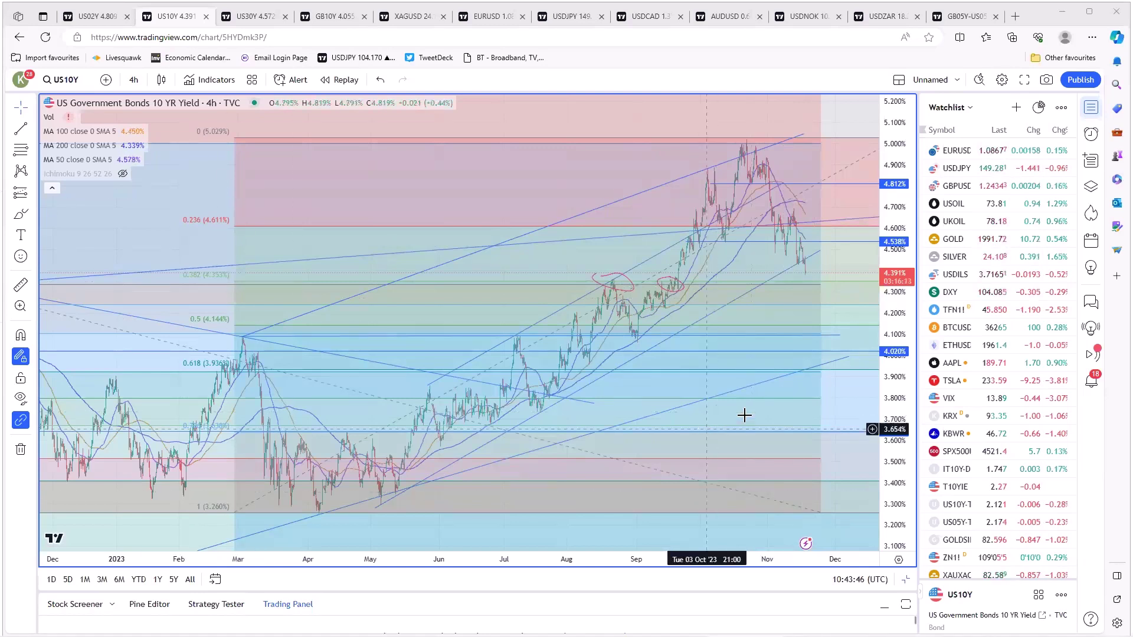
Restore the 10-year yield chart to the layout and open the US02Y yields tab
mouse_move(447, 529)
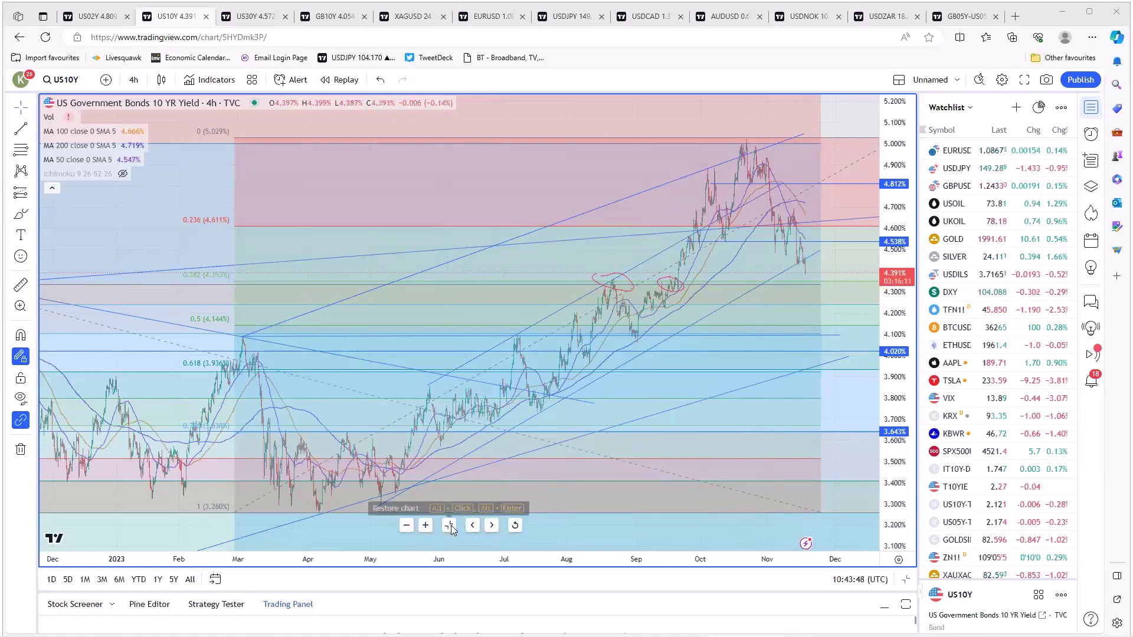
click(449, 526)
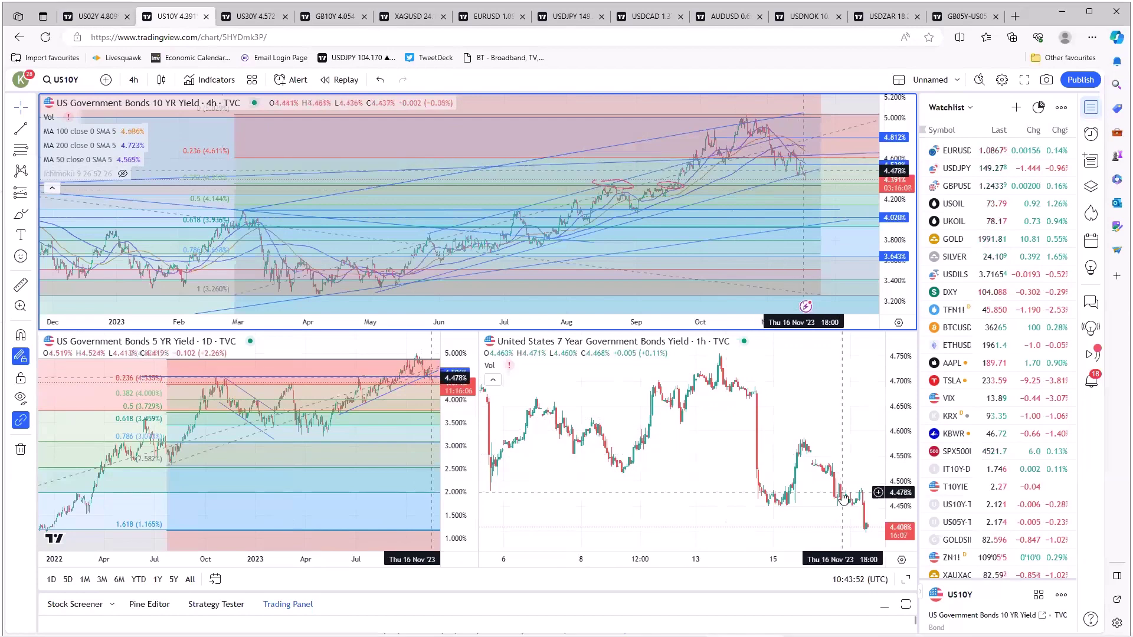
click(107, 23)
Maximize the Germany 2-year yield chart, then return it to the four-chart grid
click(239, 528)
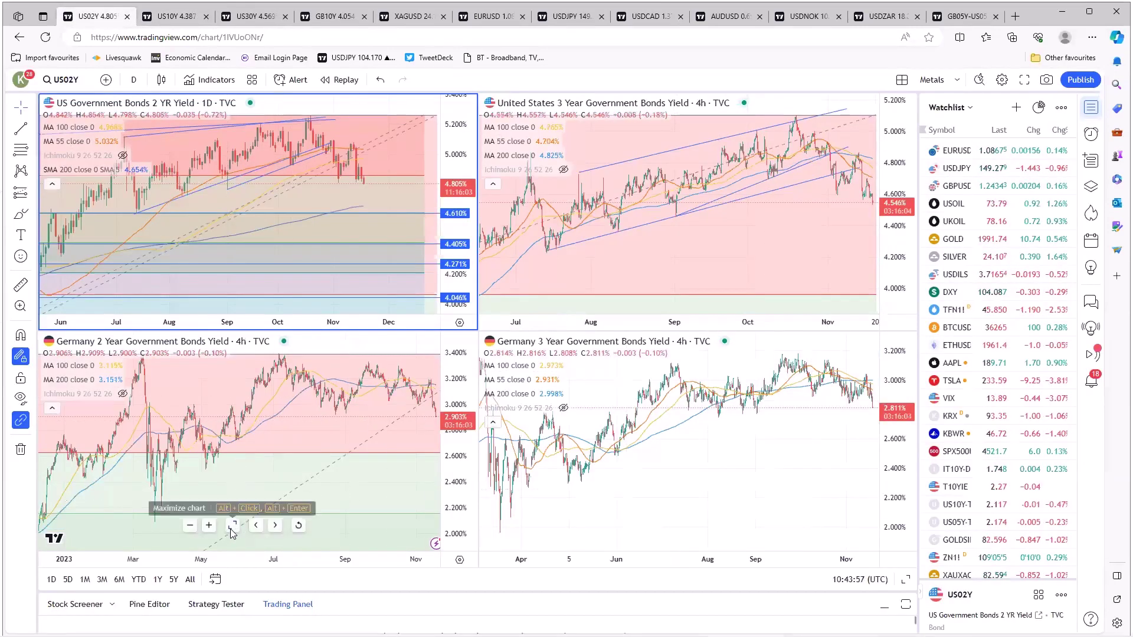
key(alt+Return)
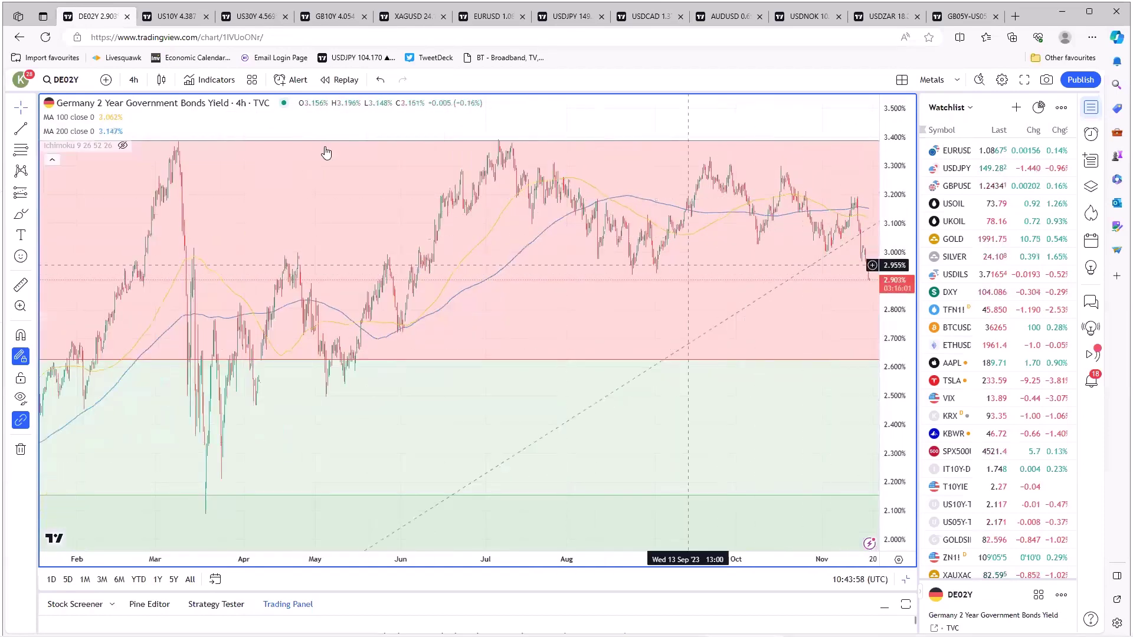
mouse_move(453, 527)
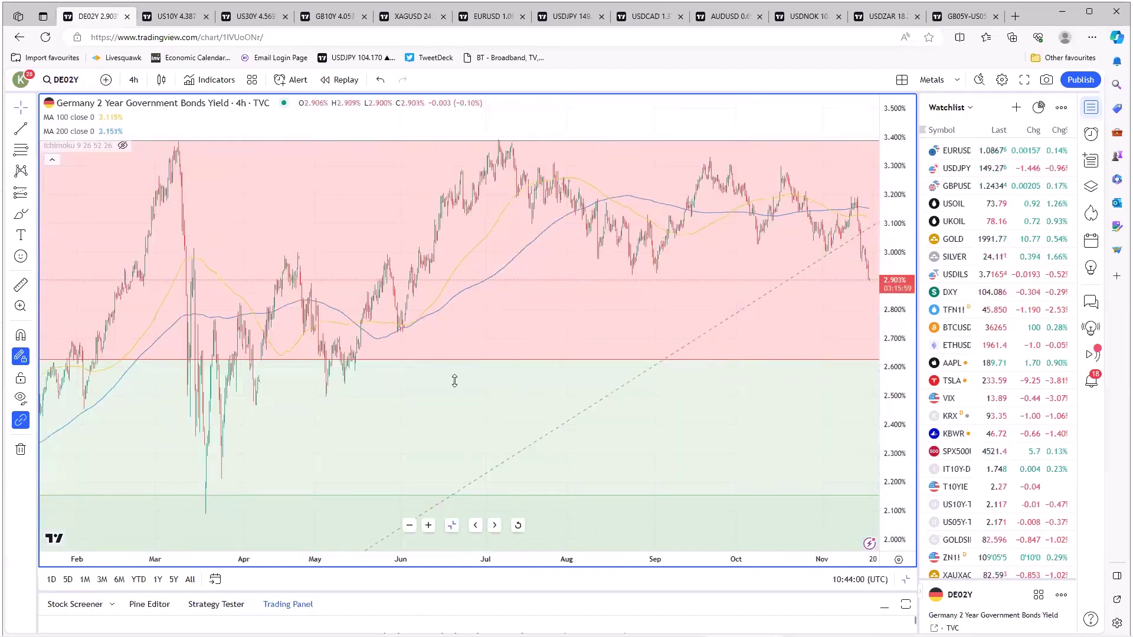
key(alt+Return)
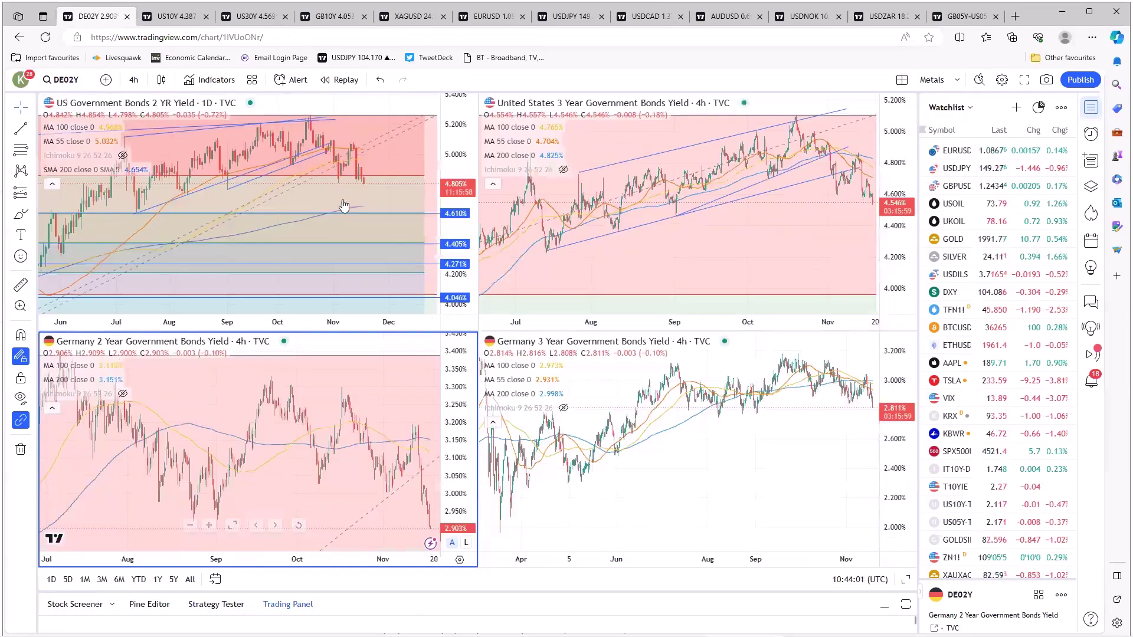
Maximize and zoom the German 10-year yield chart, then open the GB05Y-US05Y layout
click(258, 17)
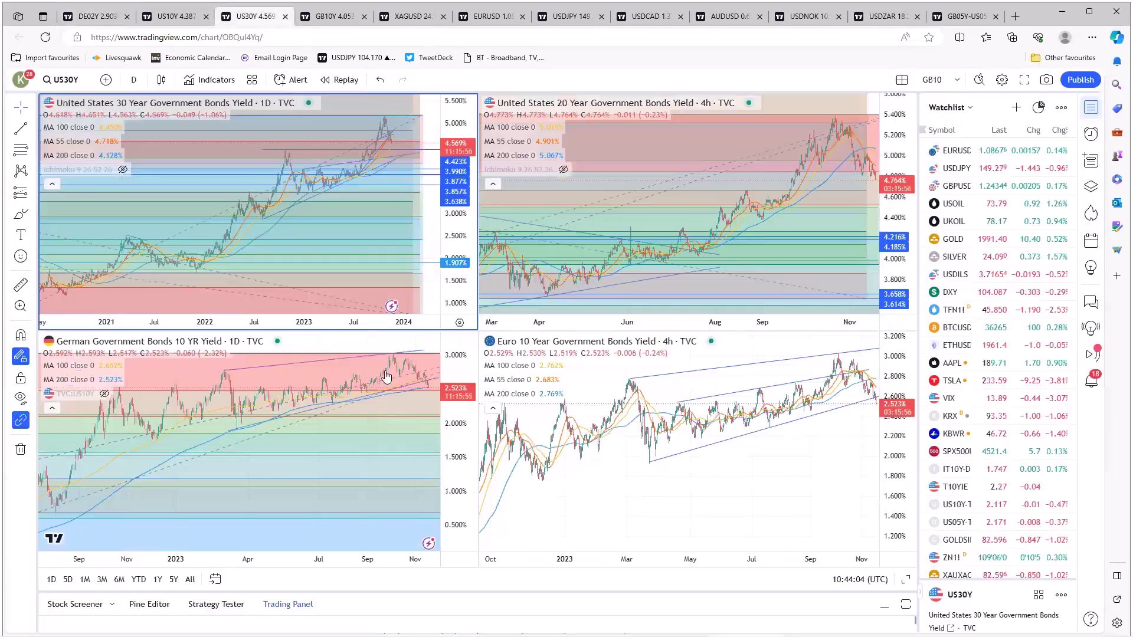
click(255, 540)
key(alt+Return)
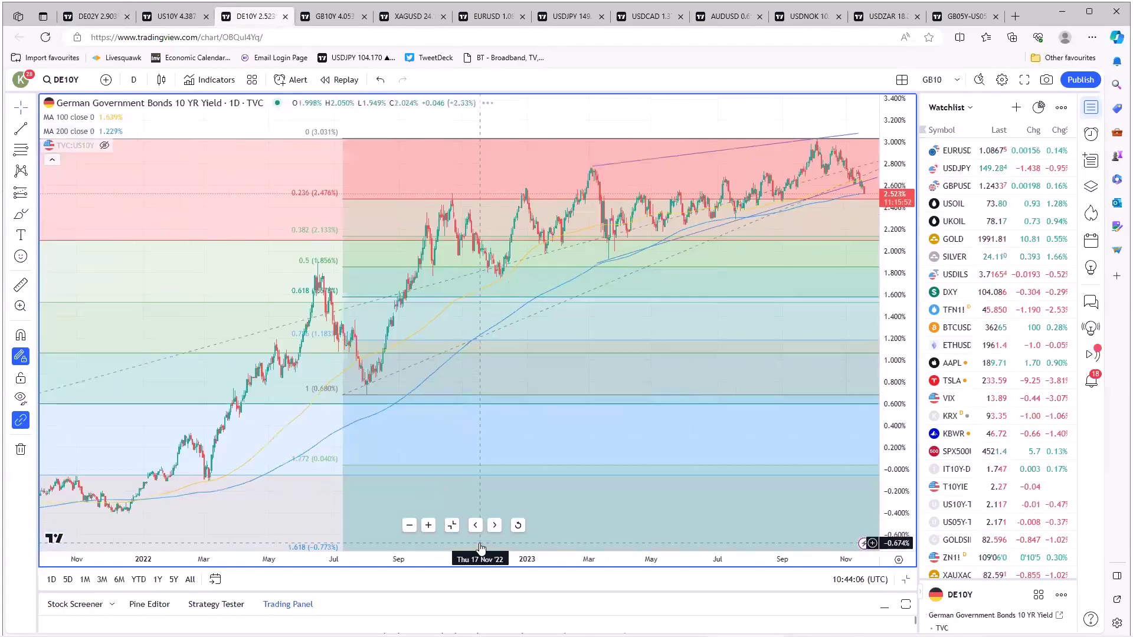
scroll(480, 548, up, 3)
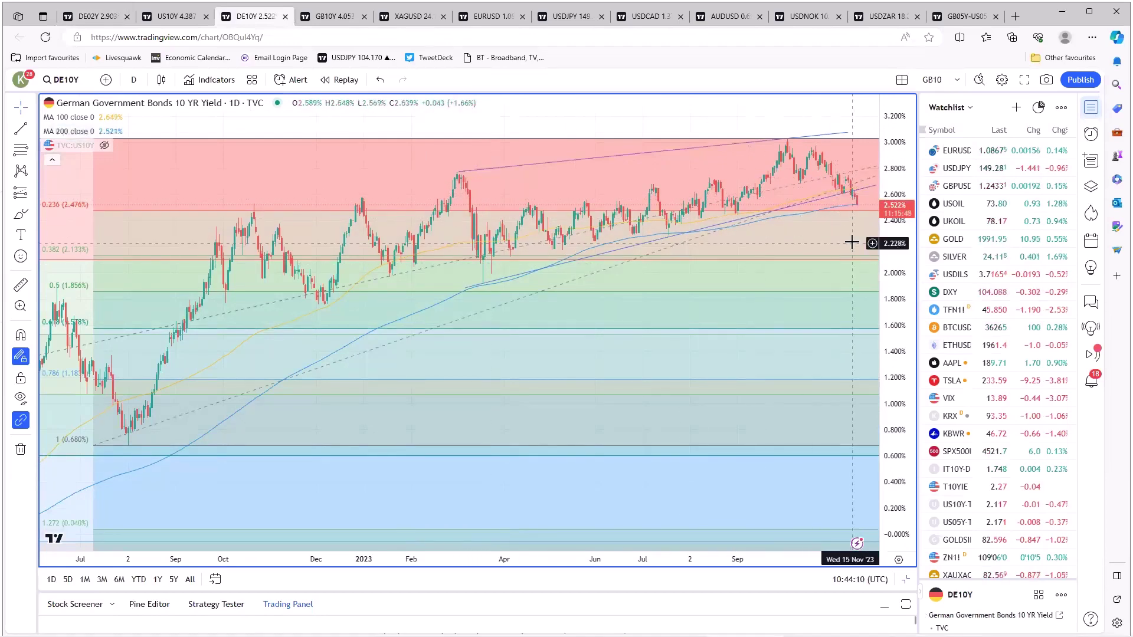
mouse_move(455, 529)
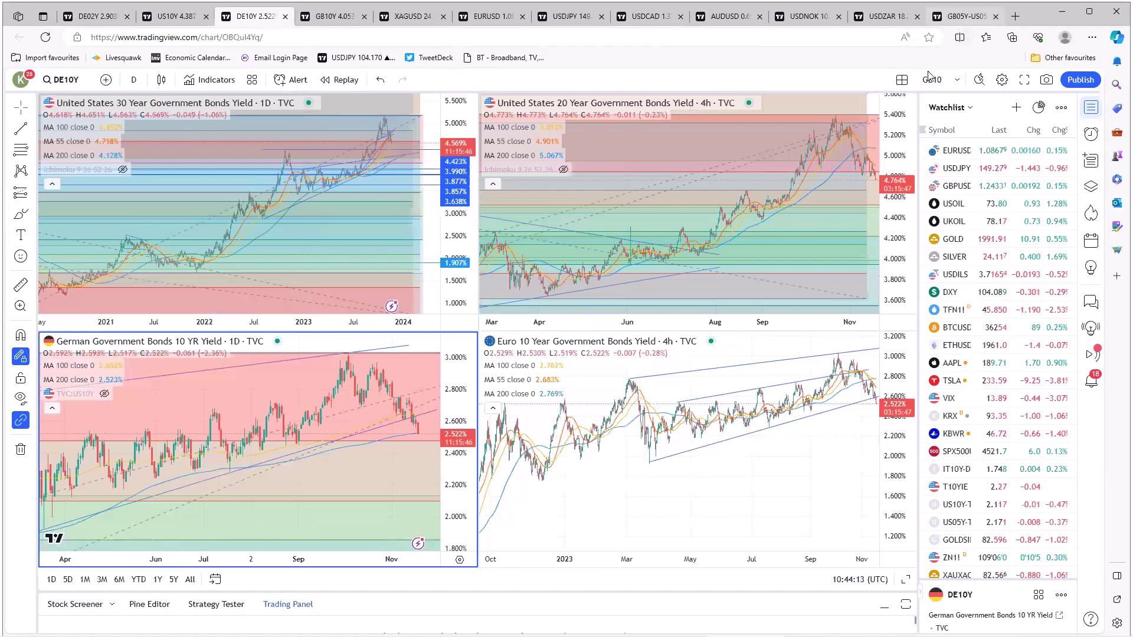
click(965, 16)
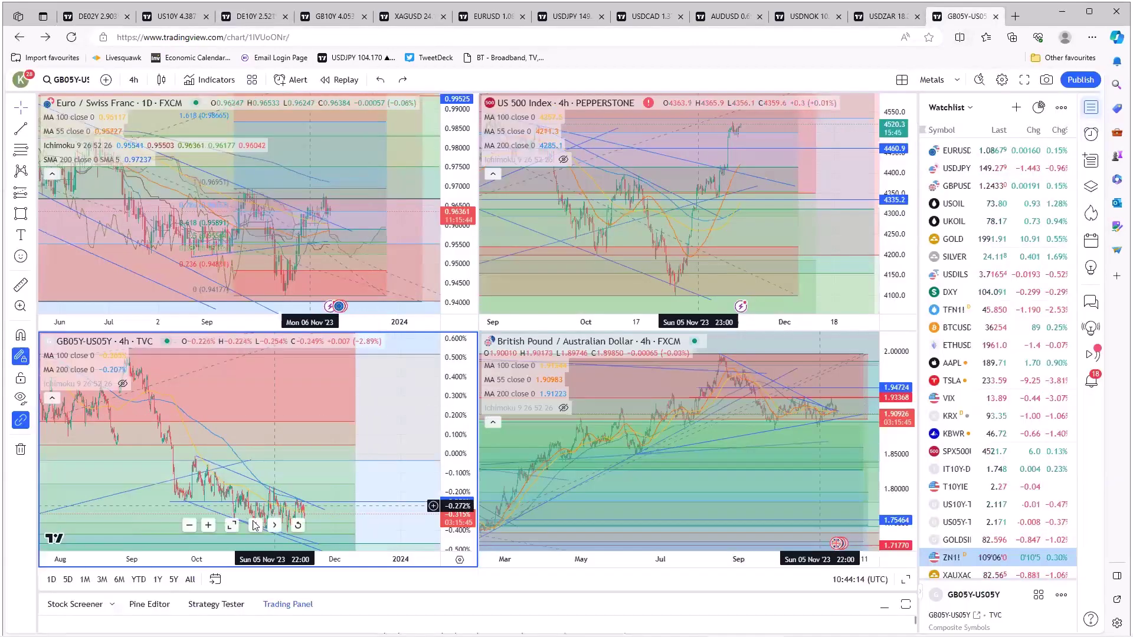
Maximize the GB05Y-US05Y 4h spread chart, showing its descending channel near -0.318%
click(232, 525)
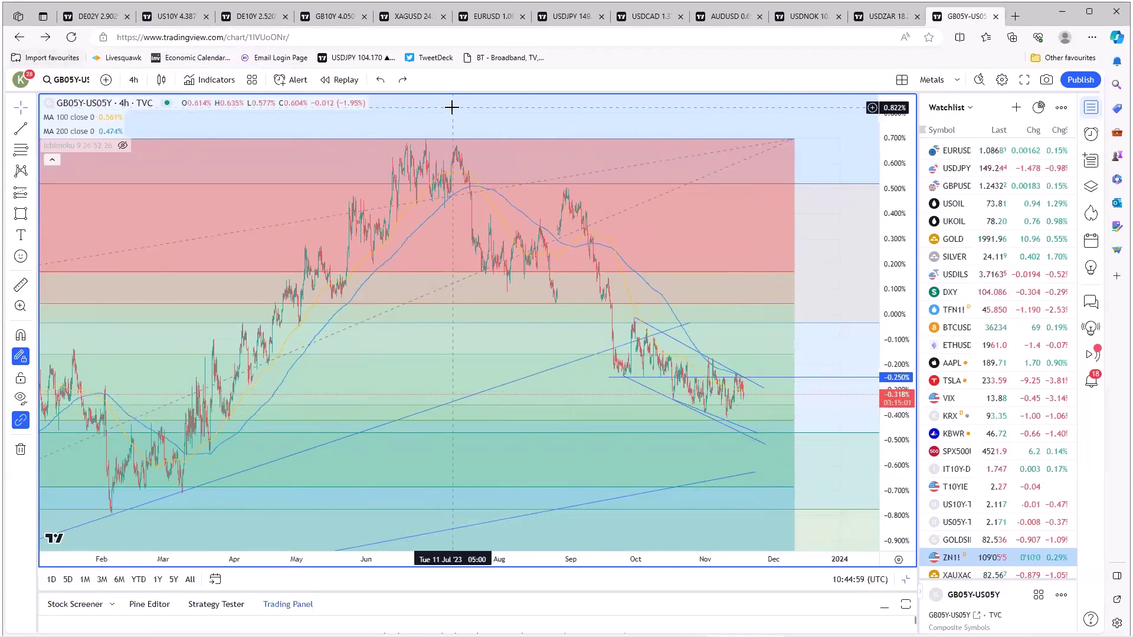
Undo back to the EU02Y-US02Y spread, zoom it out, and restore the four-chart layout
click(381, 80)
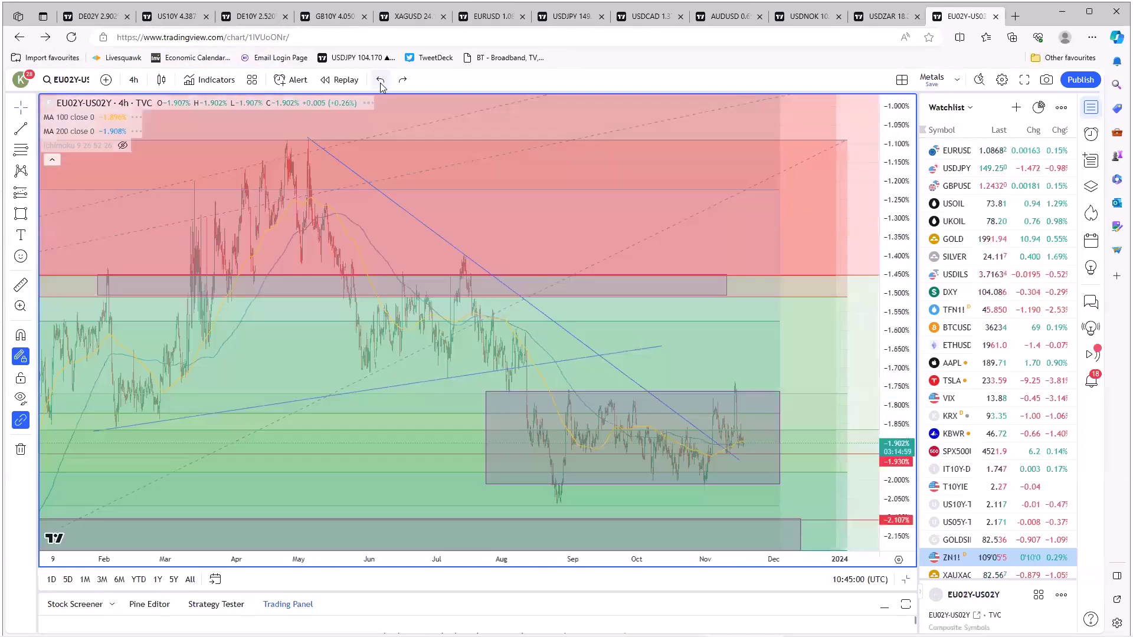
scroll(713, 440, down, 5)
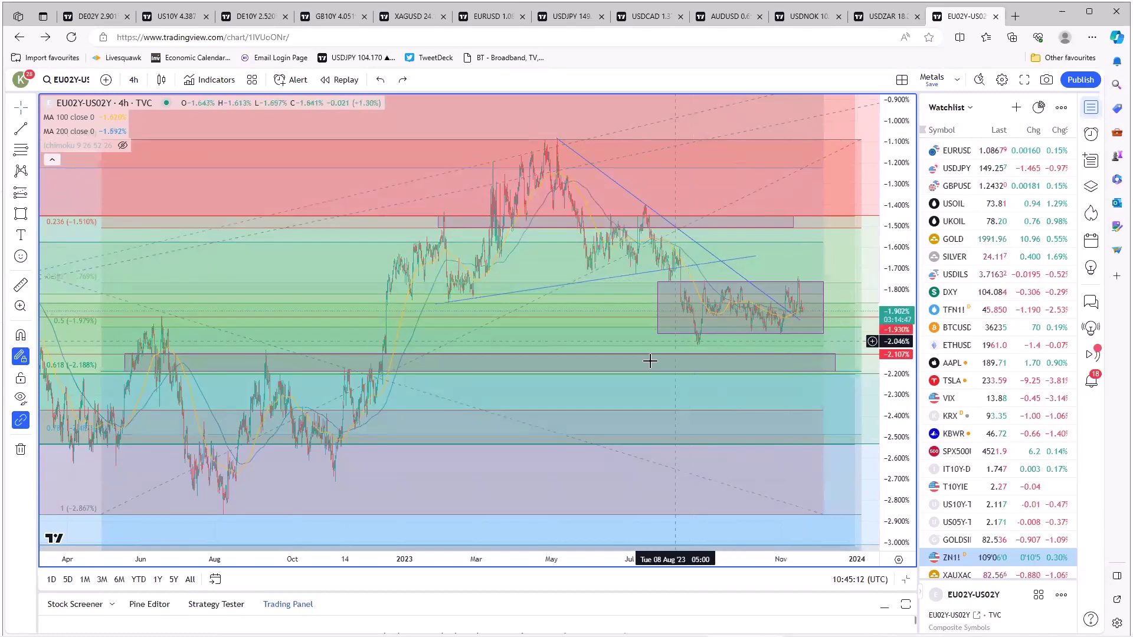
scroll(624, 384, up, 2)
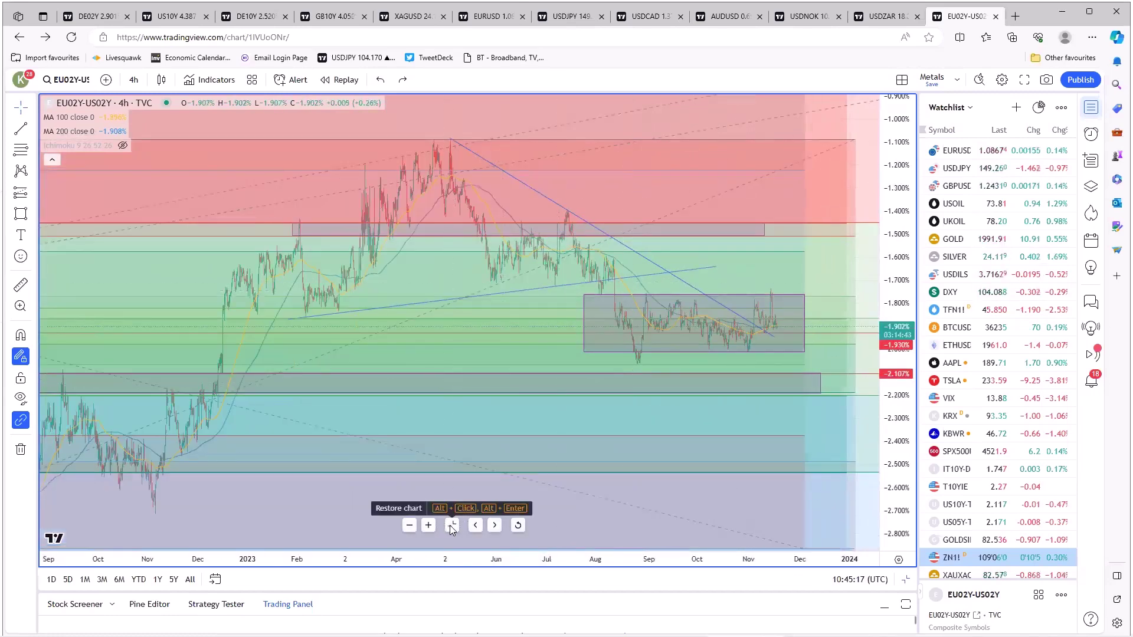
click(450, 525)
Open the USDJPY tab, maximize its 4h chart and zoom in on recent bars
key(ctrl+7)
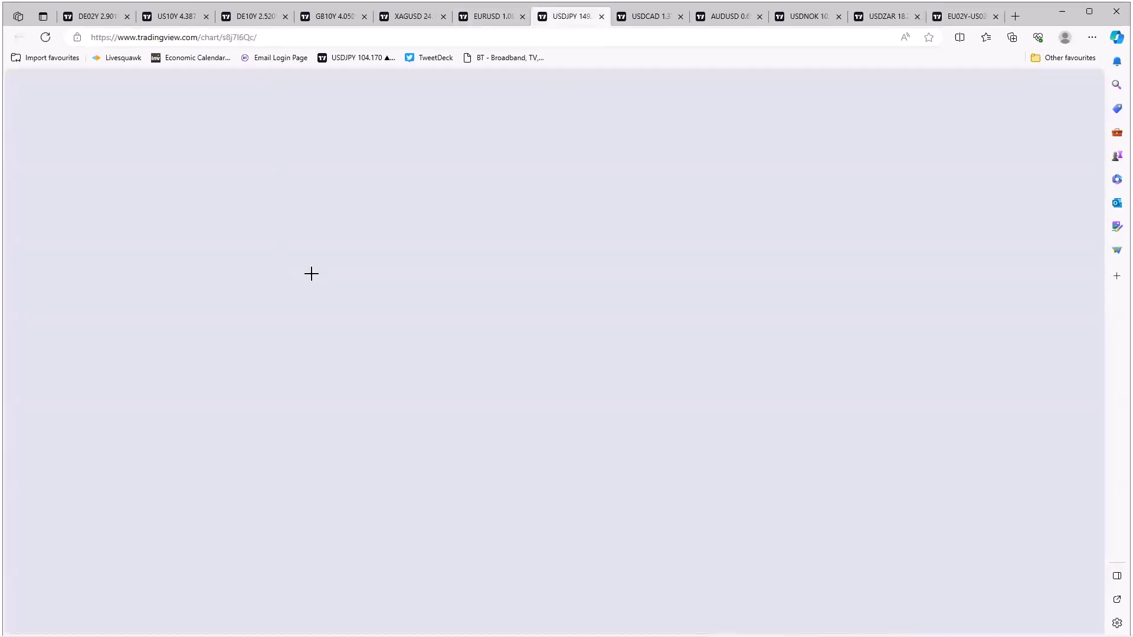
key(alt+Return)
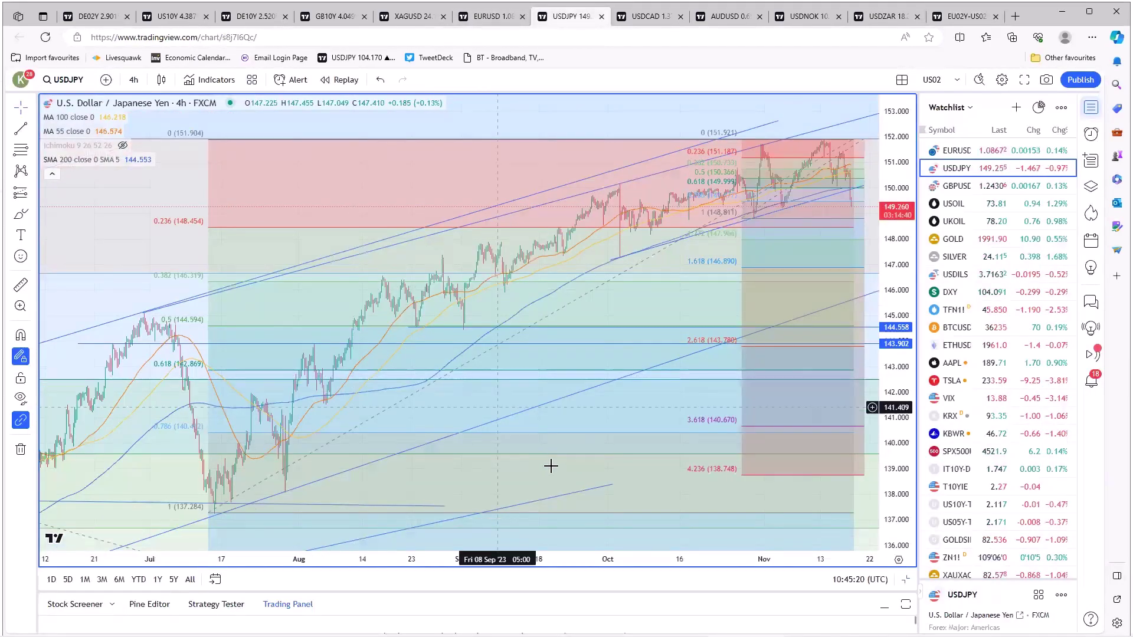
scroll(551, 466, up, 5)
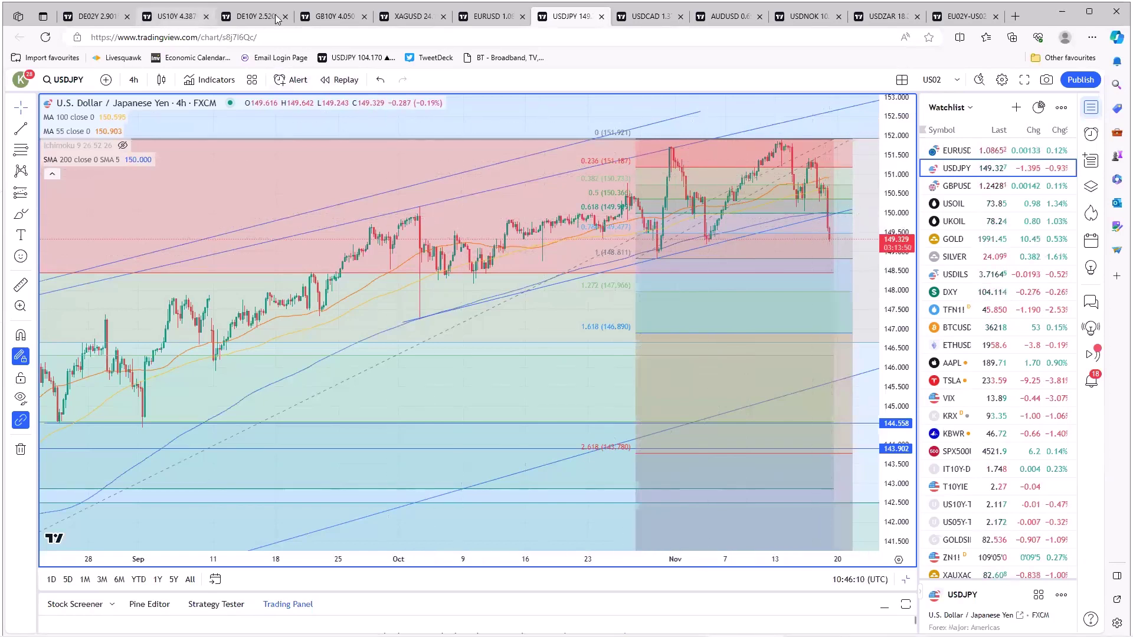
Switch to the GB10Y tab, maximizing the UK 10-year chart briefly before restoring the grid
click(242, 22)
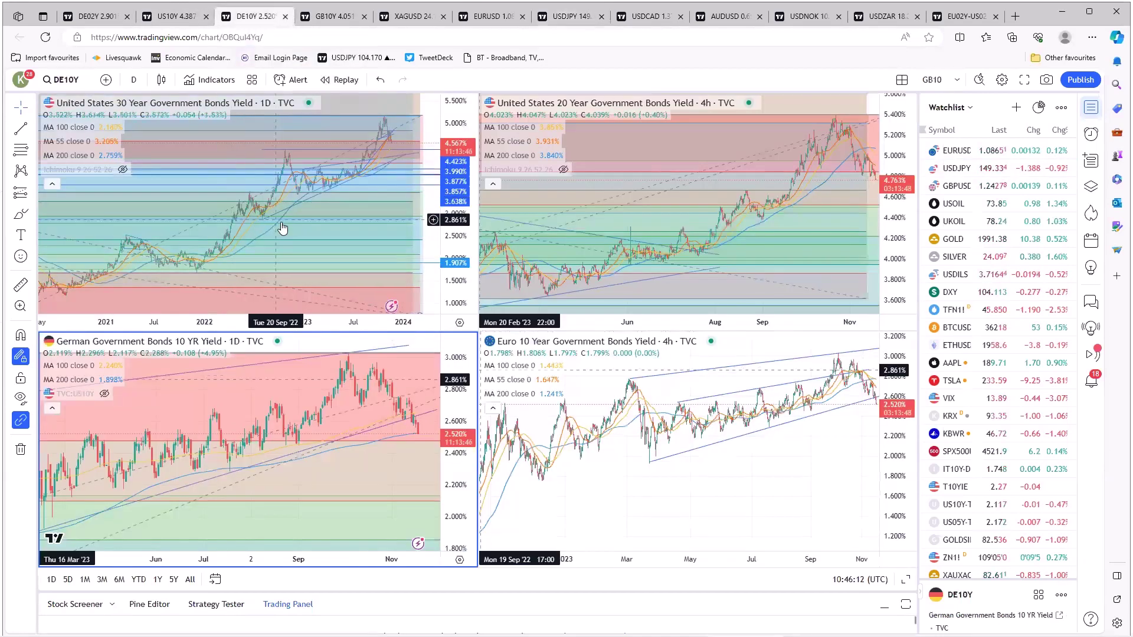
click(335, 18)
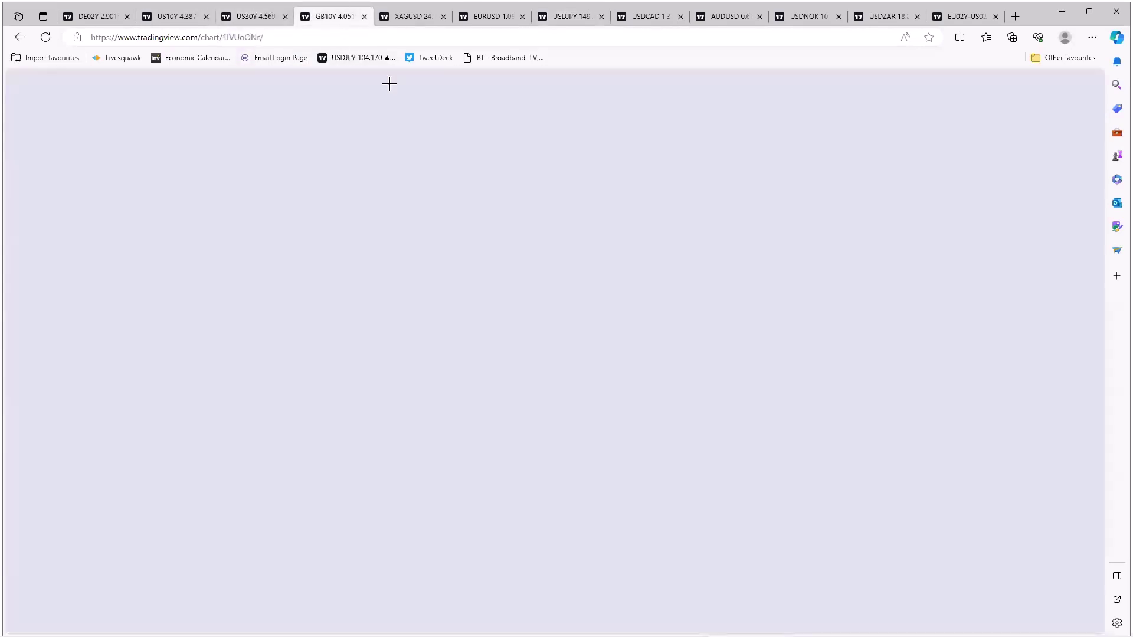
key(alt+Return)
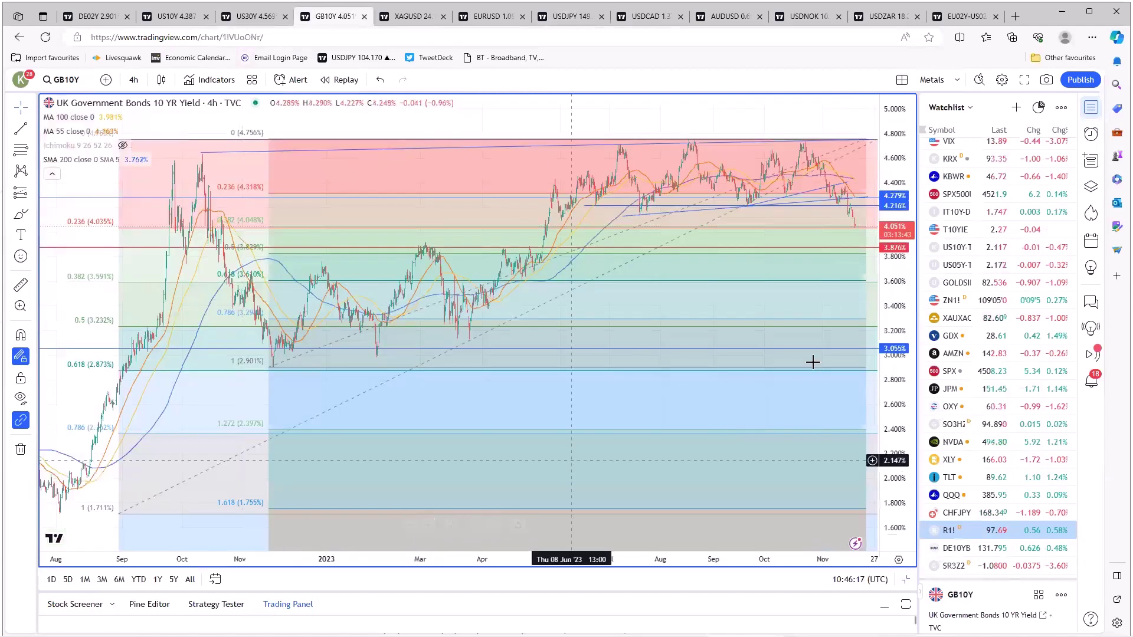
mouse_move(435, 534)
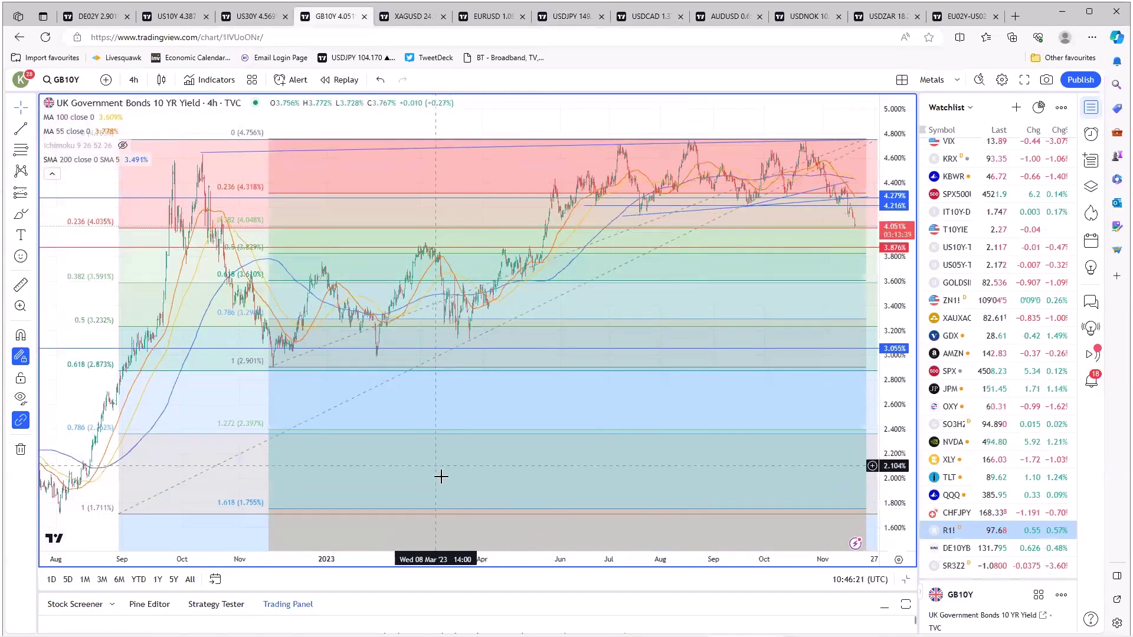
key(alt+Return)
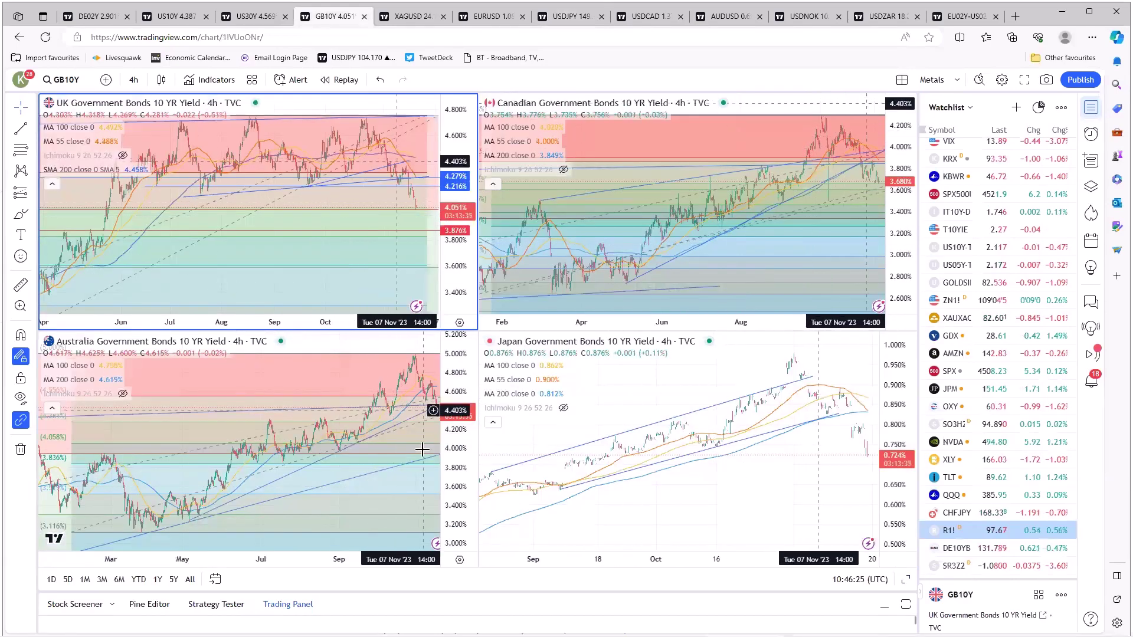
Return to the USDJPY 4-hour chart tab
click(547, 22)
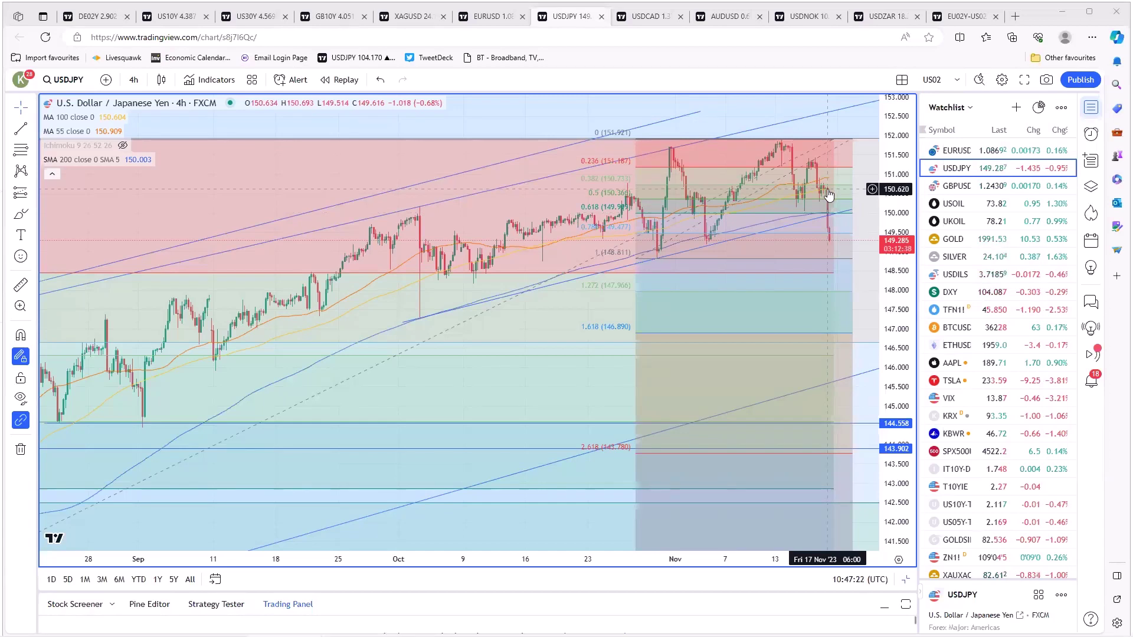
Select the lower blue trend line and the Fibonacci retracement drawings on USDJPY
click(830, 217)
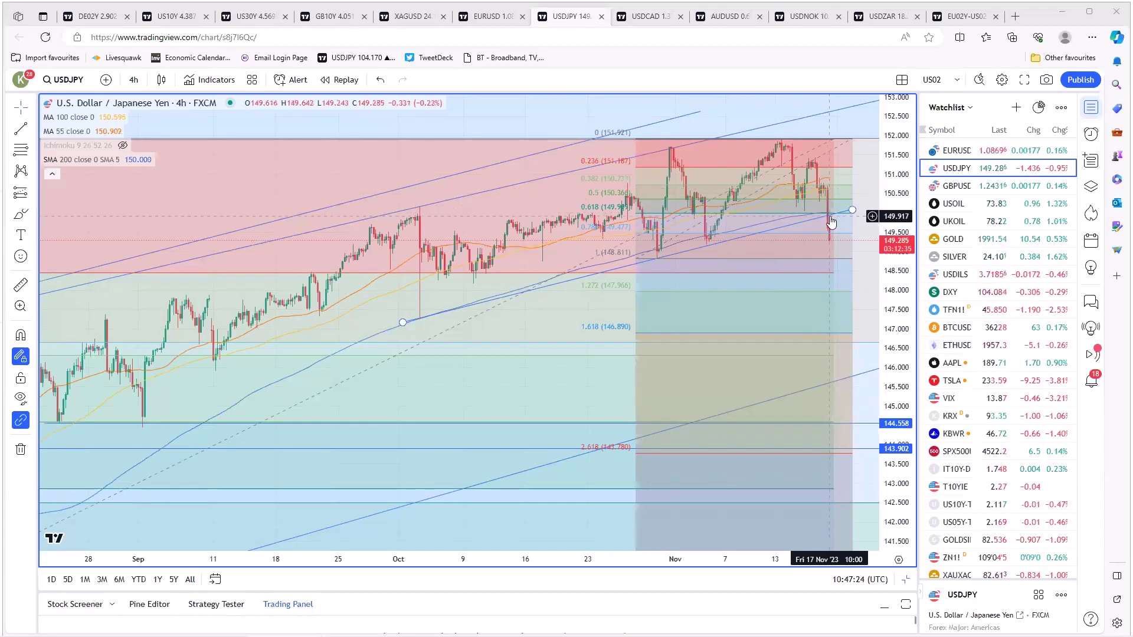
click(664, 259)
click(671, 273)
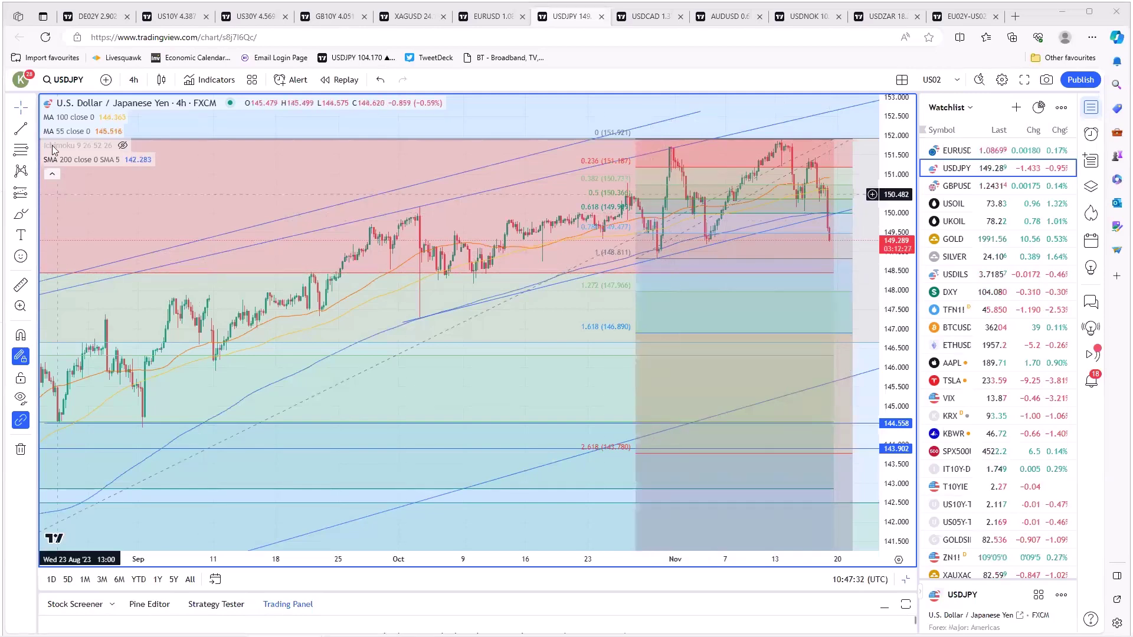
Switch USDJPY to the 1-day timeframe and unhide the Ichimoku indicator
click(134, 79)
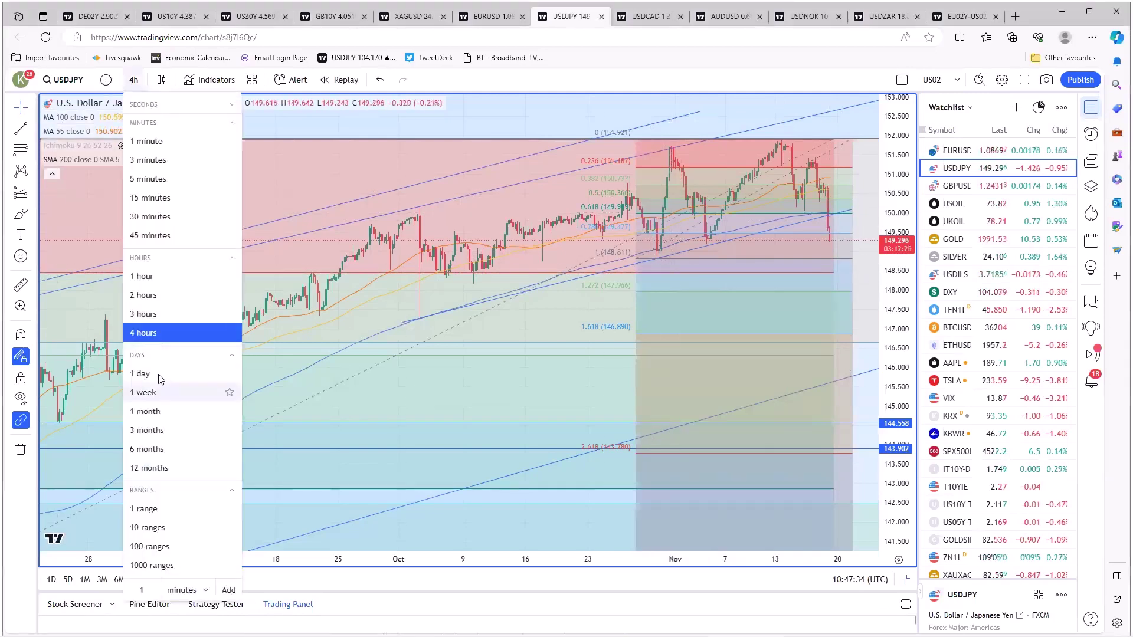
click(160, 375)
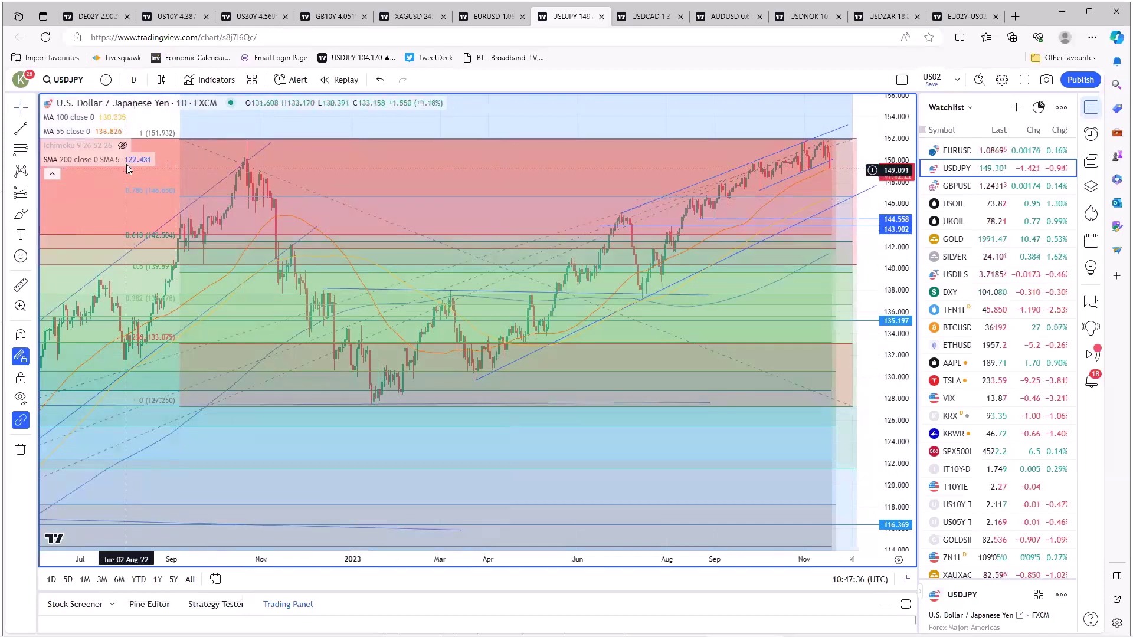
click(123, 145)
scroll(611, 426, up, 5)
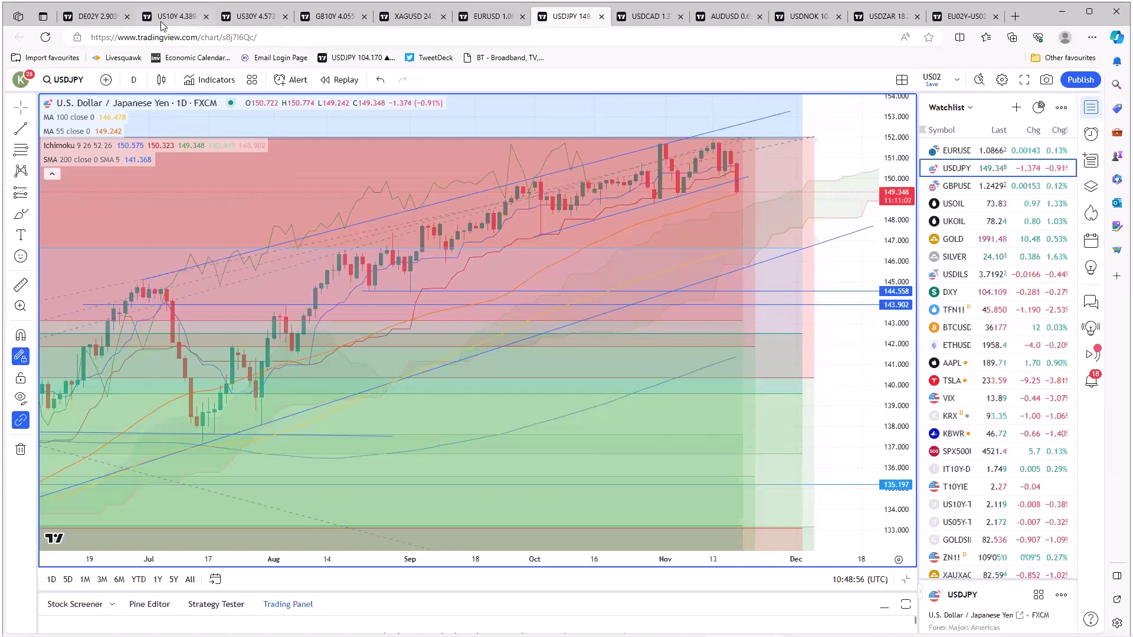
click(184, 18)
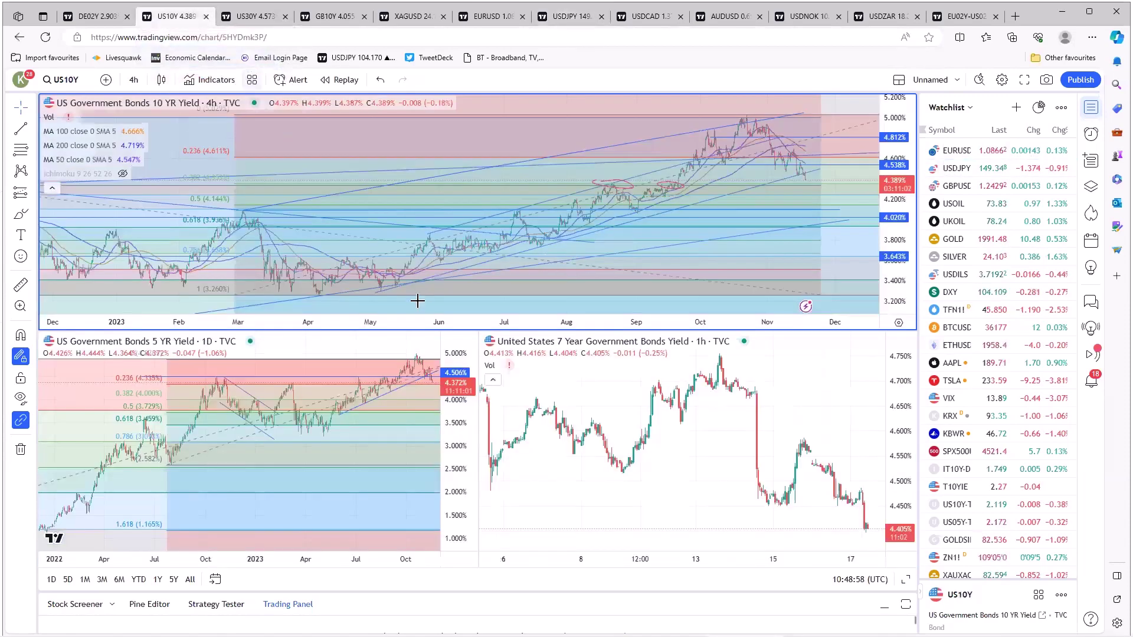
click(569, 16)
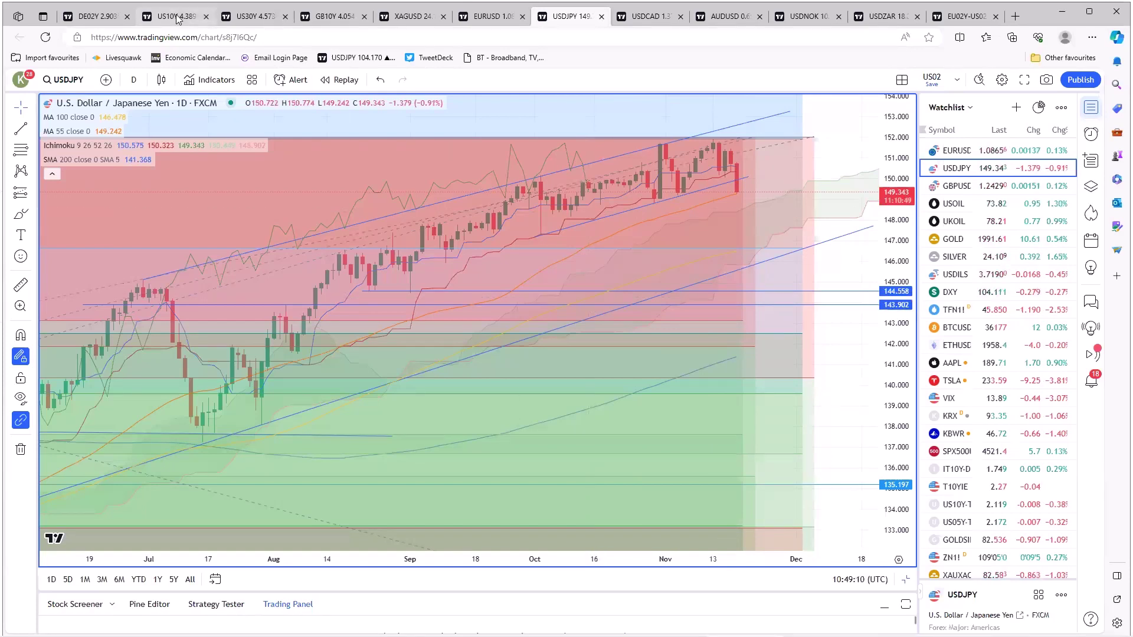
mouse_move(177, 19)
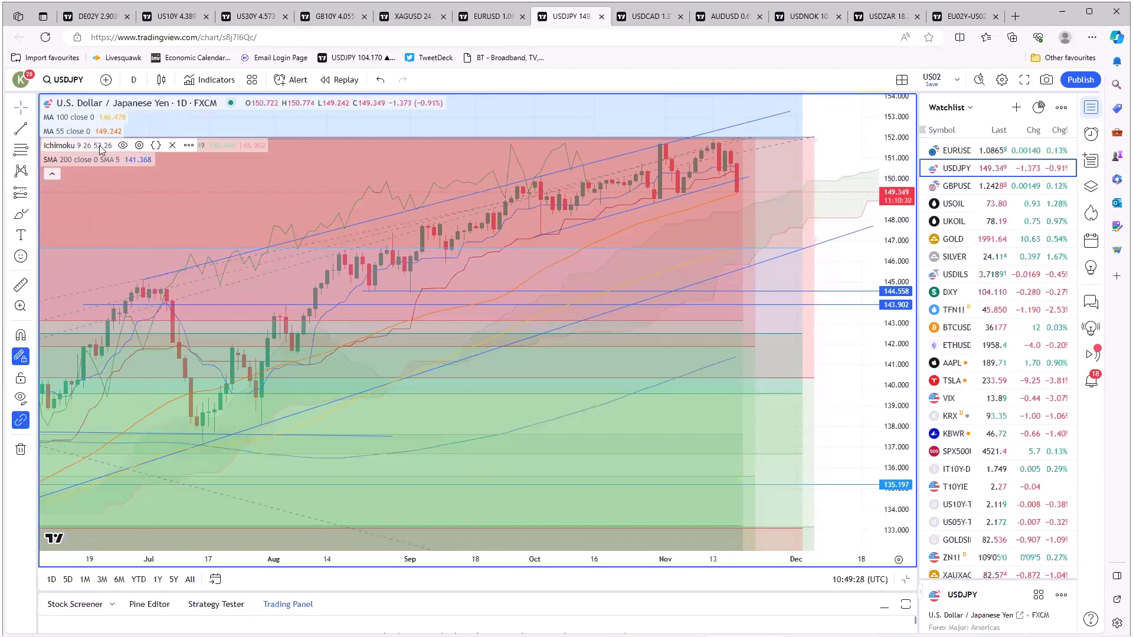
Hide Ichimoku, set USDJPY to 4-hour candles, and zoom to July–November
click(122, 147)
click(133, 80)
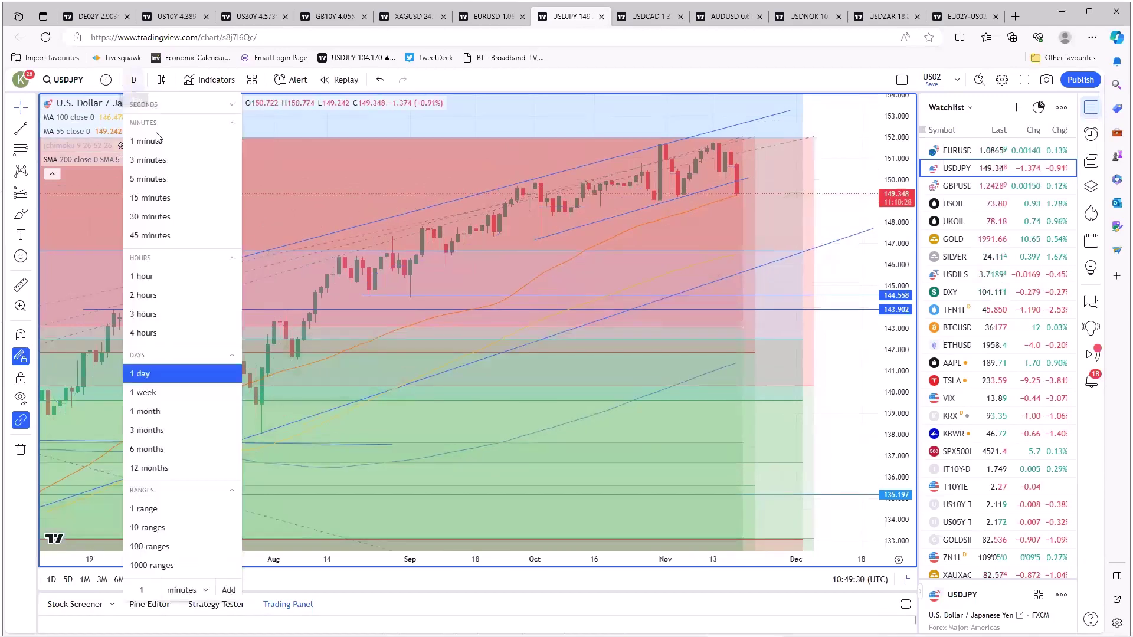
click(174, 333)
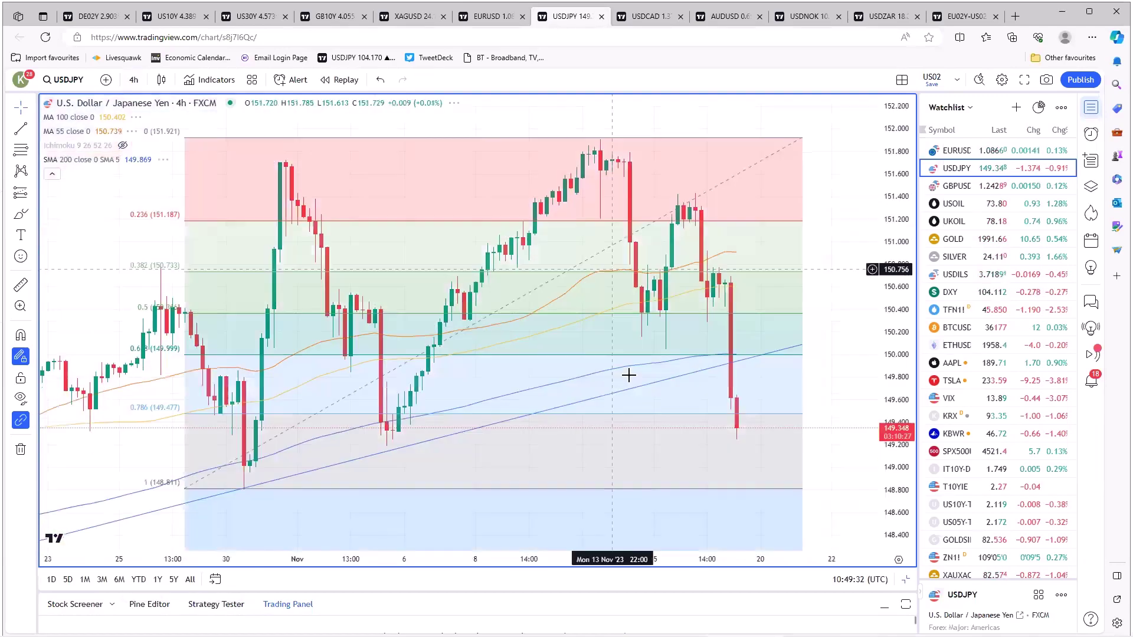
scroll(635, 375, down, 6)
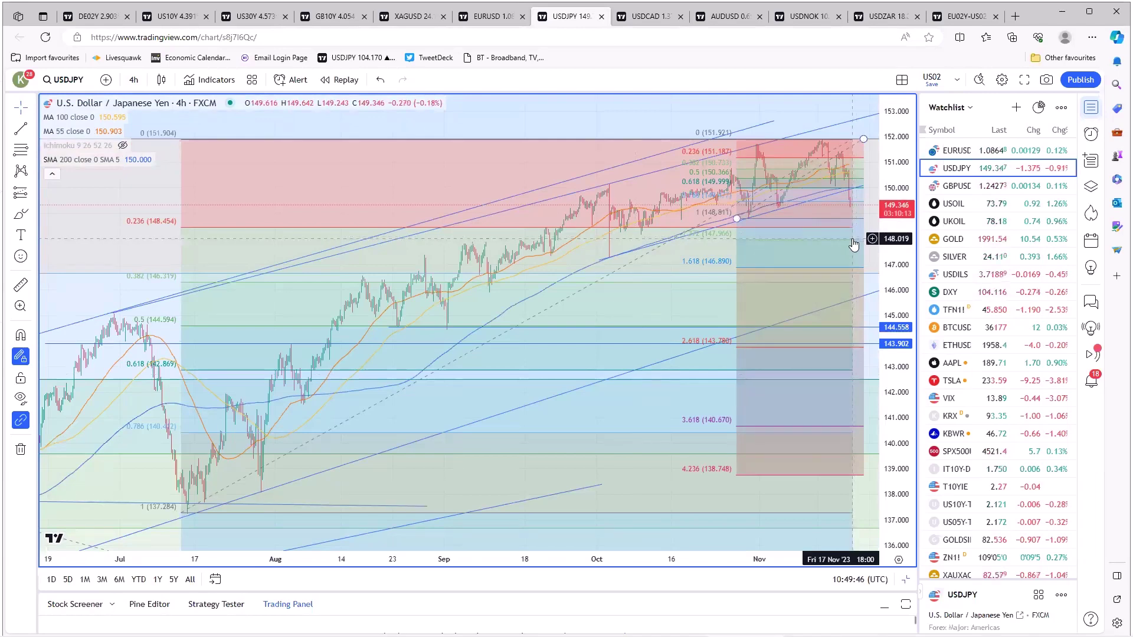
scroll(631, 288, up, 1)
scroll(631, 288, up, 3)
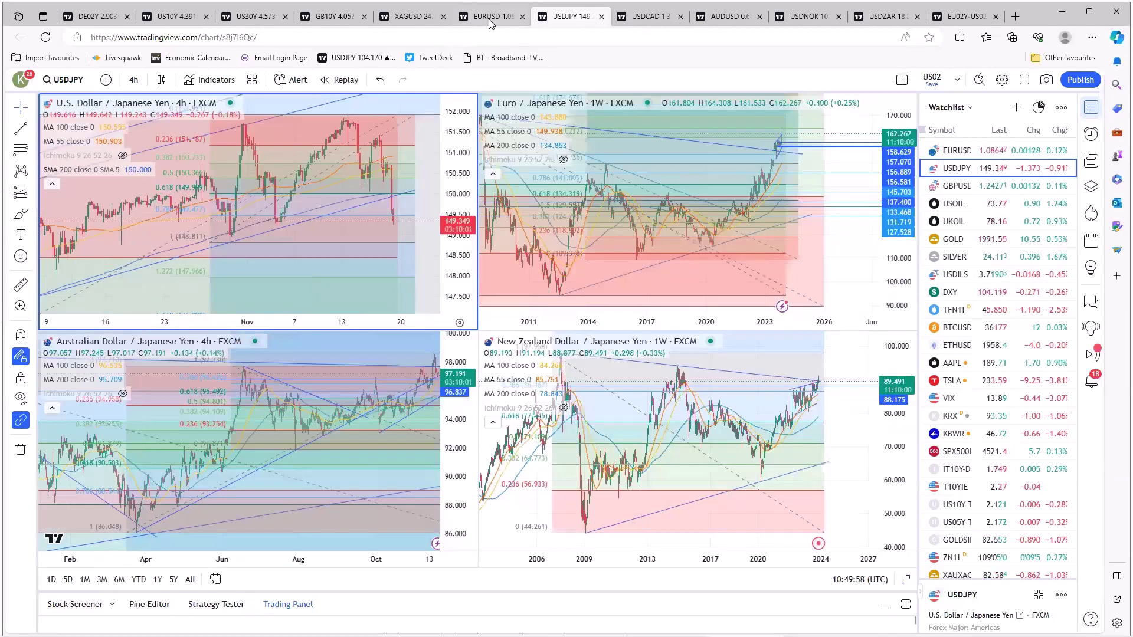
Open the EURUSD layout and maximize its daily chart with Alt+Enter
click(491, 16)
key(alt+Return)
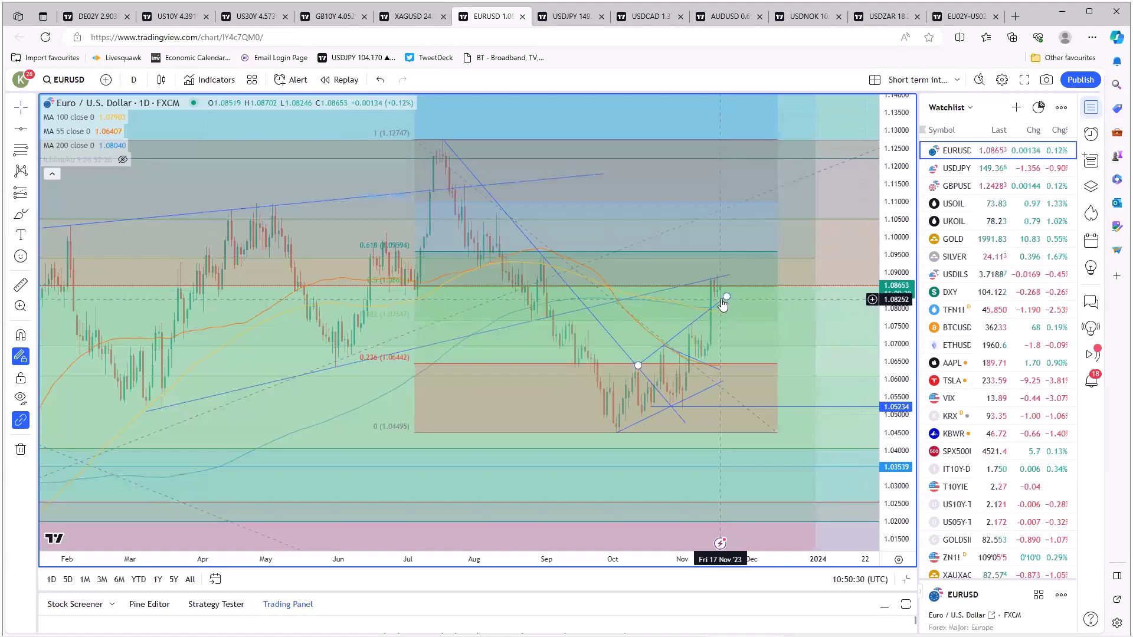
Switch the EURUSD chart to 4-hour candles
click(133, 80)
click(145, 331)
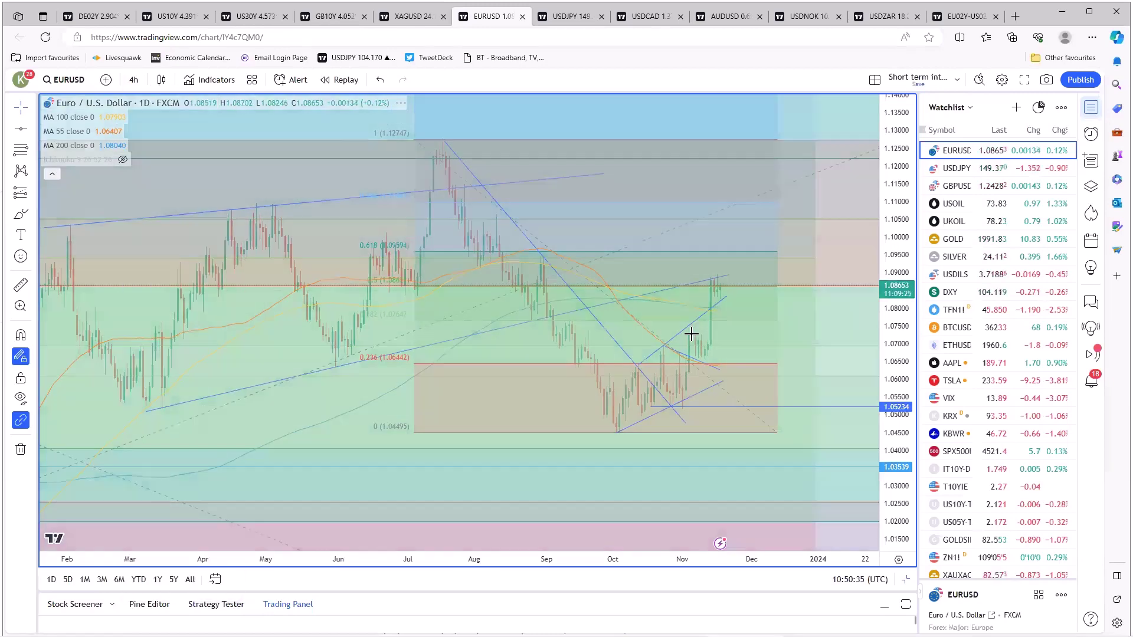
scroll(607, 402, down, 6)
scroll(610, 400, up, 4)
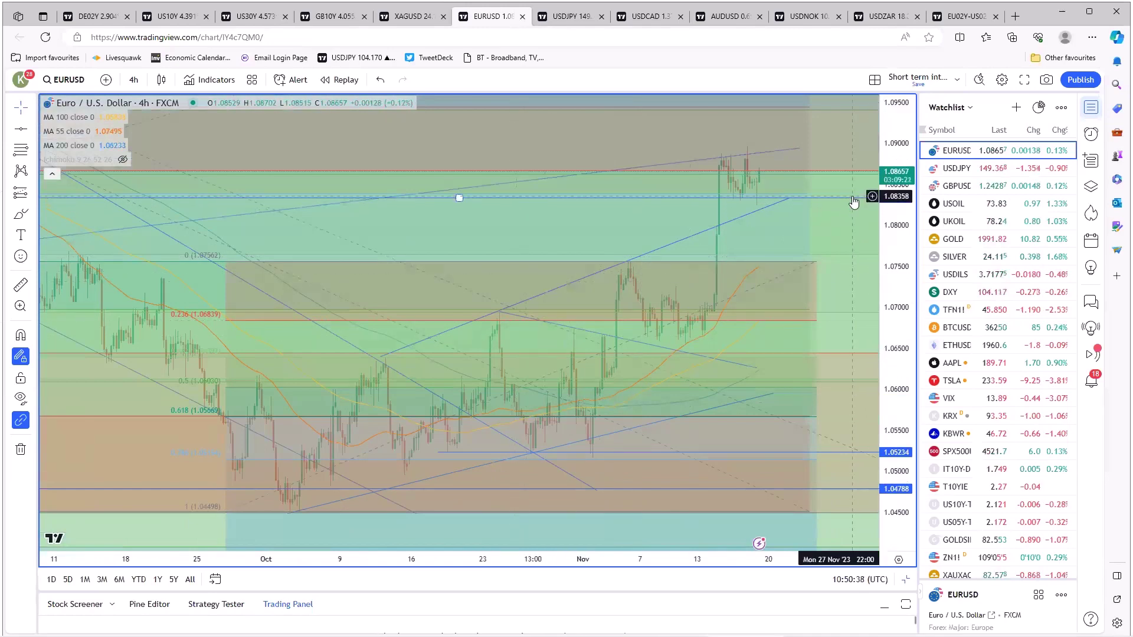
Stretch the Fibonacci retracement to the latest high, then restore the four-chart layout
mouse_move(819, 260)
mouse_down()
mouse_move(873, 150)
mouse_move(855, 147)
mouse_up()
click(809, 183)
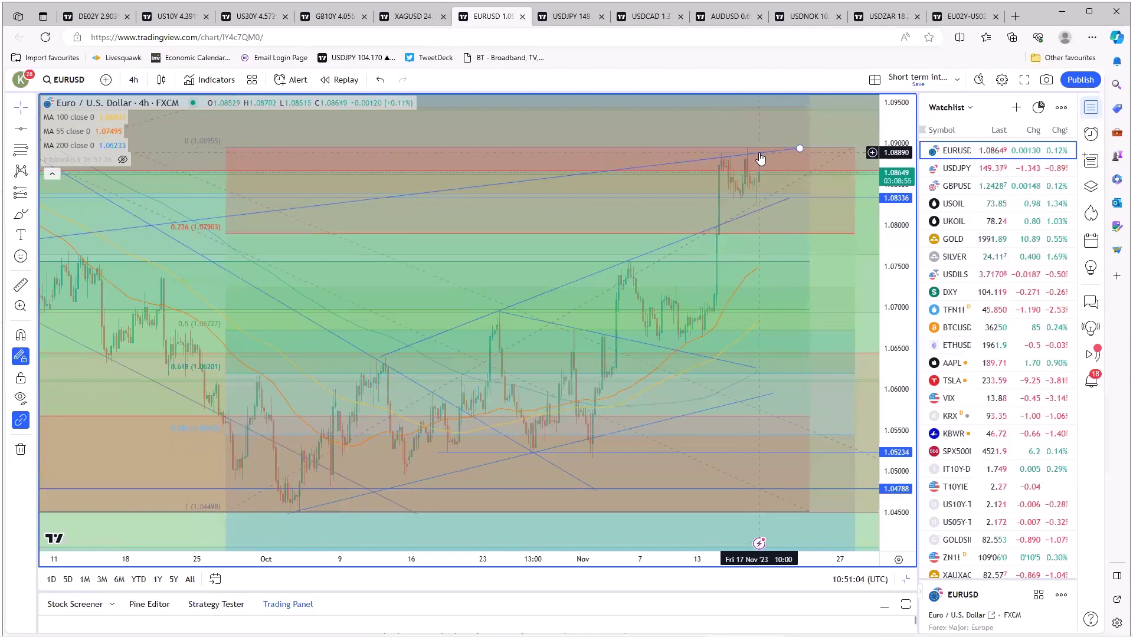
scroll(671, 310, up, 2)
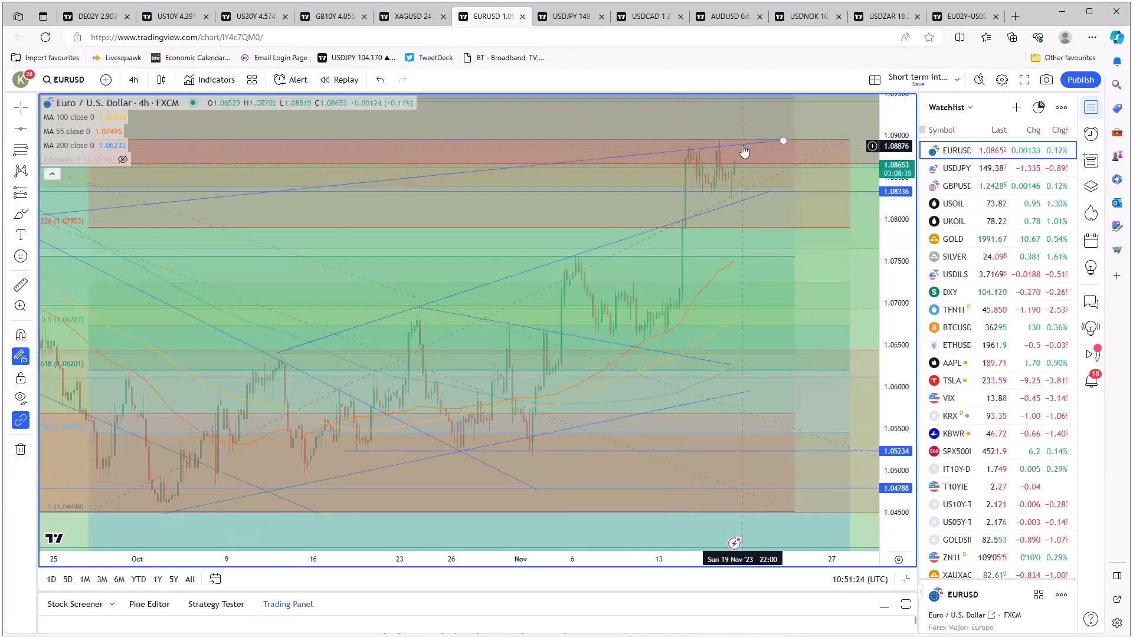
mouse_move(455, 530)
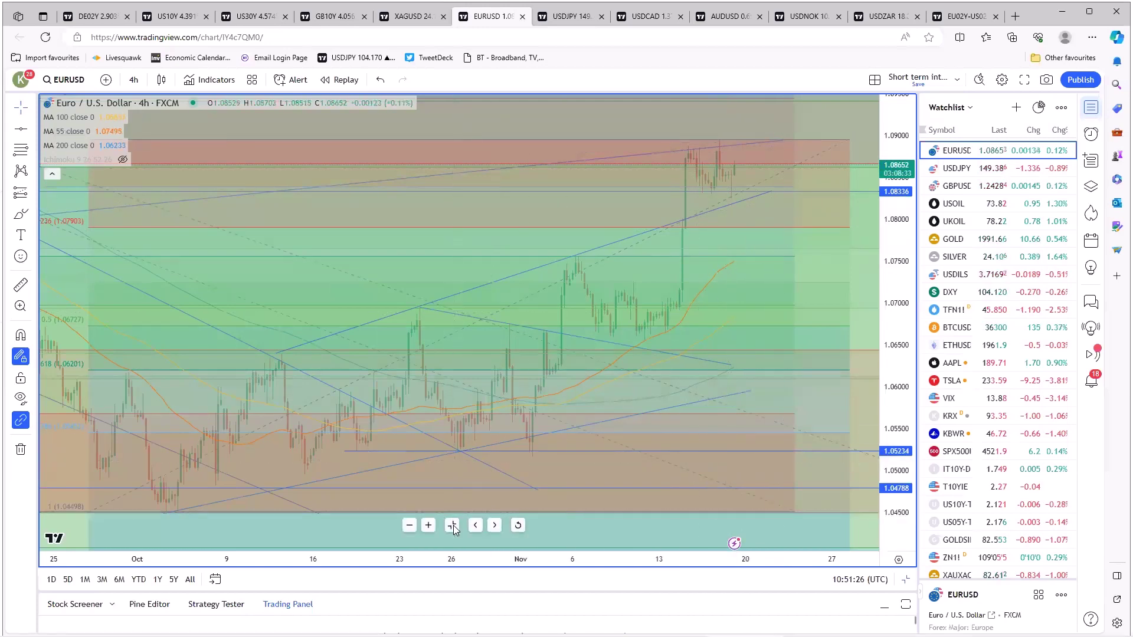
key(alt+Return)
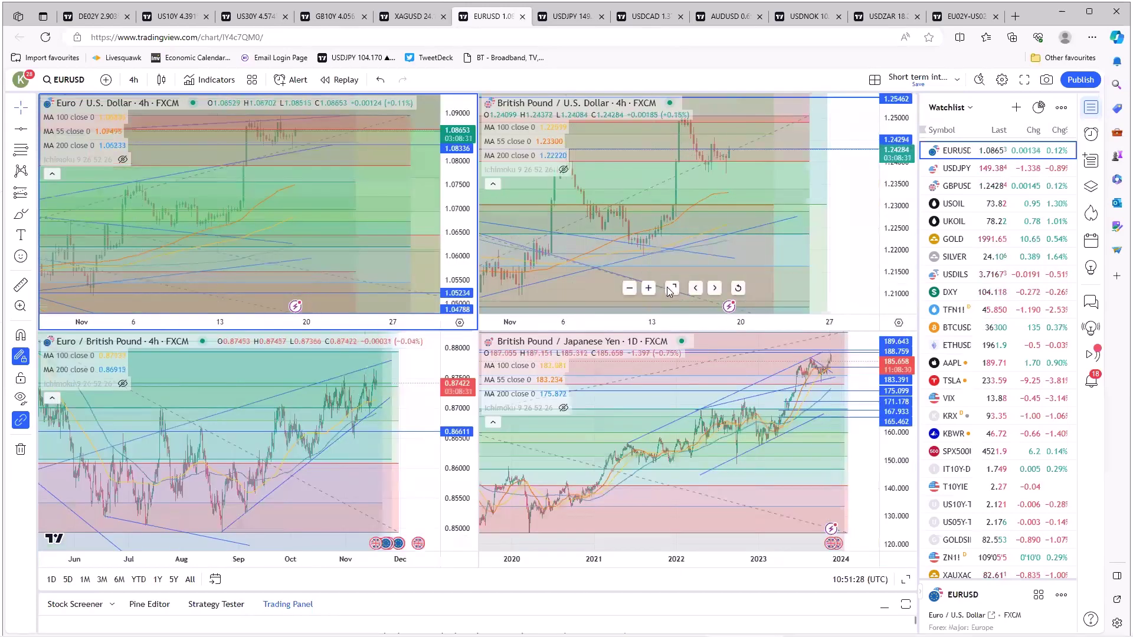
Make the GBPUSD chart active and maximize it to full size
click(655, 307)
key(alt+Return)
scroll(579, 425, down, 5)
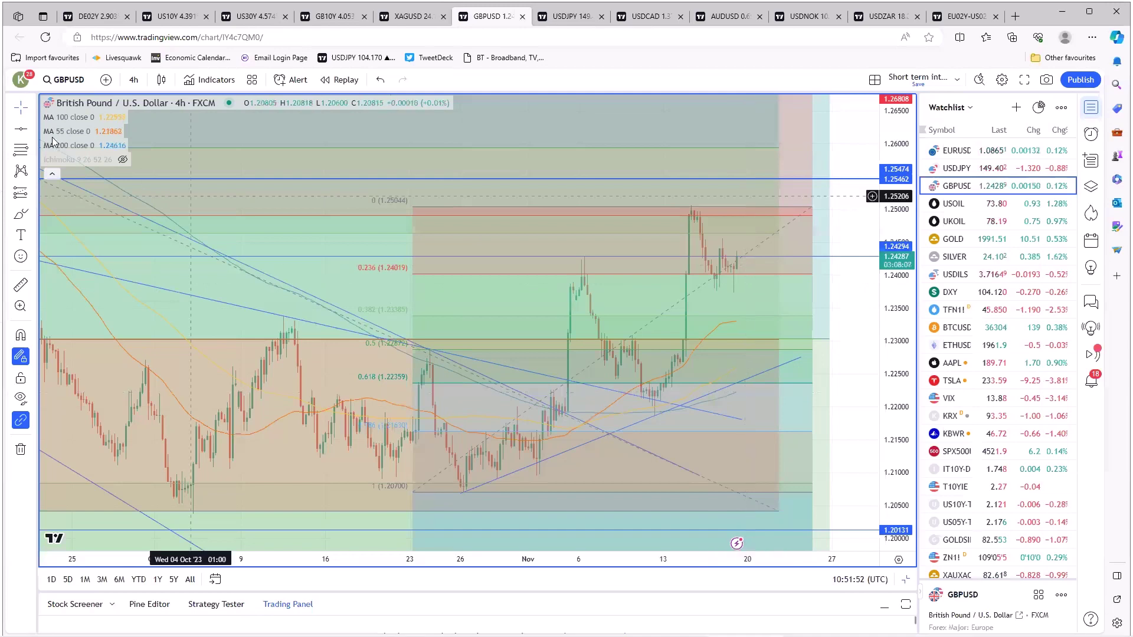
Toggle Ichimoku on and off, then switch GBPUSD to daily candles
click(123, 161)
click(122, 161)
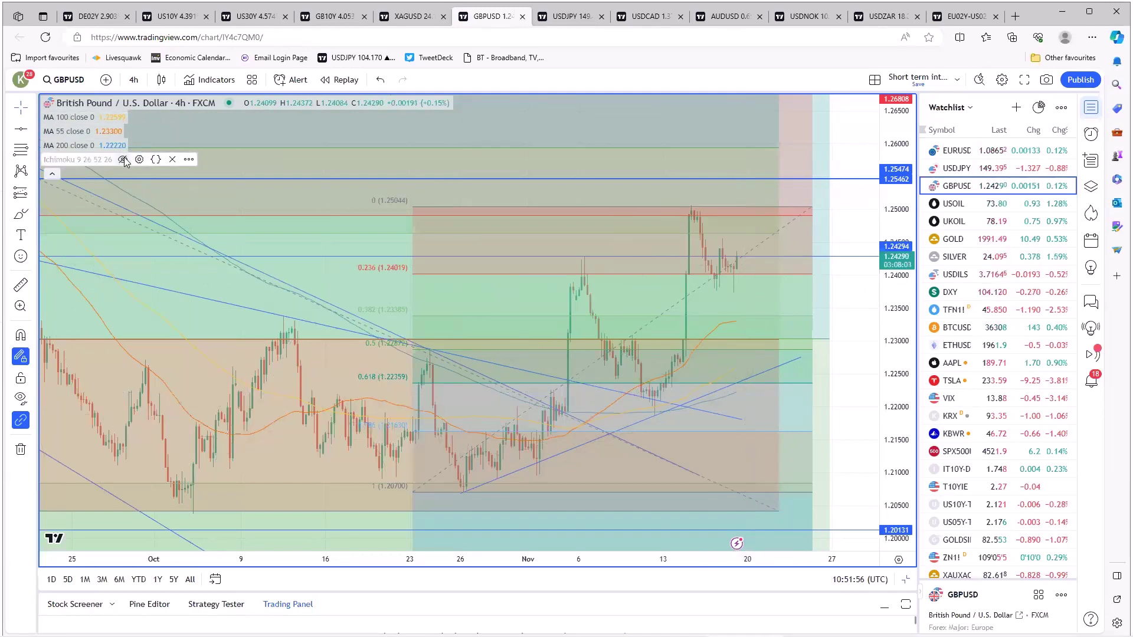
click(133, 80)
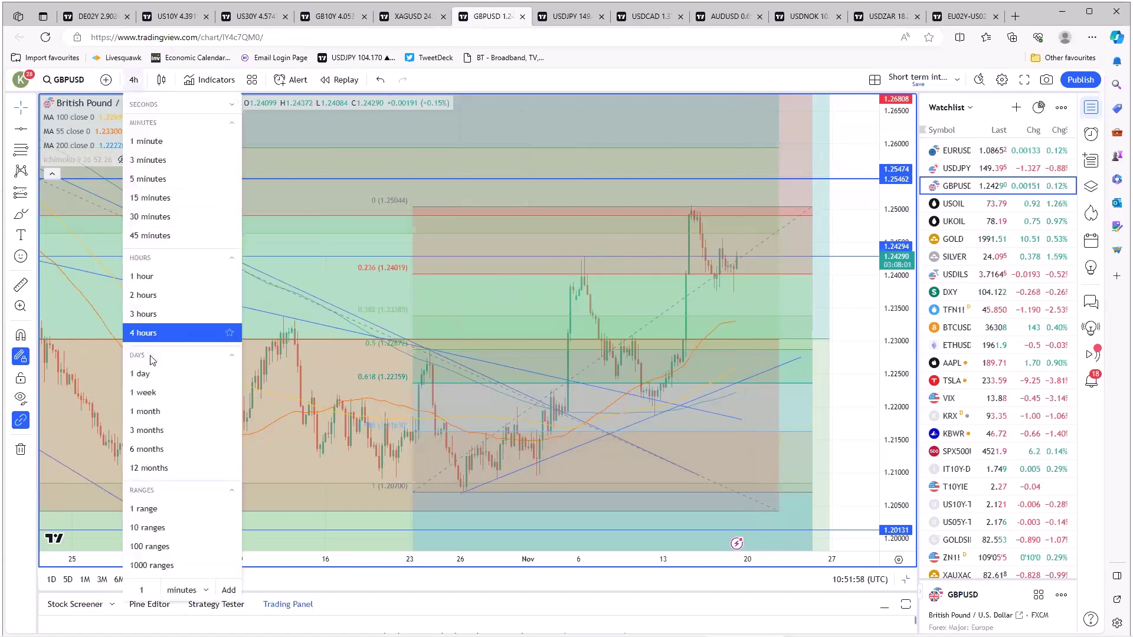
click(147, 374)
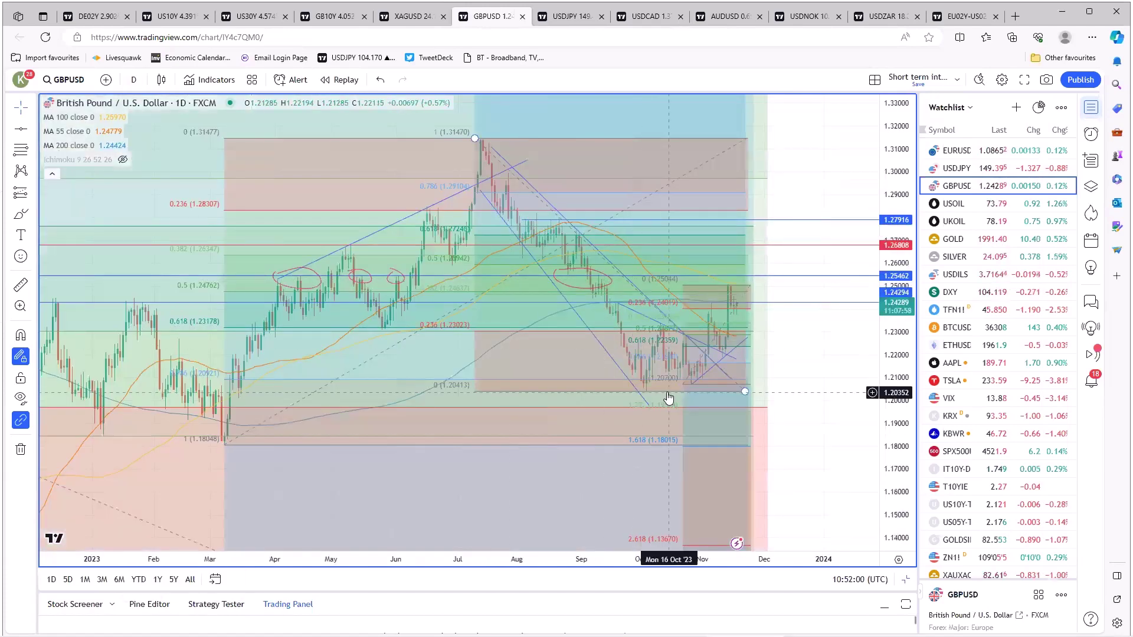
Zoom in and inspect the large Fibonacci retracement on daily GBPUSD
scroll(669, 399, up, 3)
scroll(669, 399, up, 1)
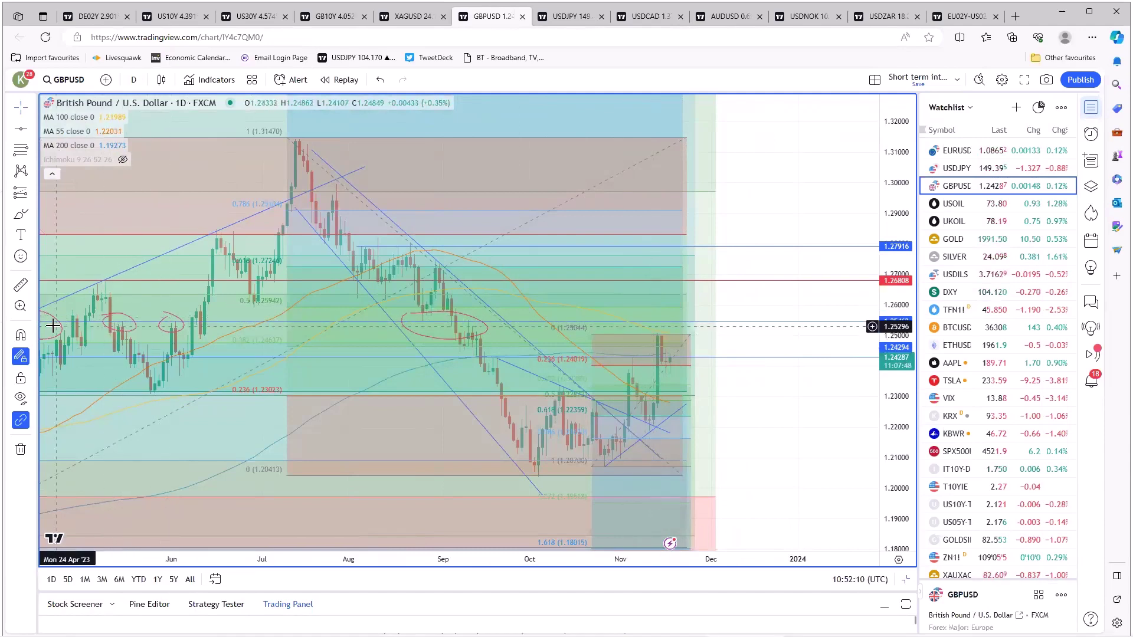
click(677, 352)
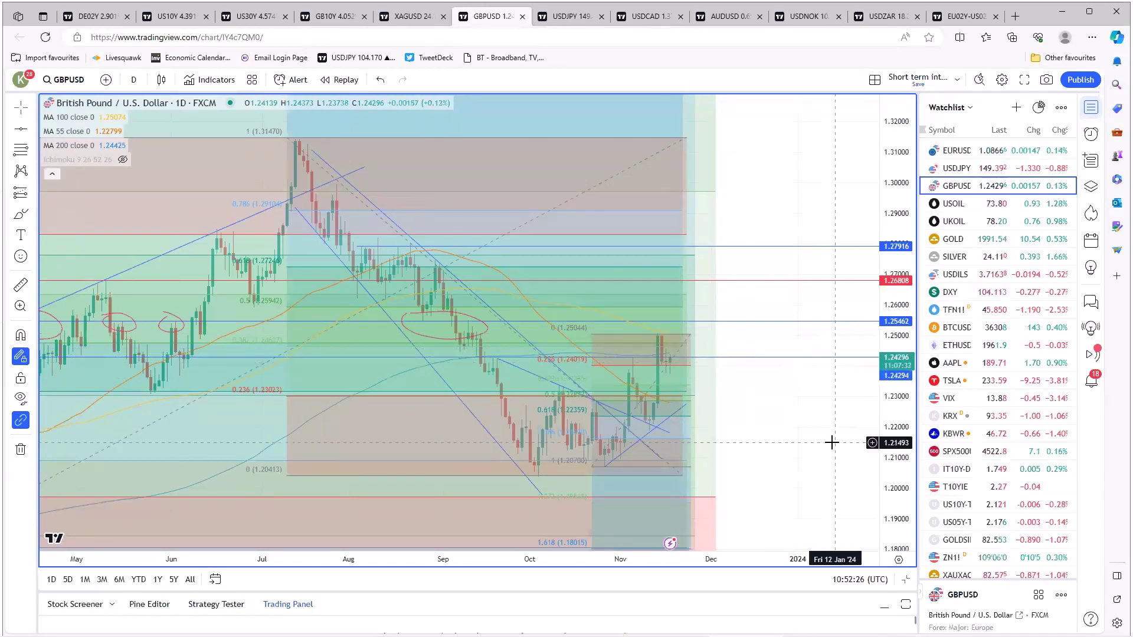
click(736, 352)
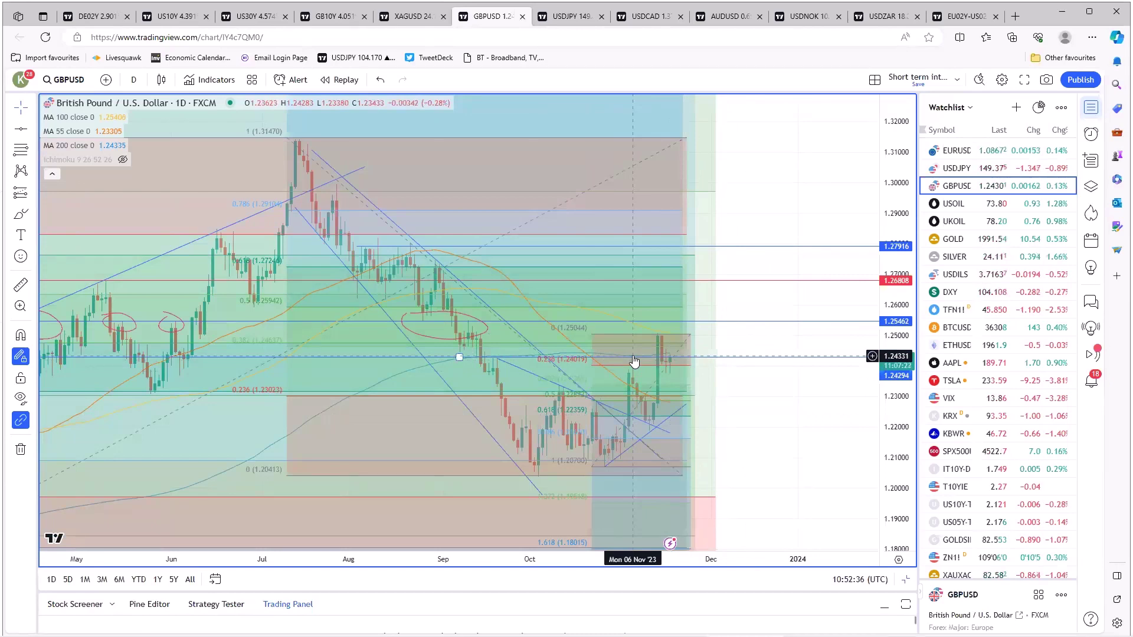
Compare the price range with the Ichimoku cloud, hide it, and restore four panes
click(122, 161)
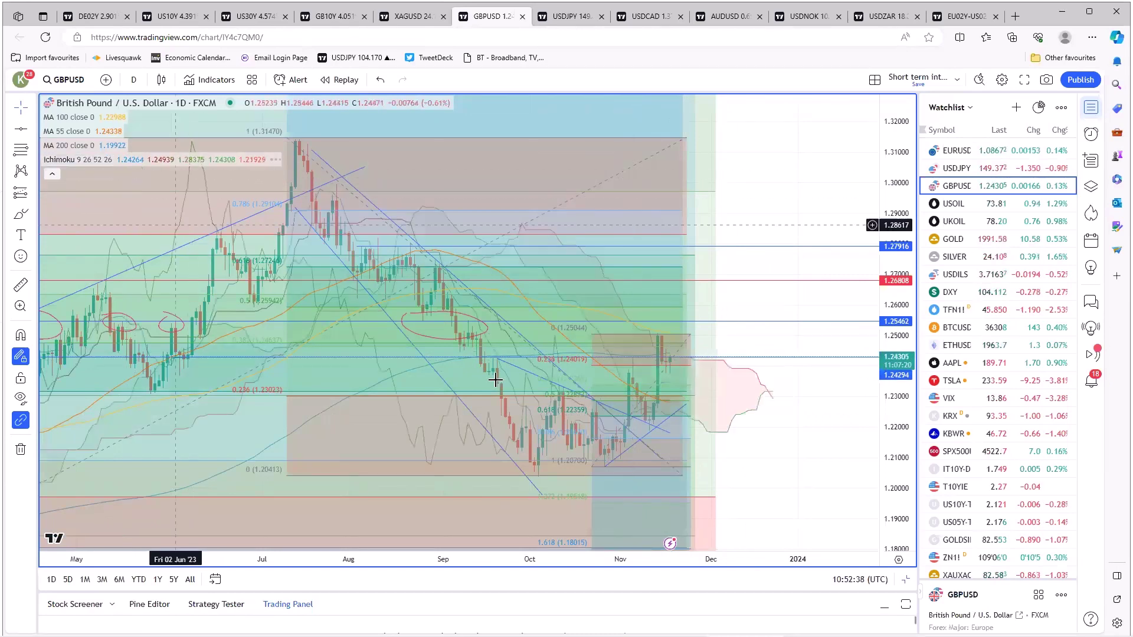
click(674, 357)
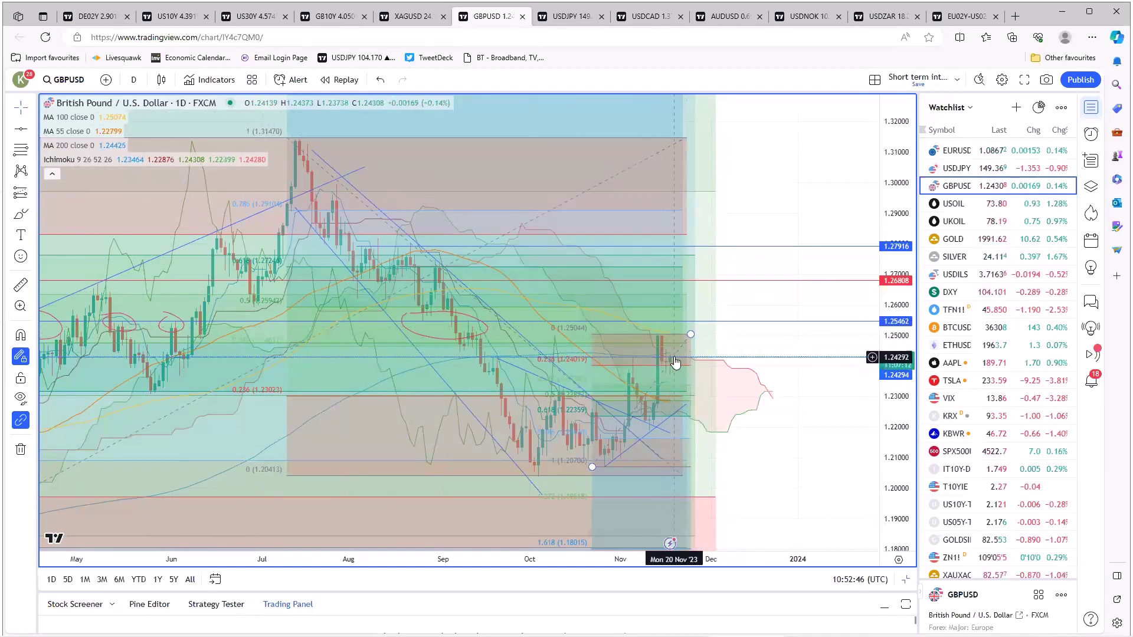
click(121, 160)
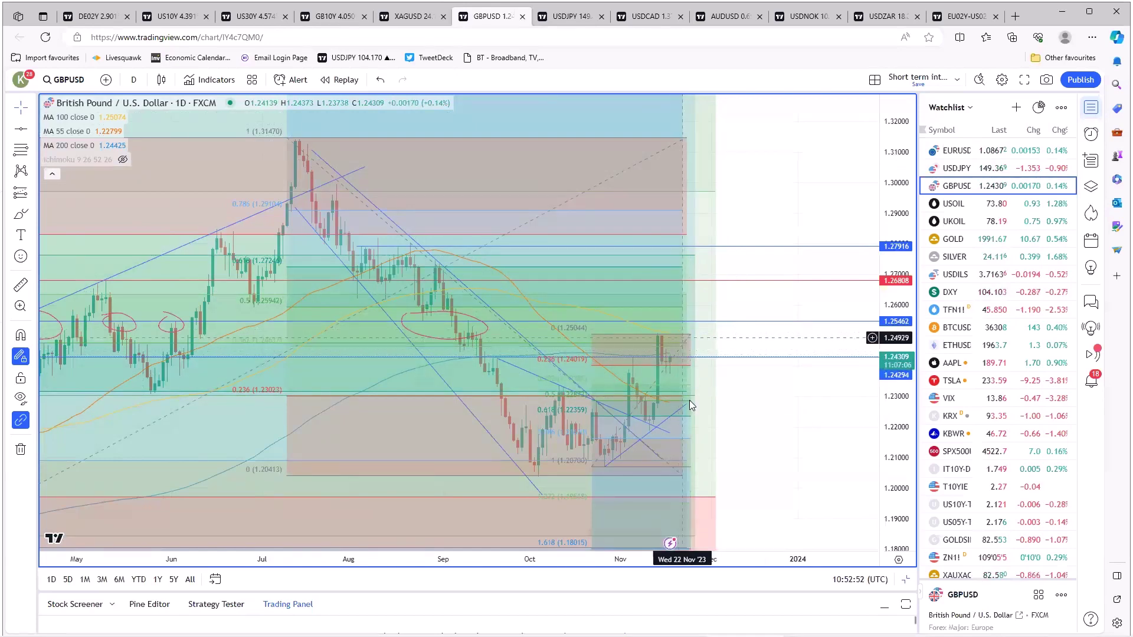
scroll(673, 395, down, 5)
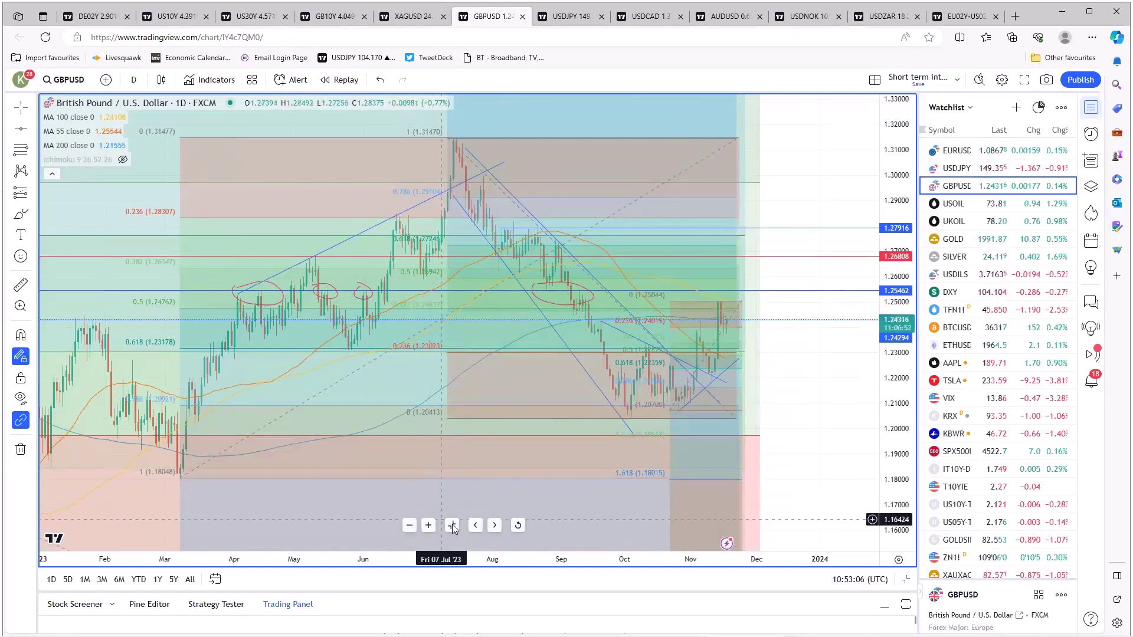
key(alt+Return)
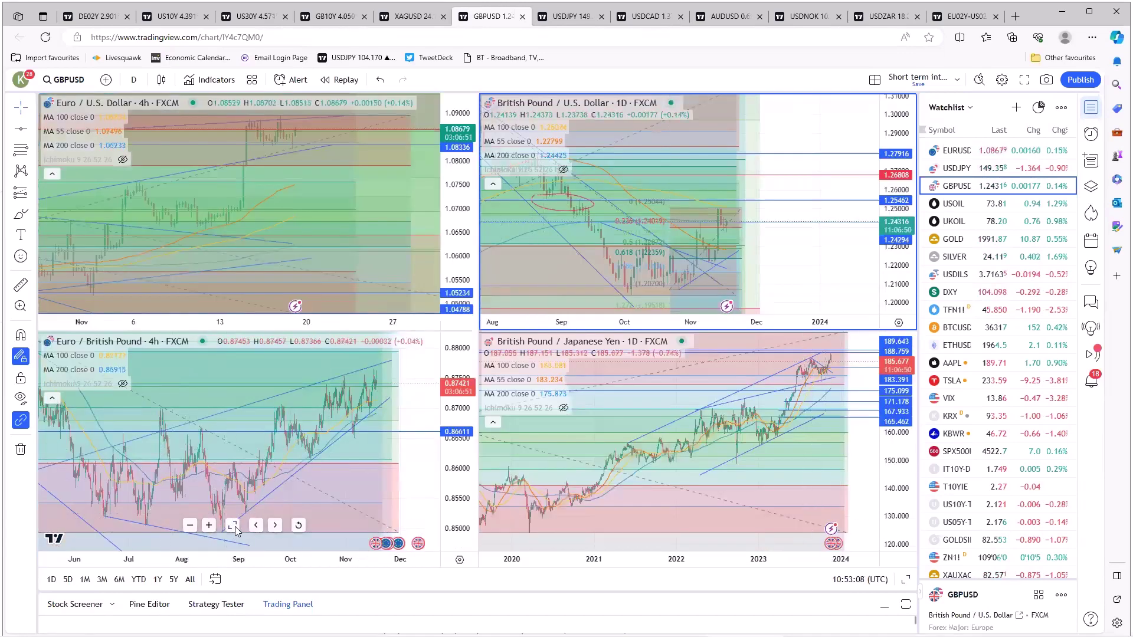
click(239, 531)
key(alt+Return)
scroll(565, 450, up, 5)
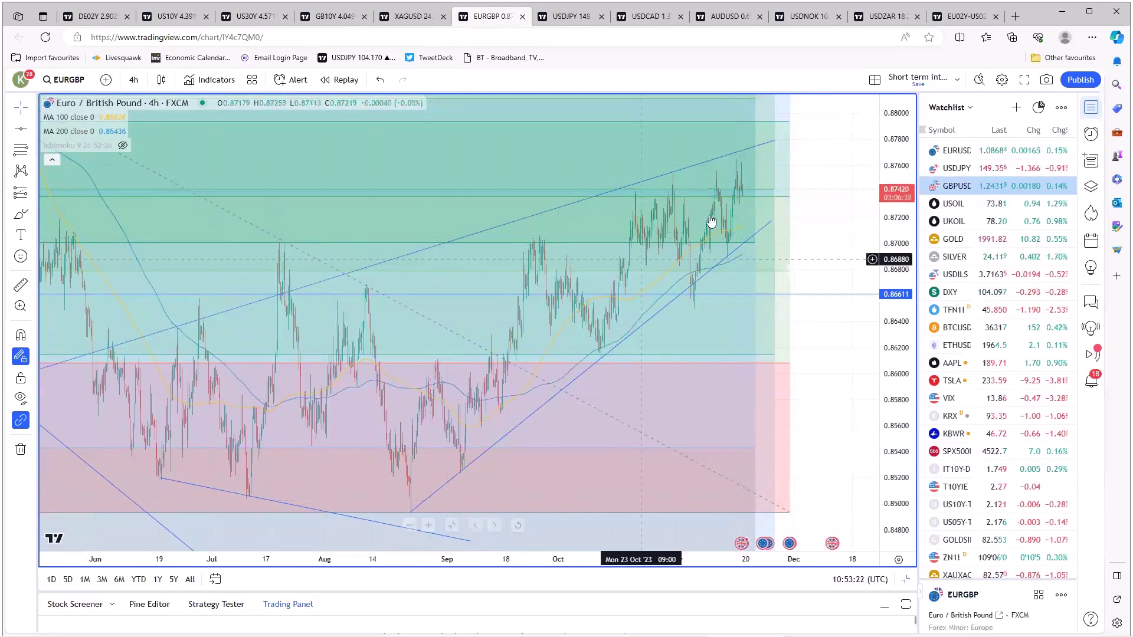
click(744, 243)
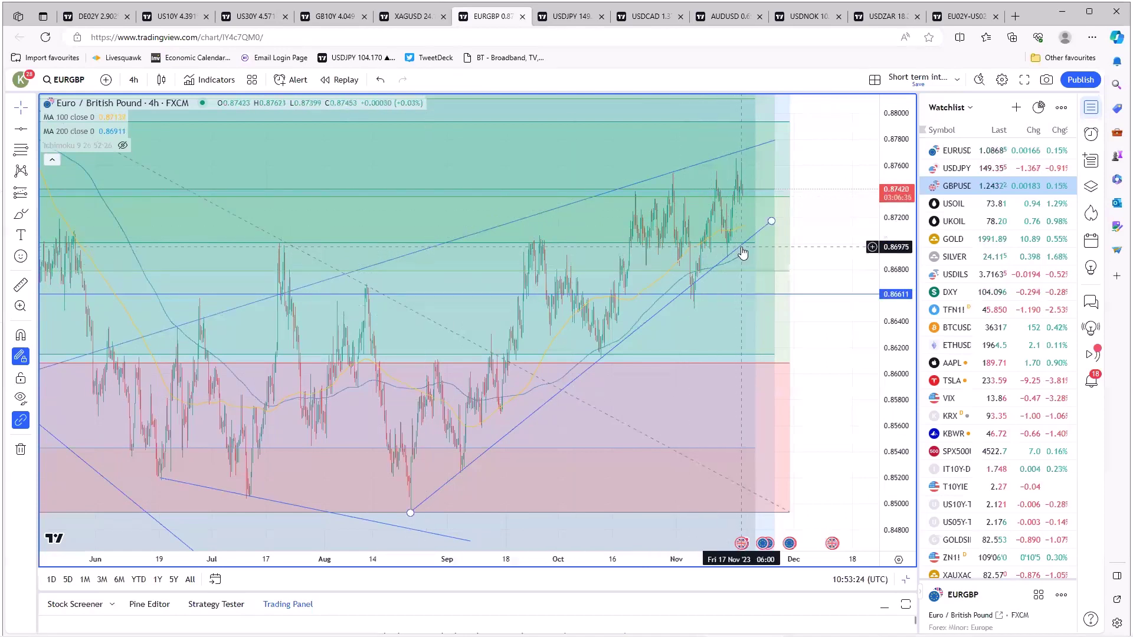
click(696, 271)
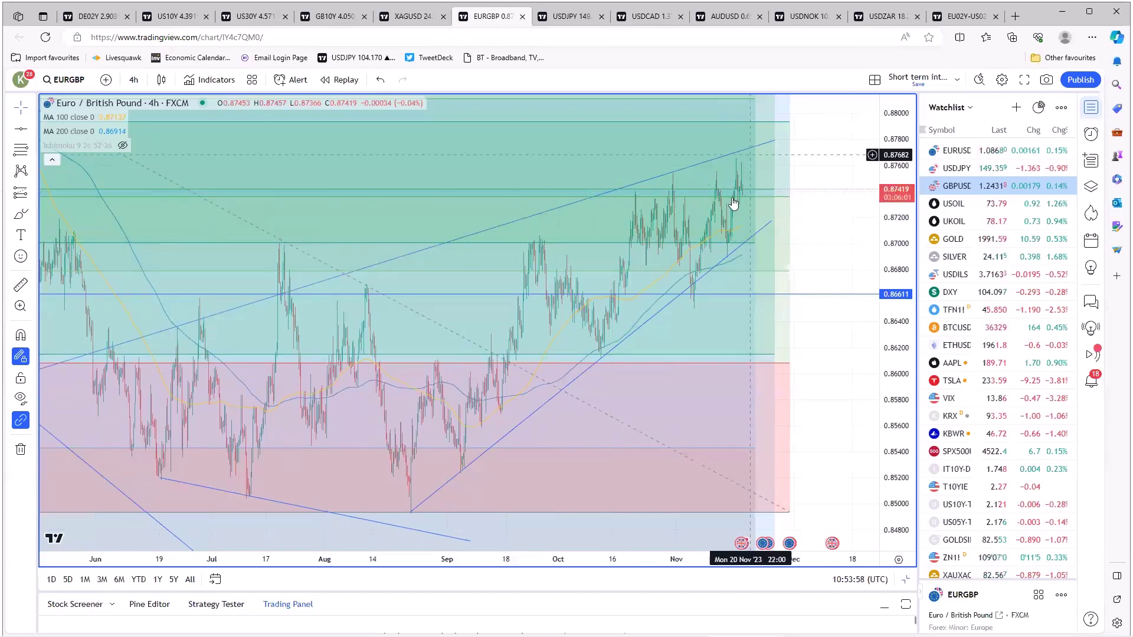
Maximize the GBPJPY daily chart from the four-chart layout
click(451, 527)
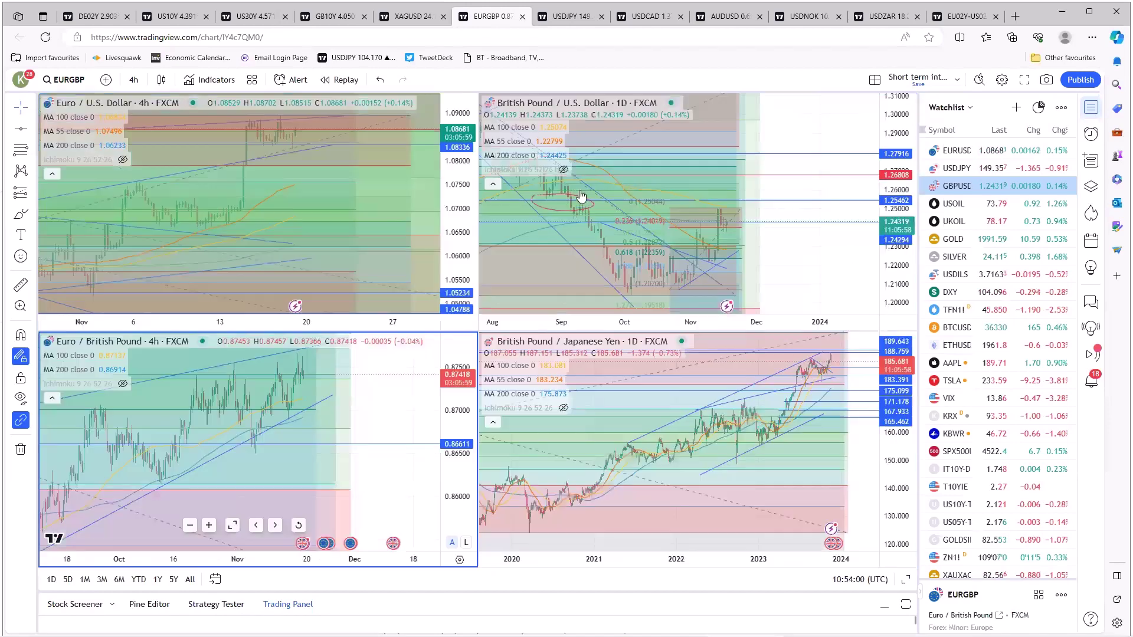
click(672, 526)
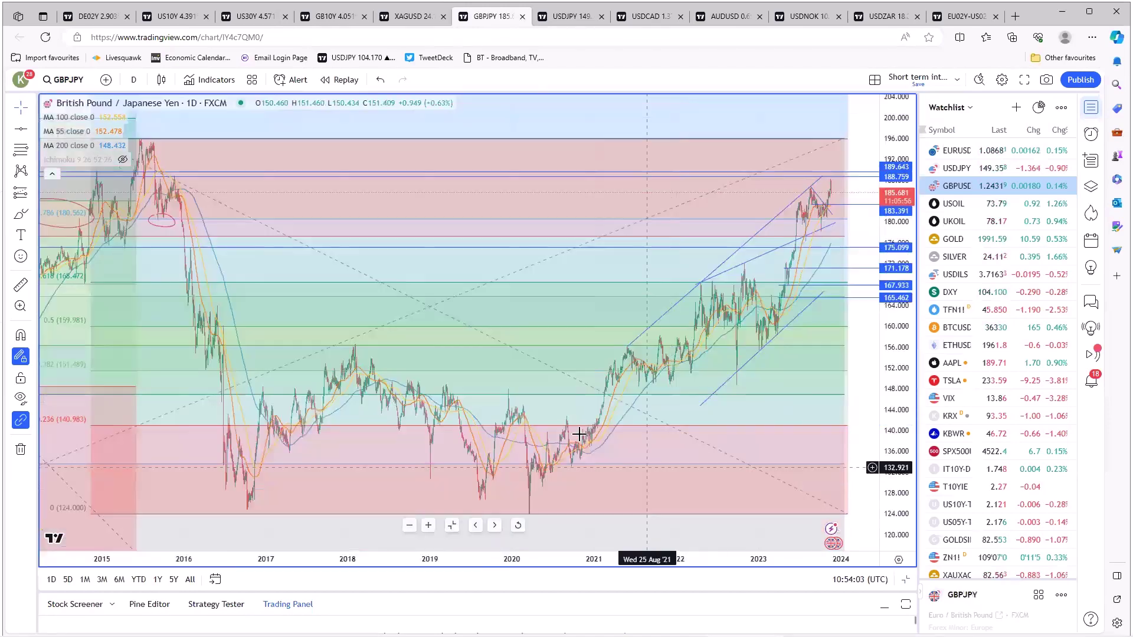
scroll(600, 426, down, 1)
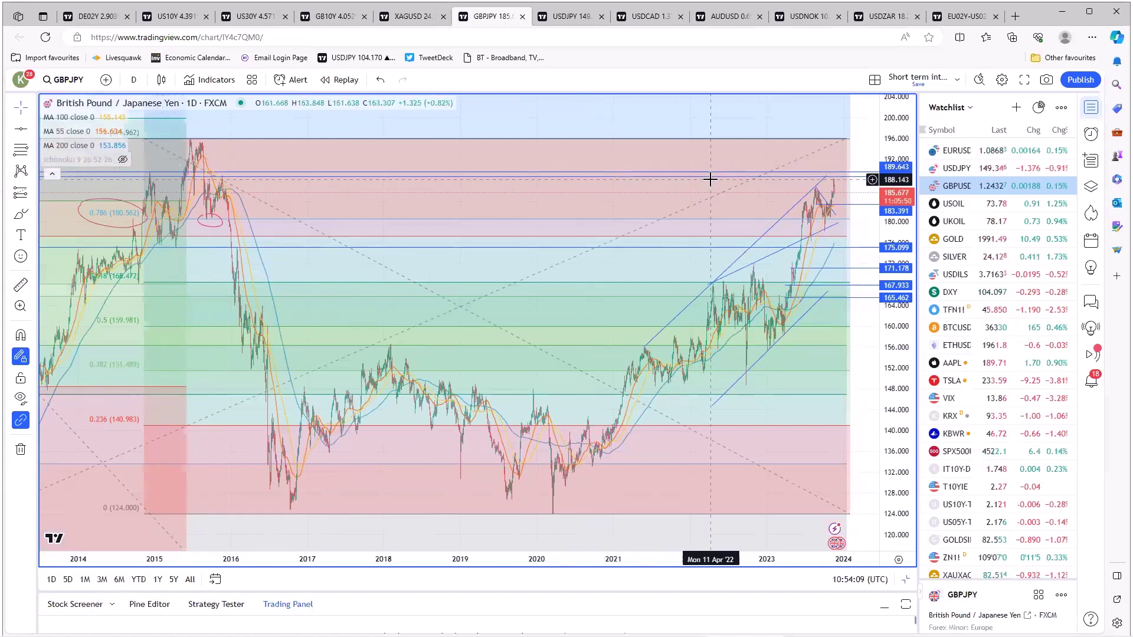
Raise the horizontal resistance line near 189 slightly and zoom into recent years
drag(712, 182, 715, 178)
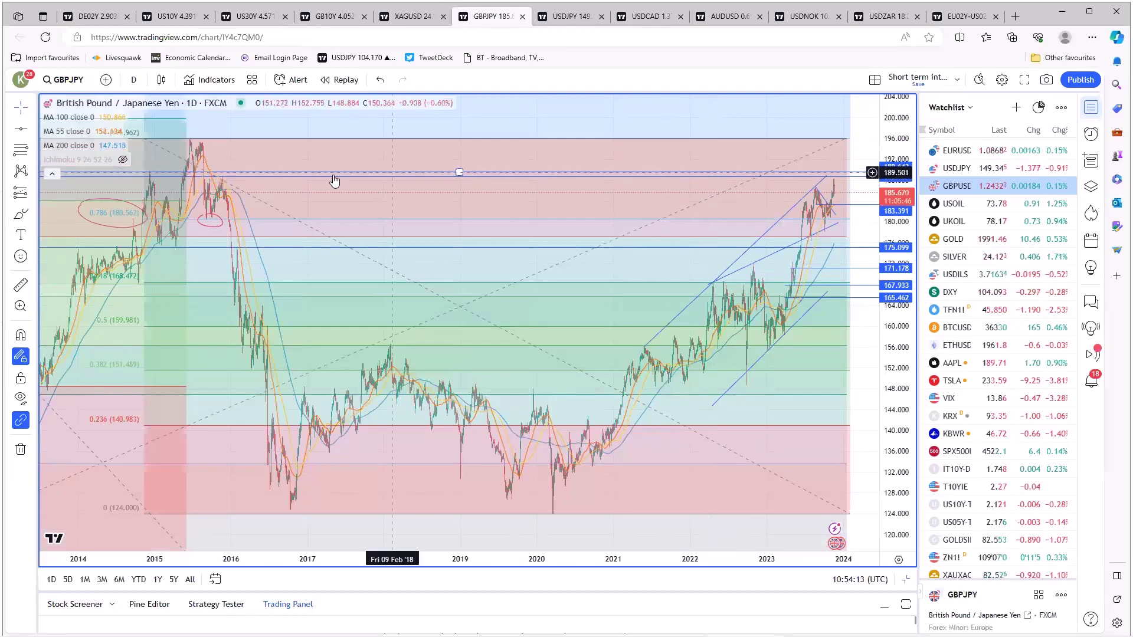
click(569, 409)
scroll(570, 409, up, 5)
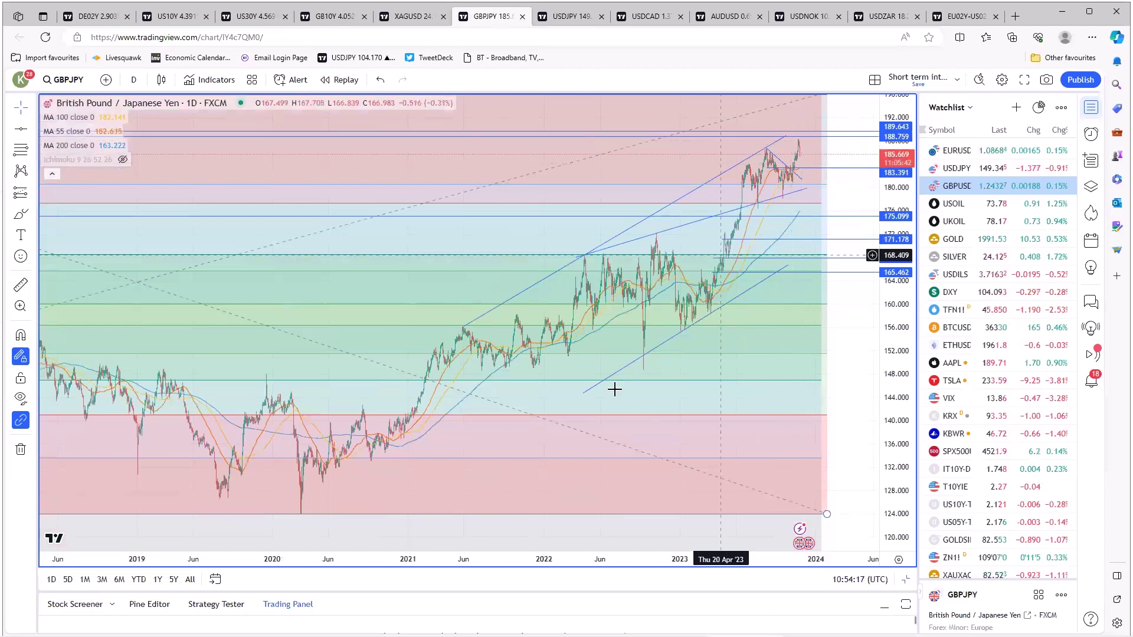
scroll(605, 420, up, 5)
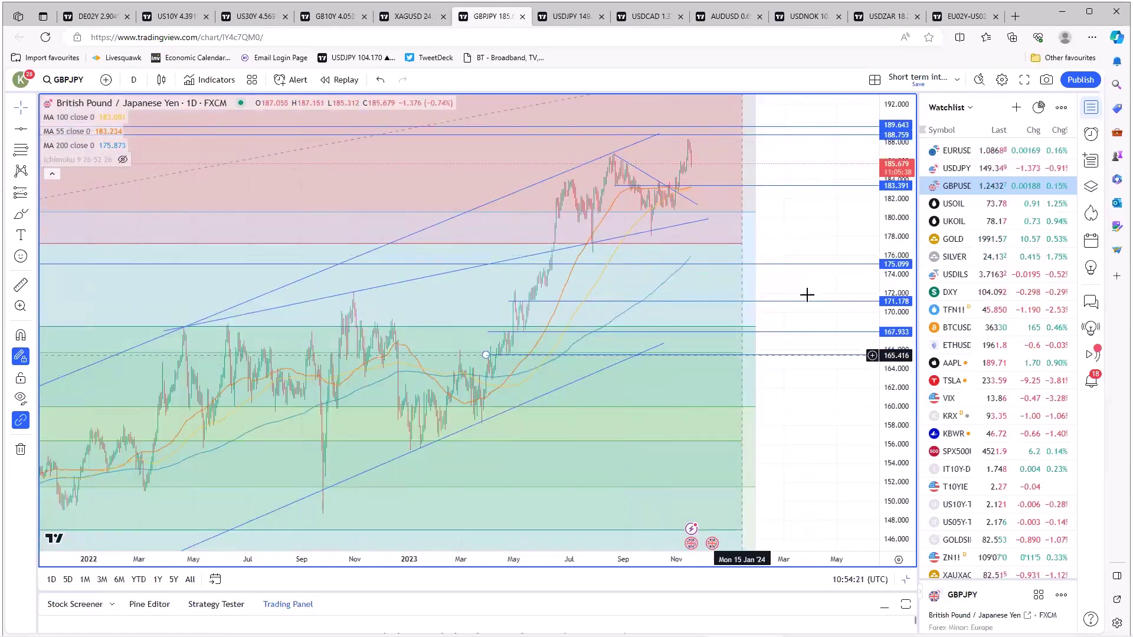
scroll(762, 331, down, 10)
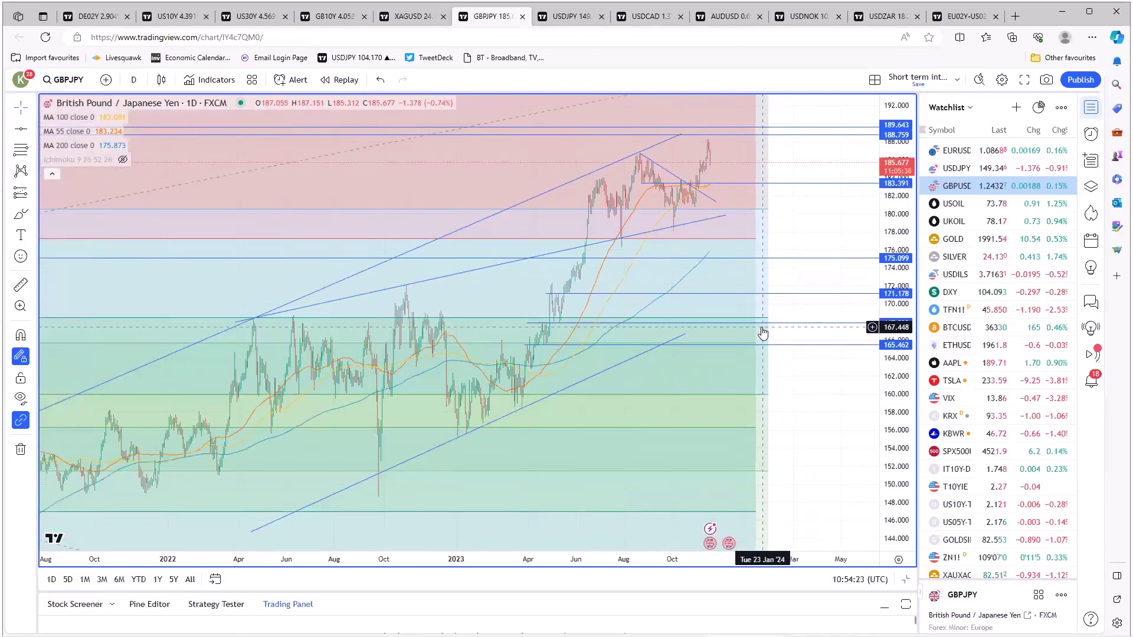
scroll(762, 331, up, 10)
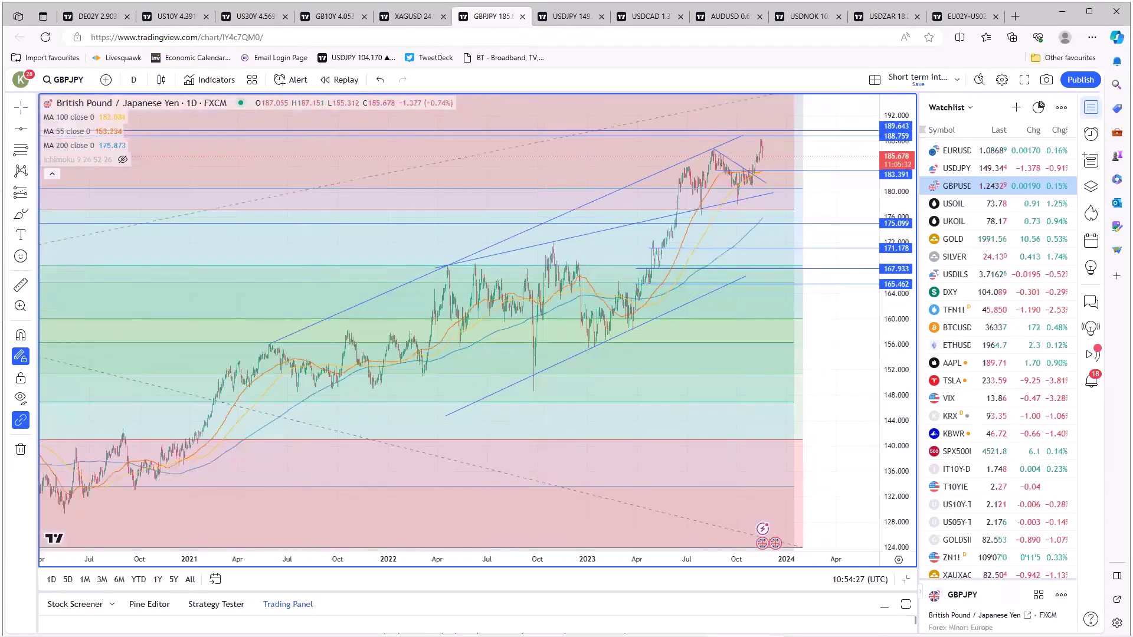
Draw a Fibonacci retracement from the 155.38 low to the 188.34 high
click(569, 348)
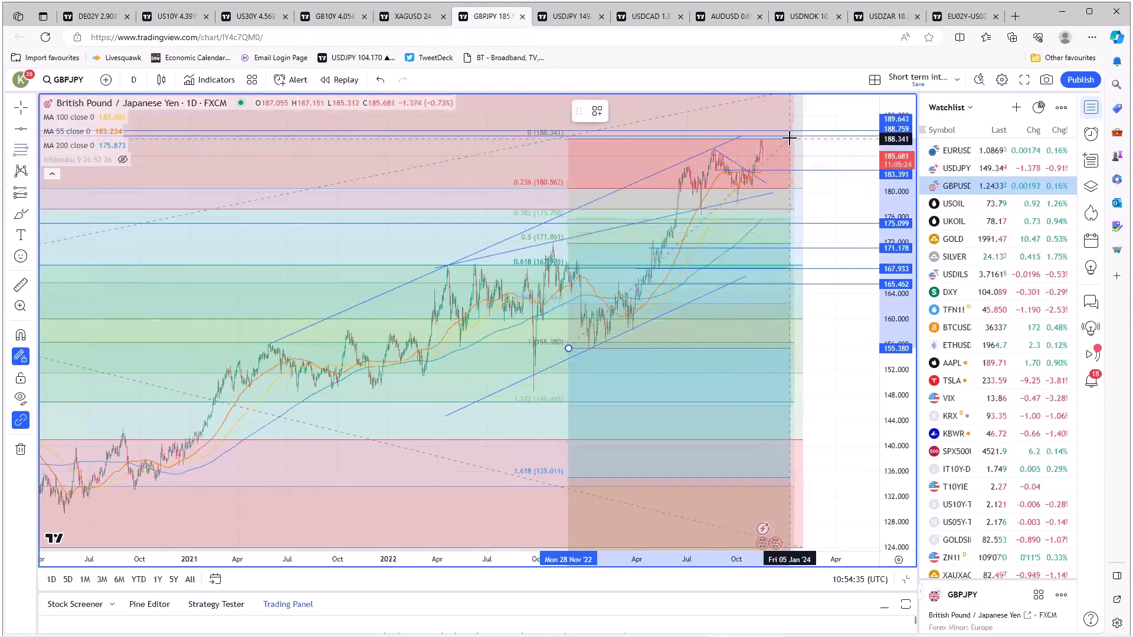
click(790, 138)
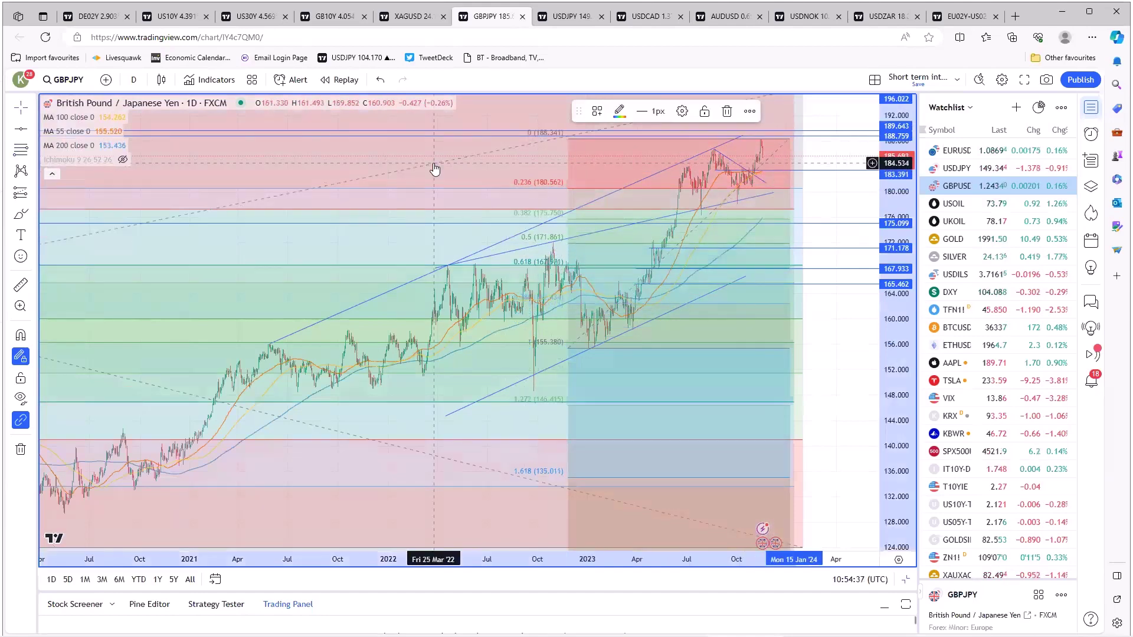
click(774, 193)
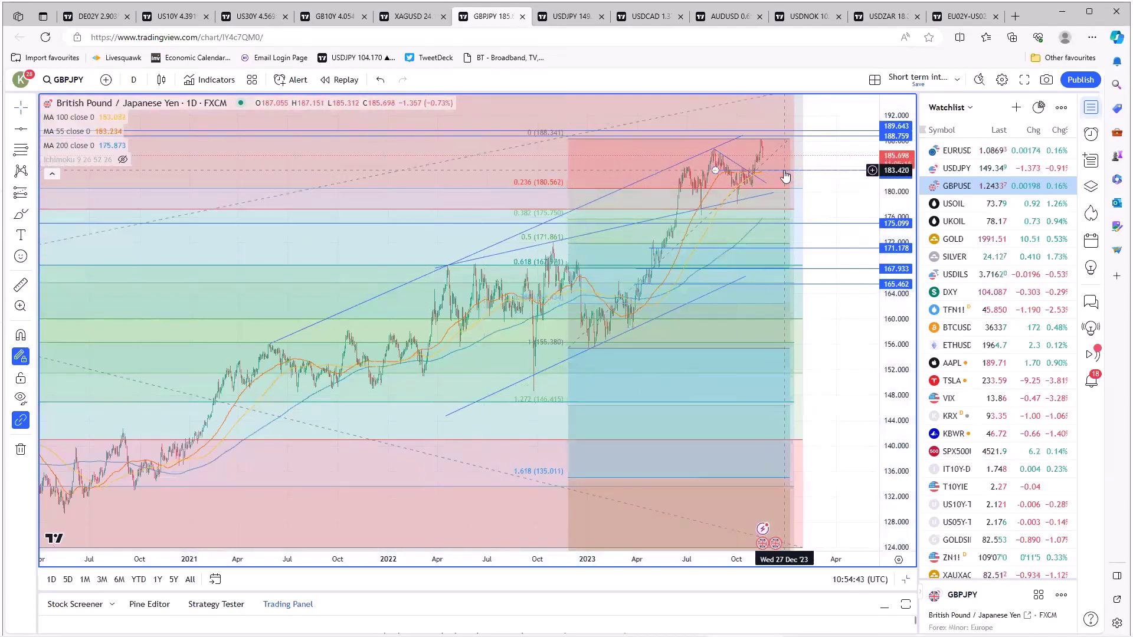
Lift the horizontal ray and extend the lower and descending trend lines rightward
drag(784, 172, 779, 169)
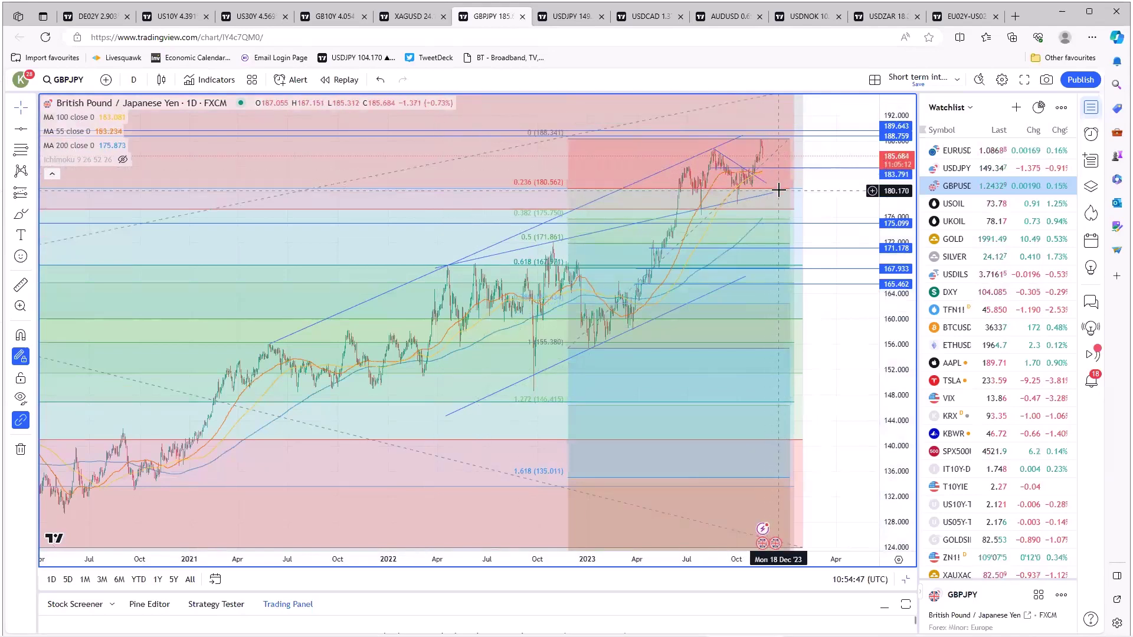
drag(773, 196, 811, 189)
click(375, 160)
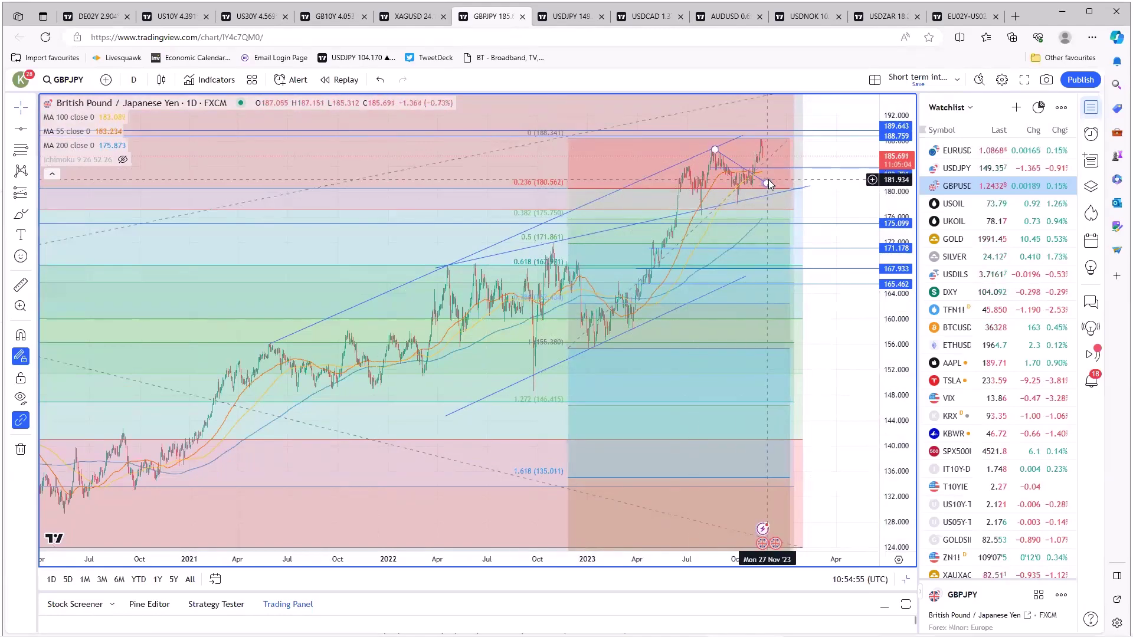
drag(767, 184, 777, 191)
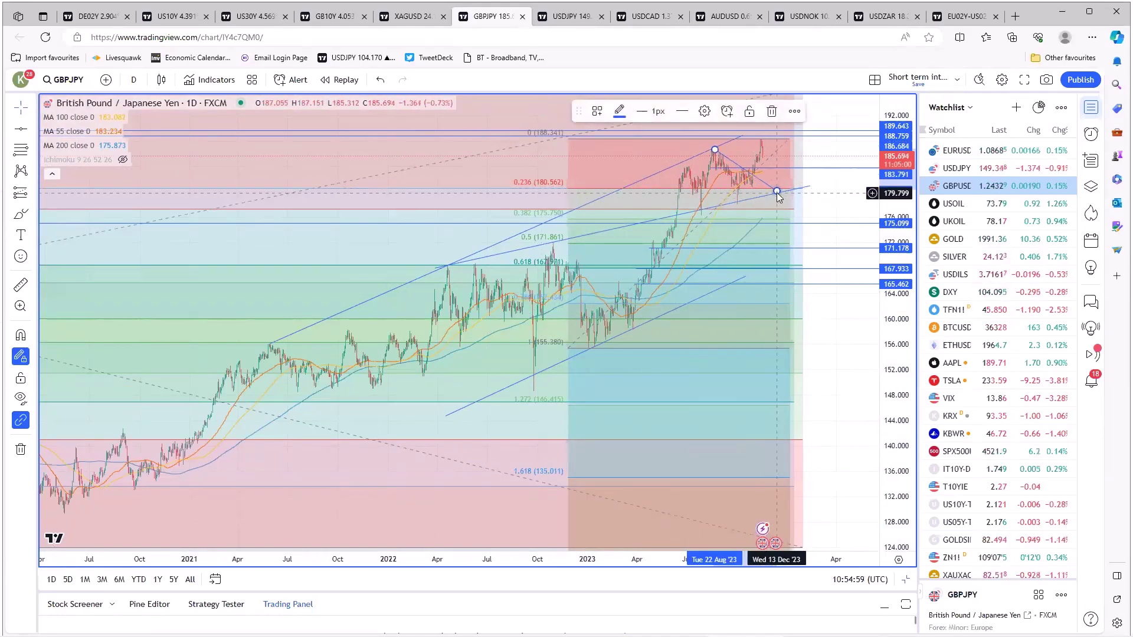
click(435, 203)
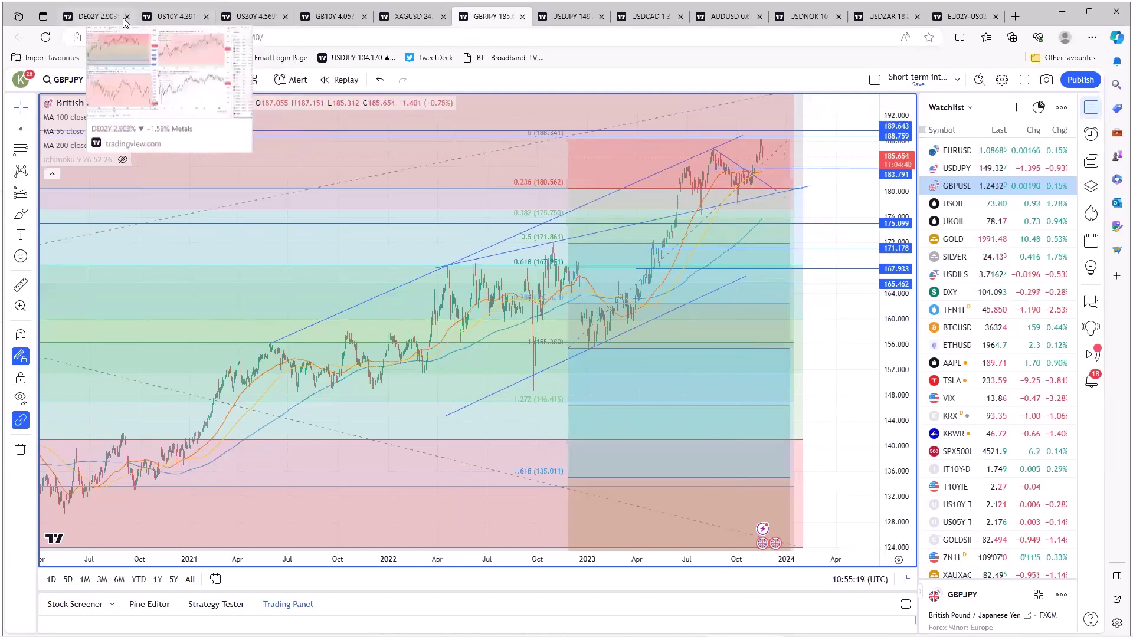
Restore the four-chart layout, then open the USDJPY yen crosses layout
mouse_move(254, 22)
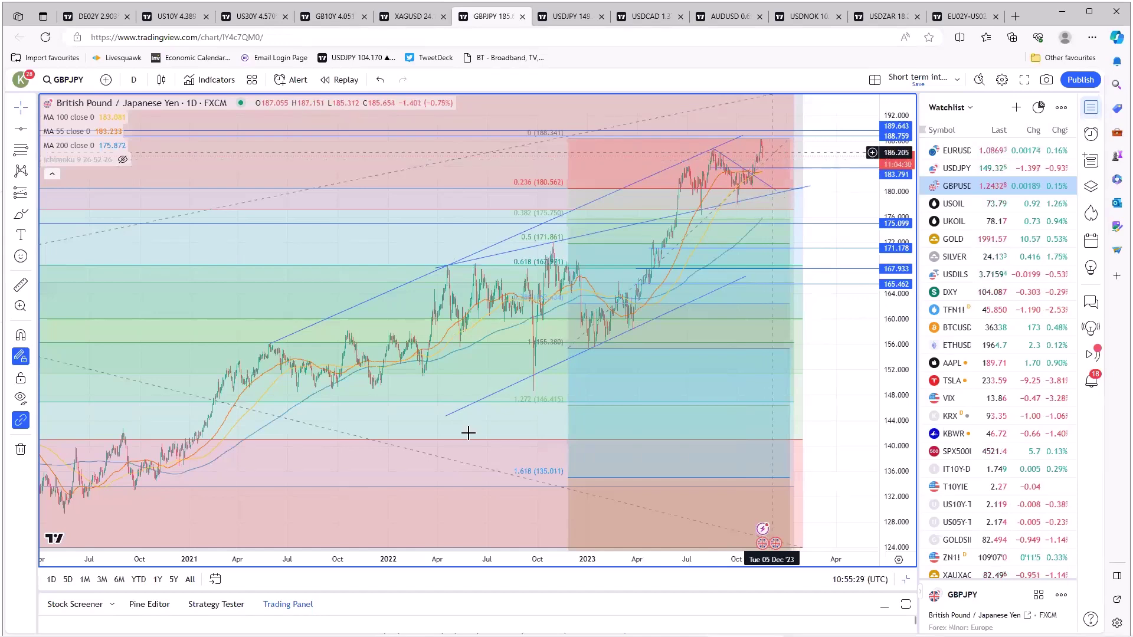
click(454, 524)
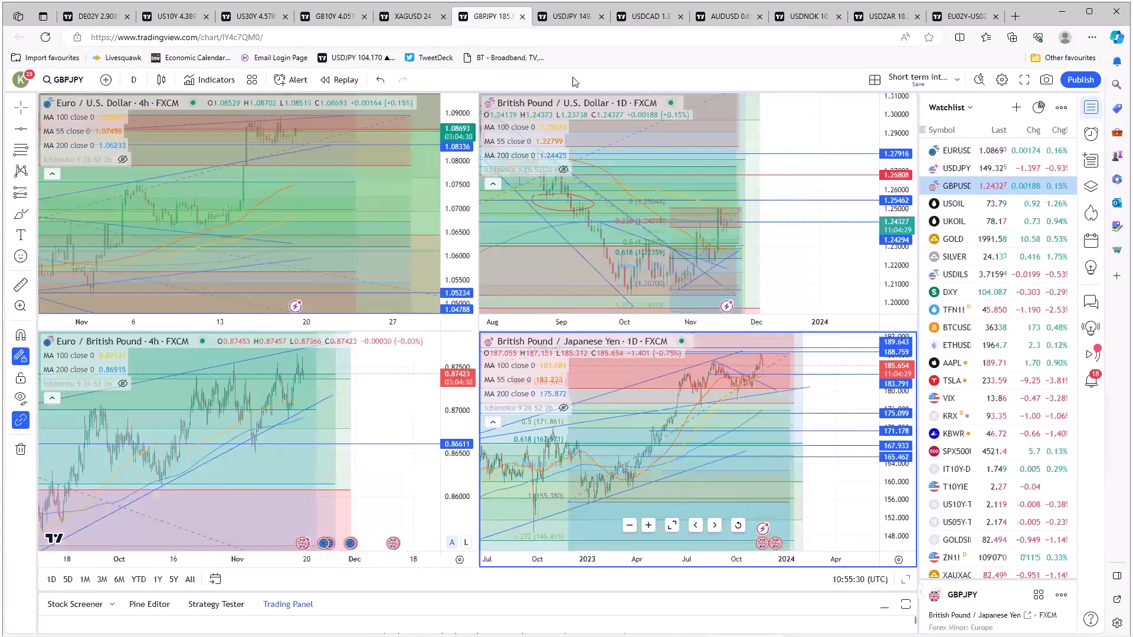
click(567, 24)
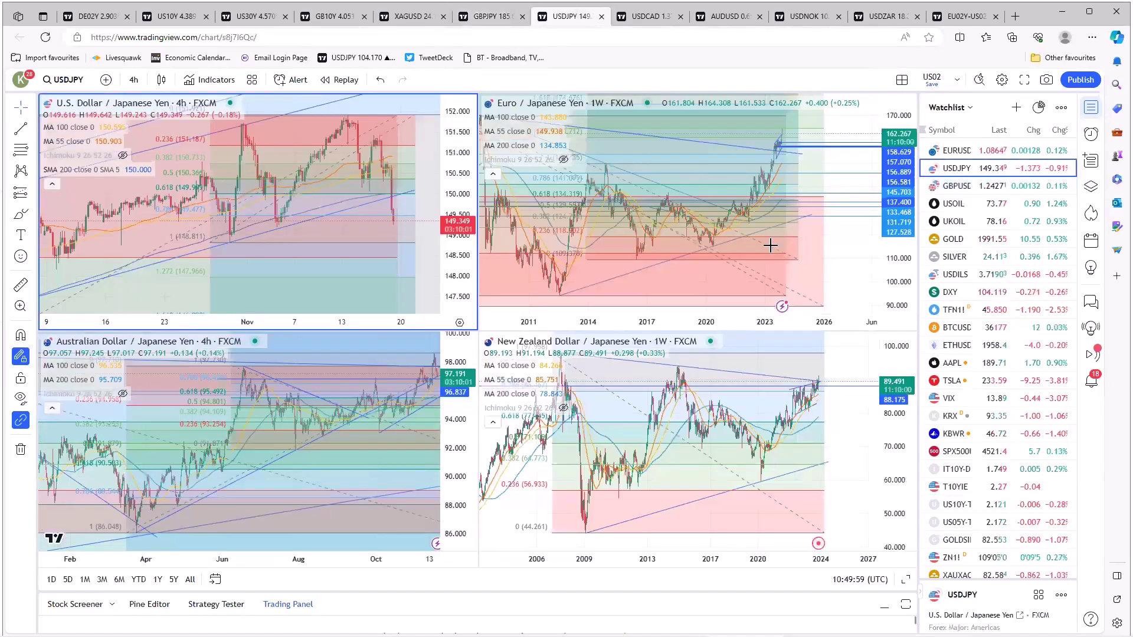
Maximize the EURJPY chart and set its interval to 1 day
click(662, 270)
key(alt+Return)
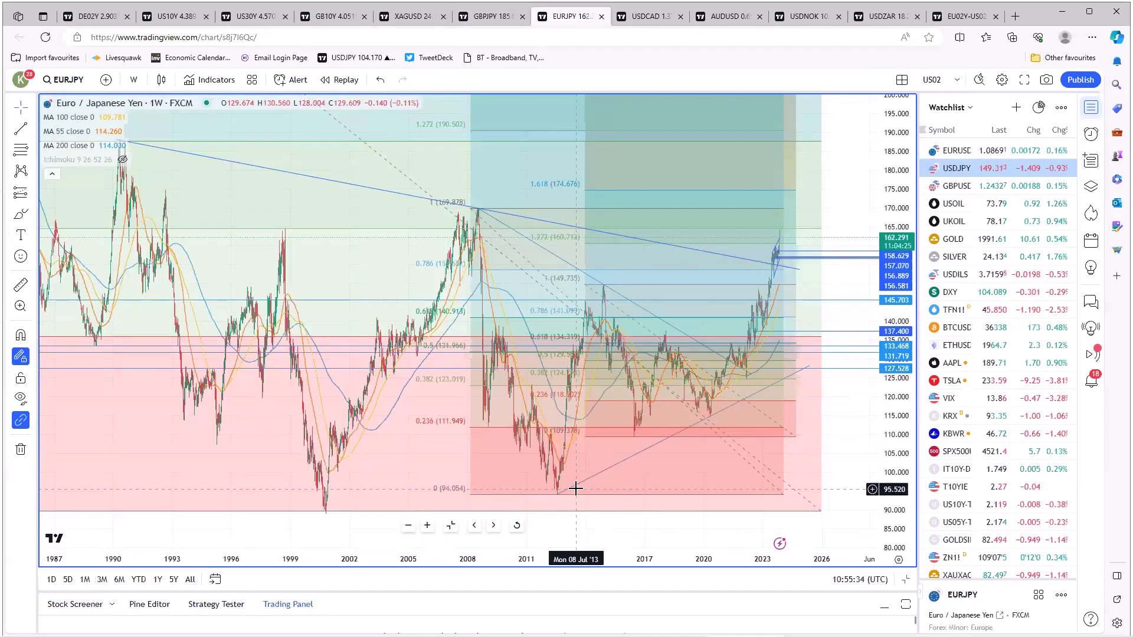
scroll(569, 485, down, 2)
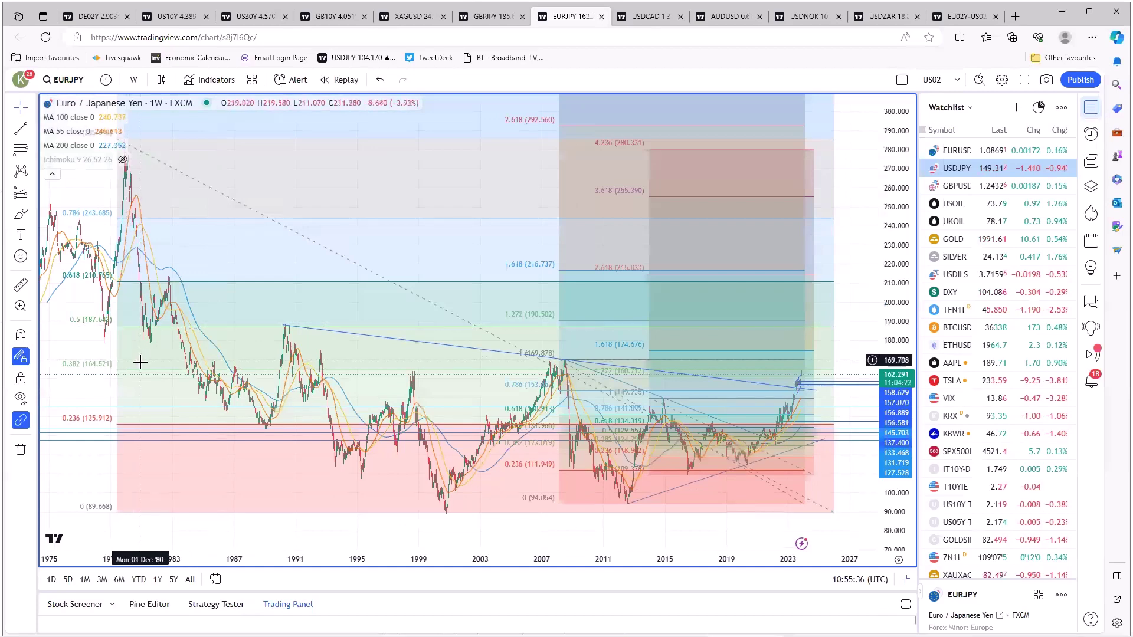
scroll(634, 408, up, 4)
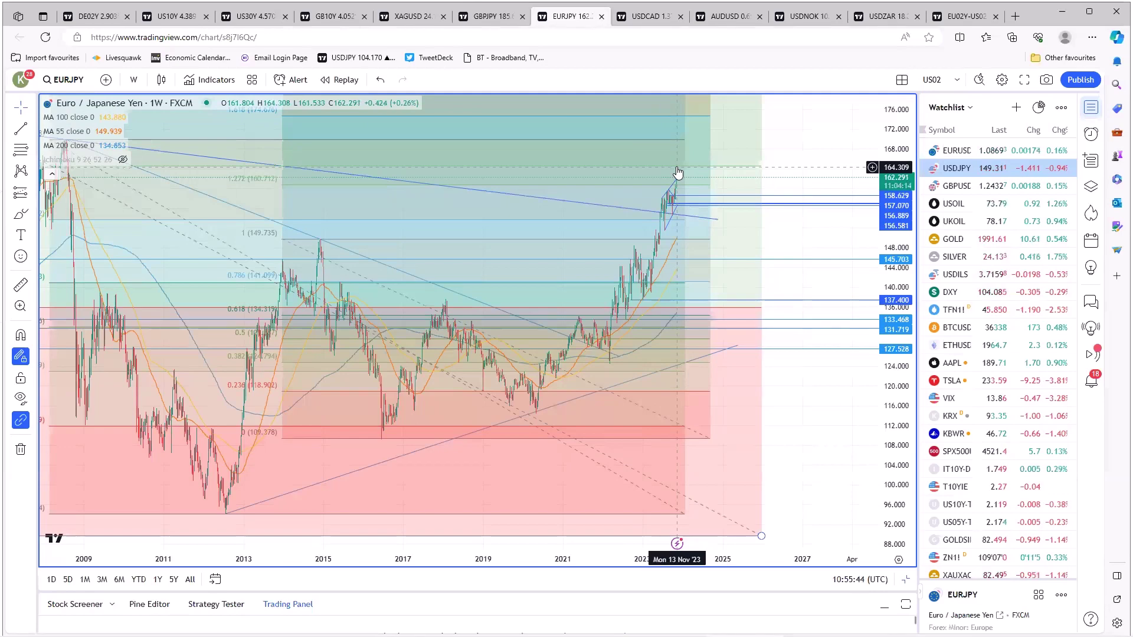
click(134, 80)
click(149, 377)
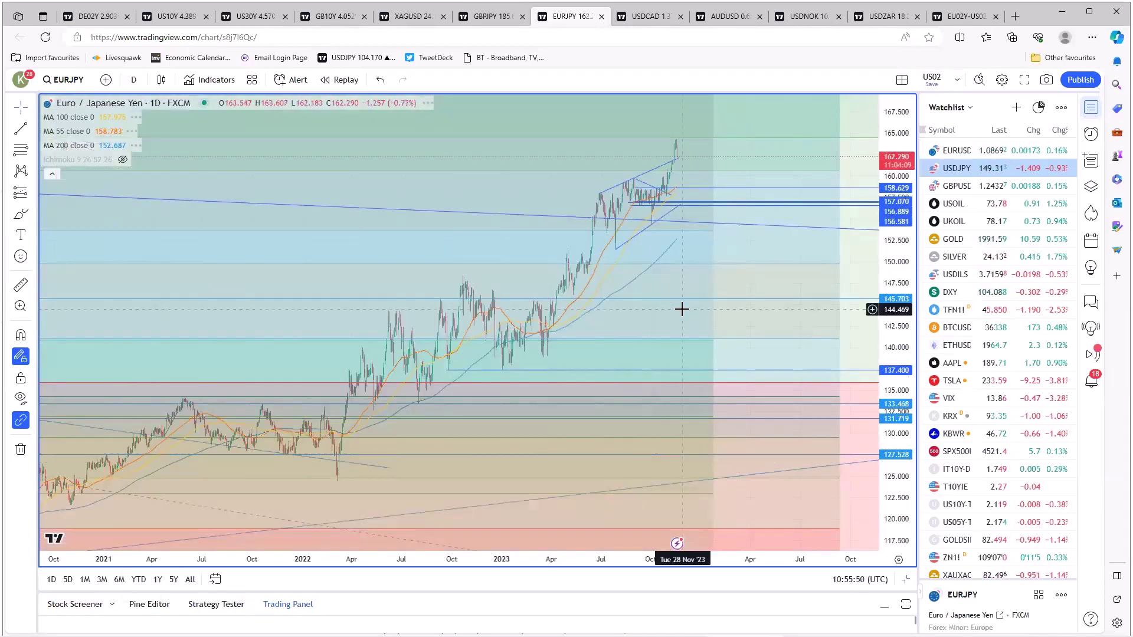
scroll(682, 309, down, 3)
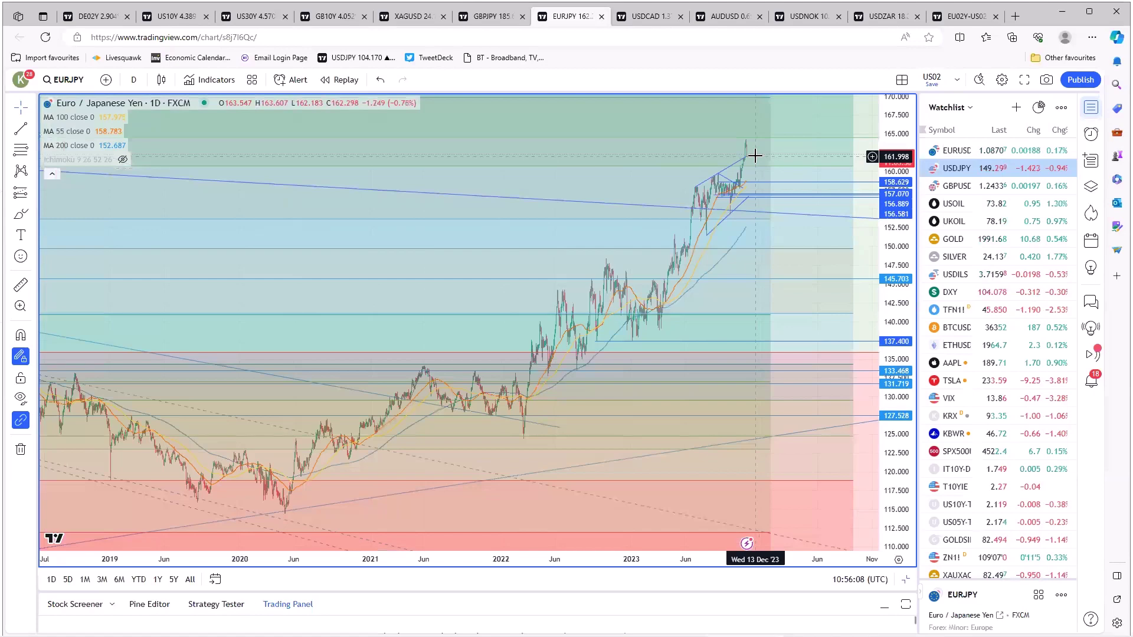
scroll(688, 397, up, 5)
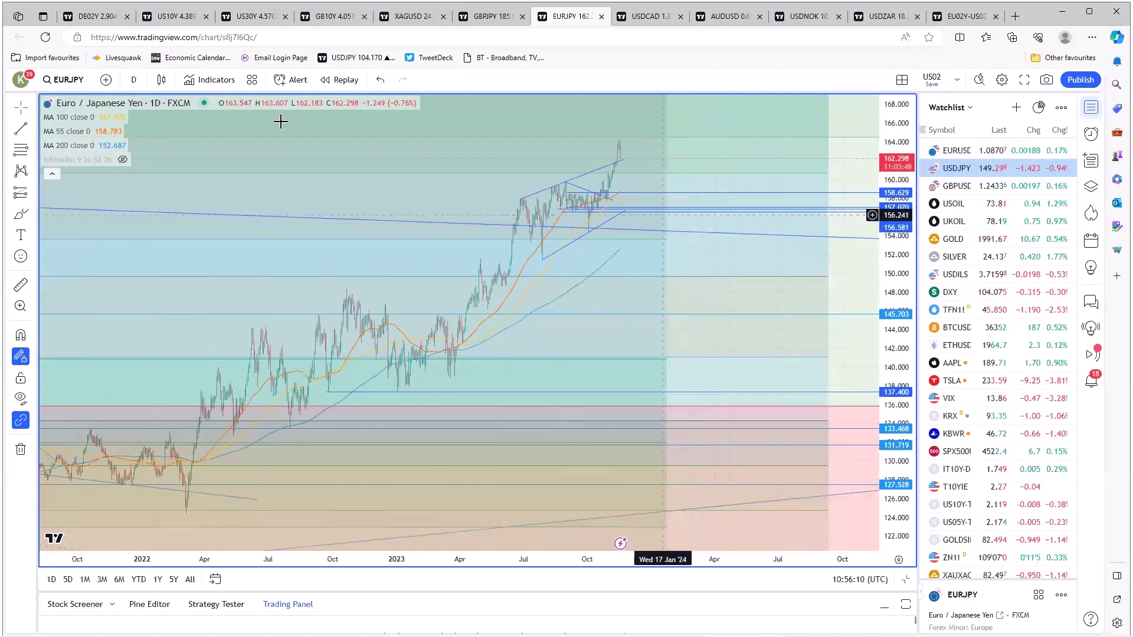
Draw a Fibonacci retracement on EURJPY from the 151.53 low to the 164.28 high
click(529, 260)
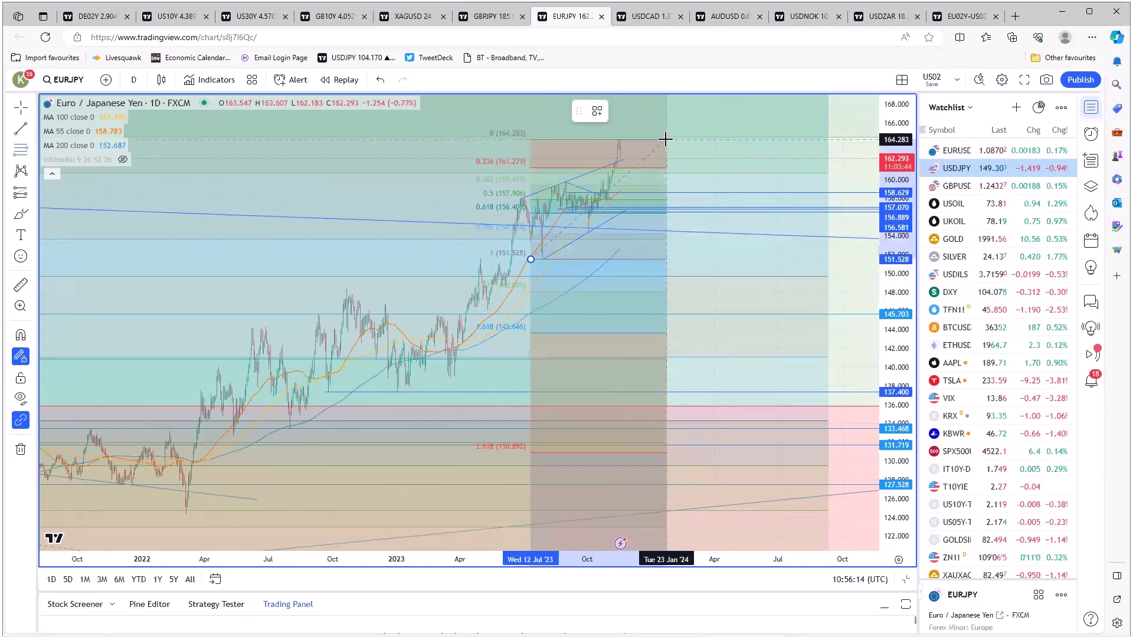
click(665, 139)
click(374, 201)
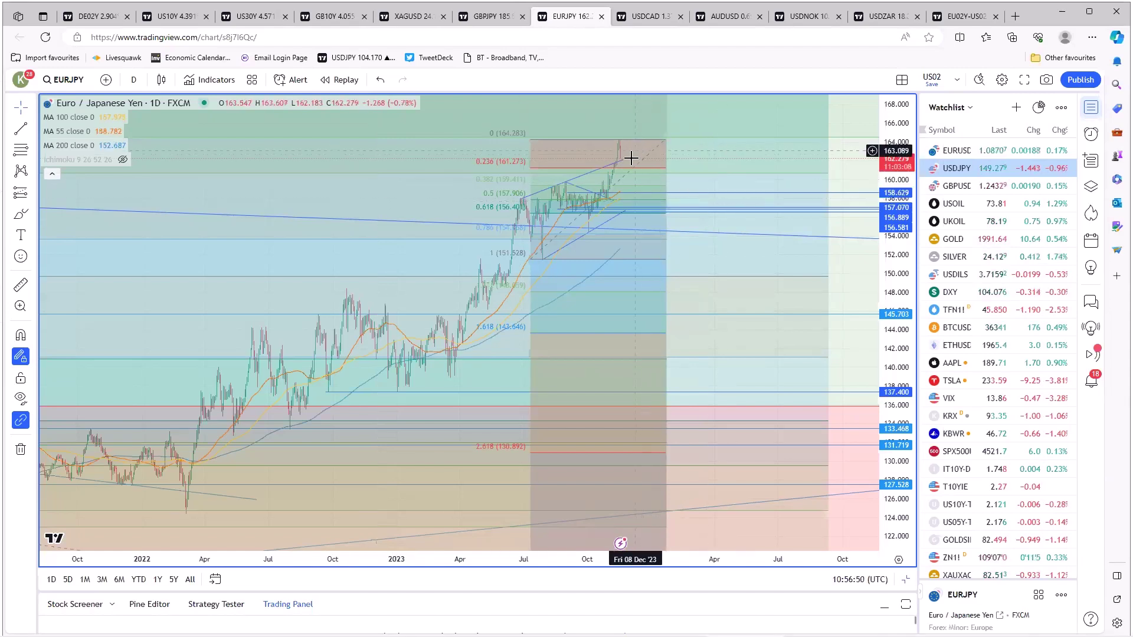
Switch the EURJPY chart to 4-hour candles
scroll(552, 374, up, 3)
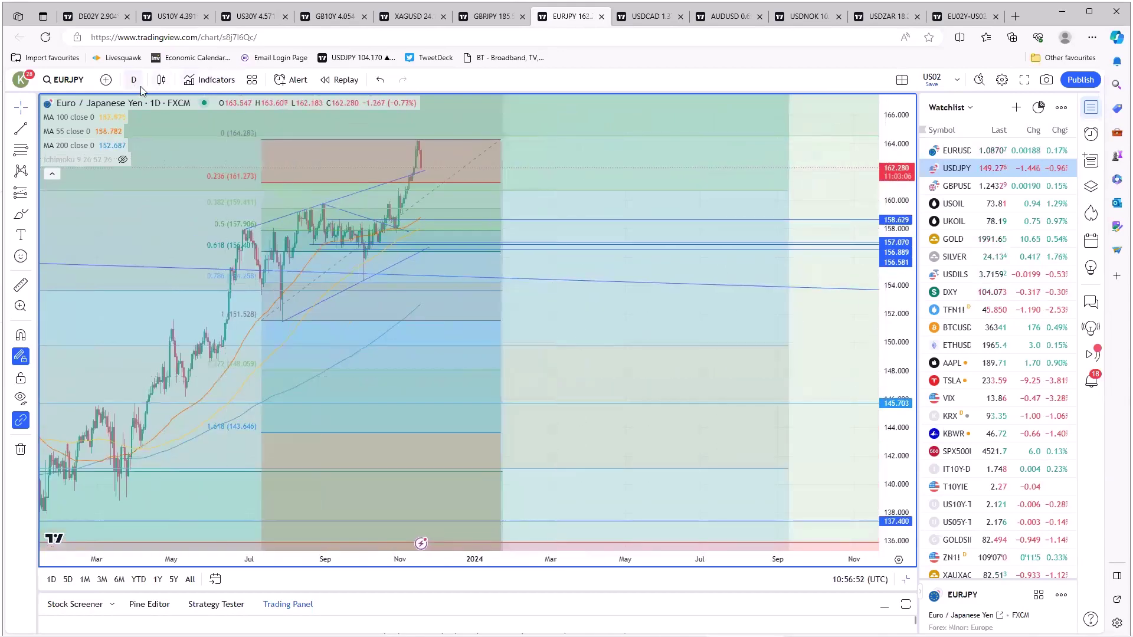
click(133, 79)
click(224, 333)
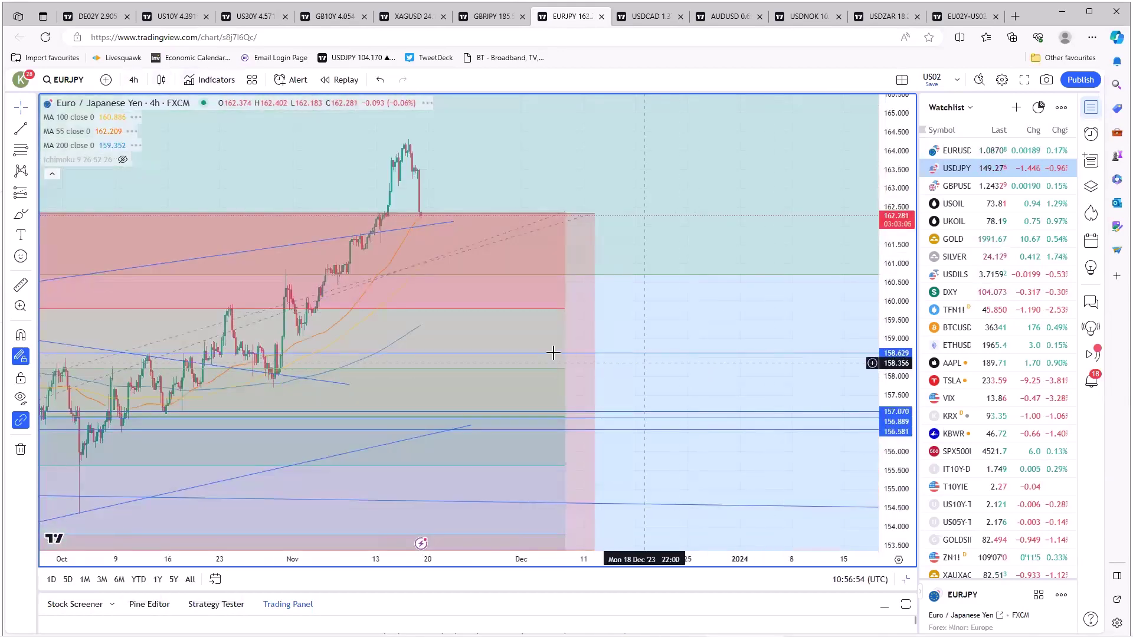
Stretch the Fibonacci retracement's end up and right to the latest peak on the 4h chart
scroll(554, 360, down, 3)
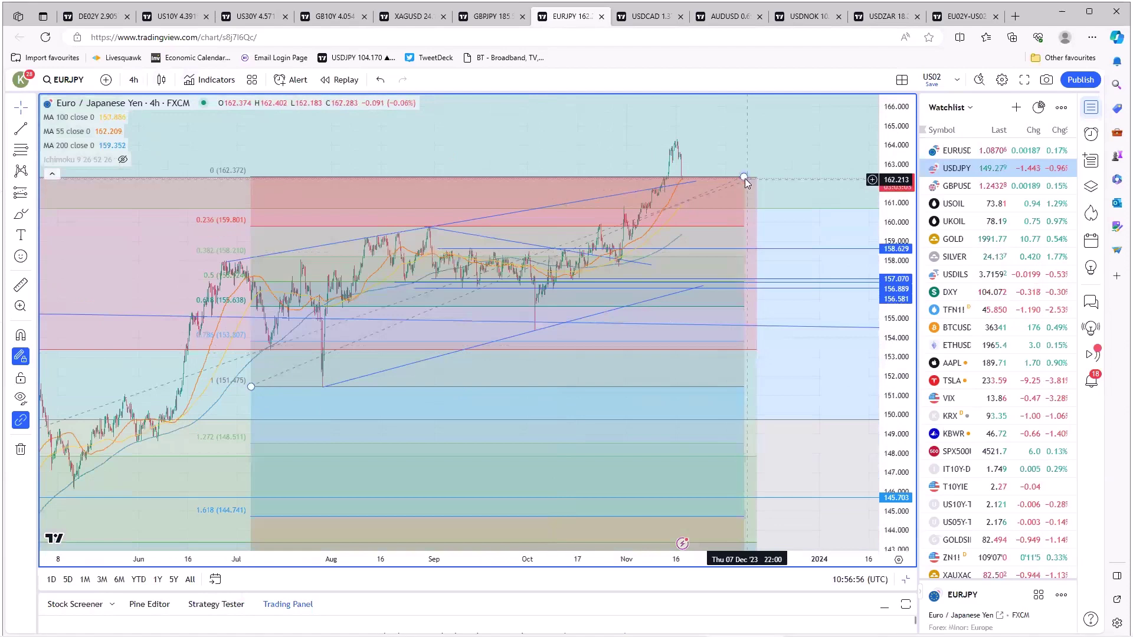
drag(744, 177, 781, 139)
click(781, 142)
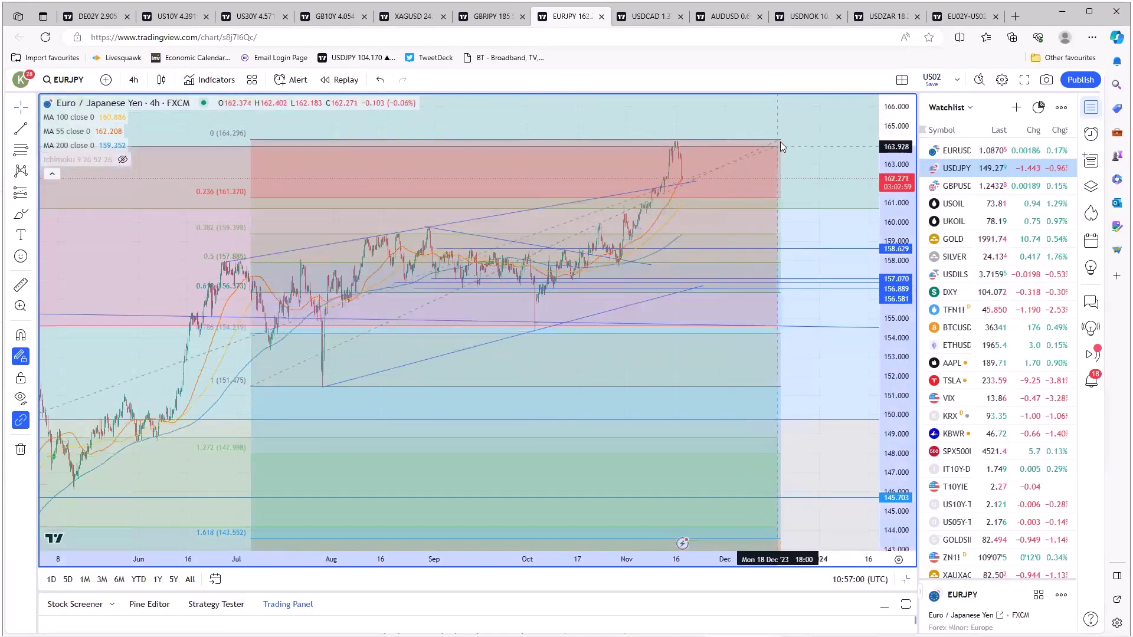
click(782, 140)
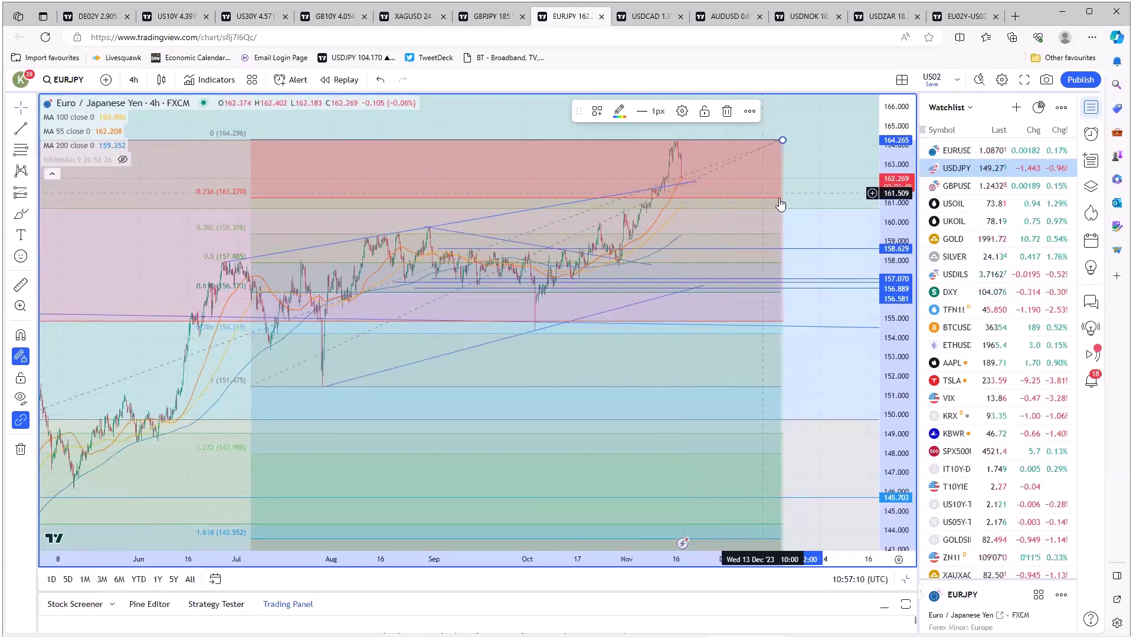
click(817, 197)
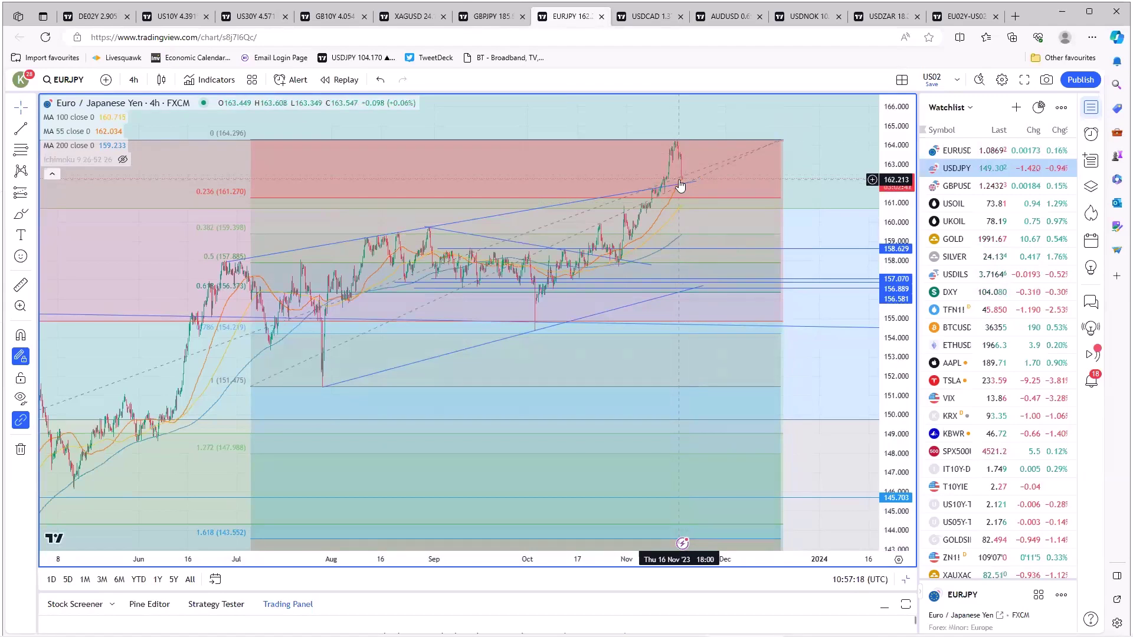
Inspect EURJPY's blue trend line over a longer history, then restore the four-chart layout
scroll(701, 384, down, 5)
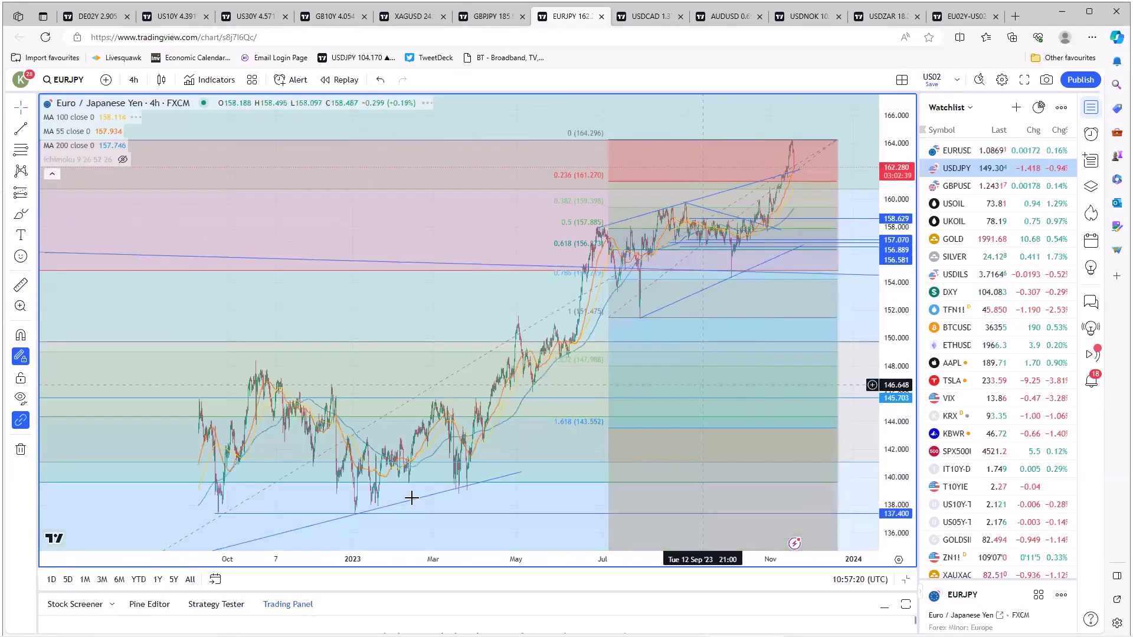
scroll(732, 200, up, 5)
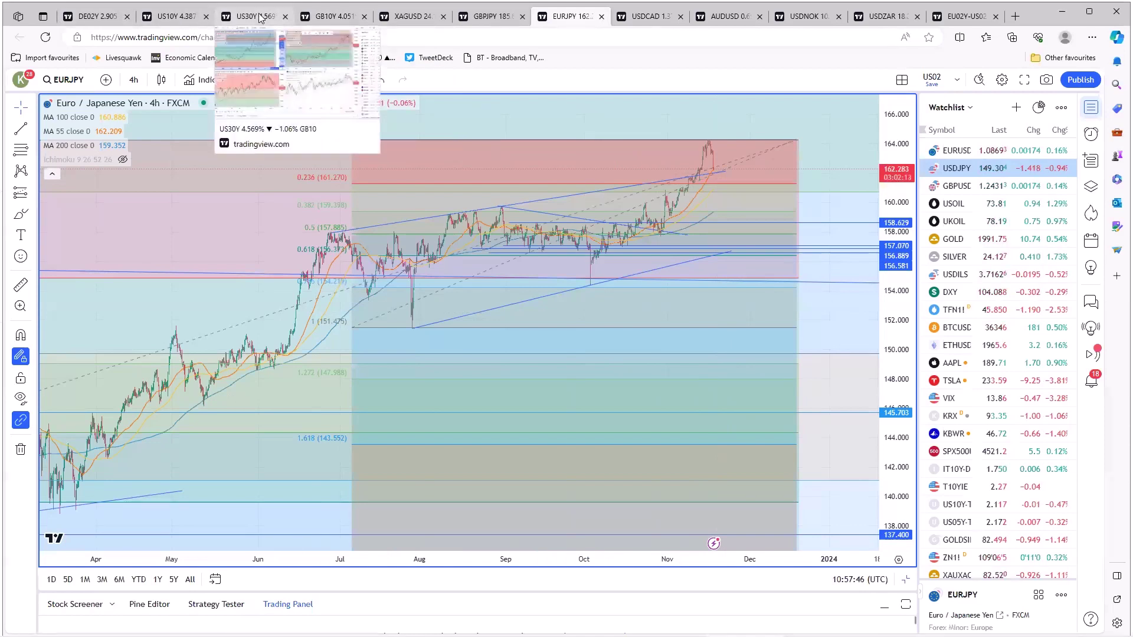
click(721, 172)
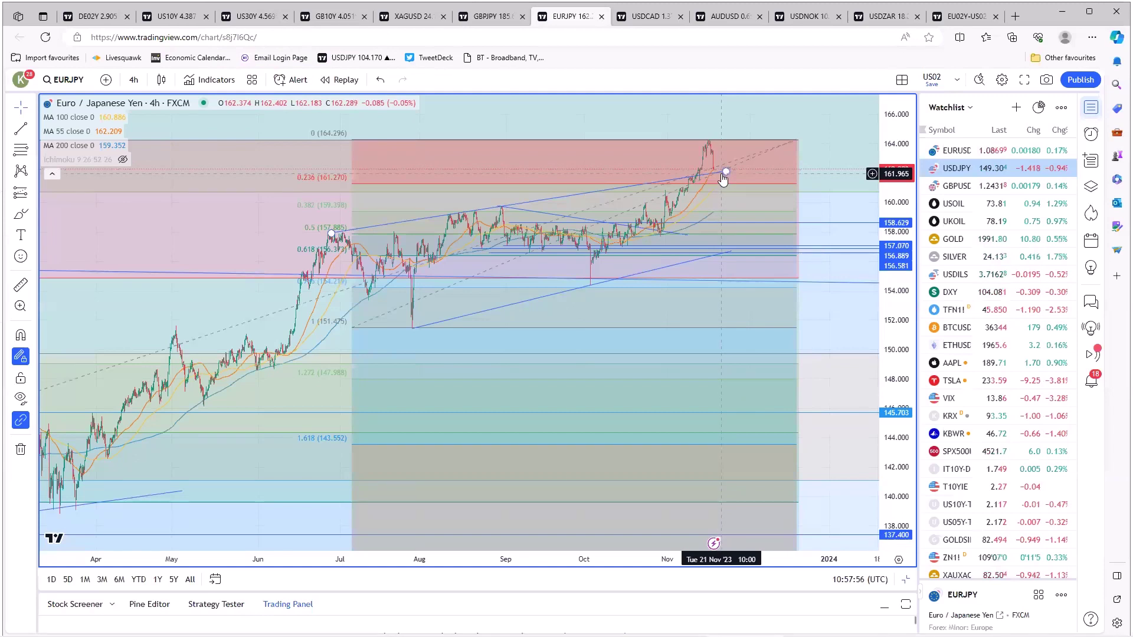
click(759, 225)
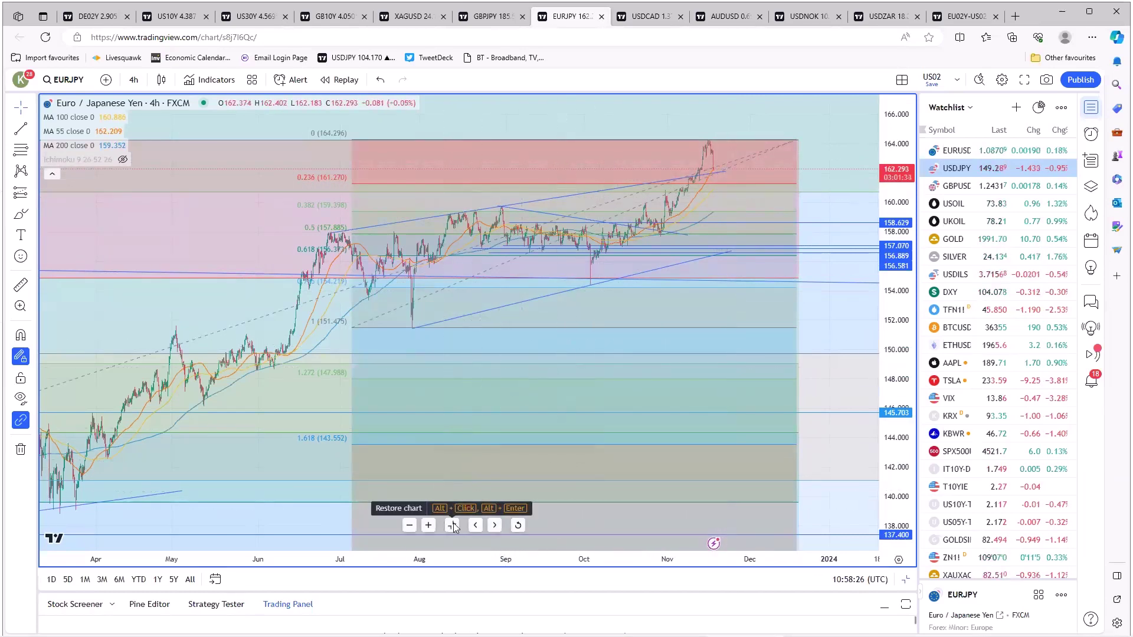
key(alt+Return)
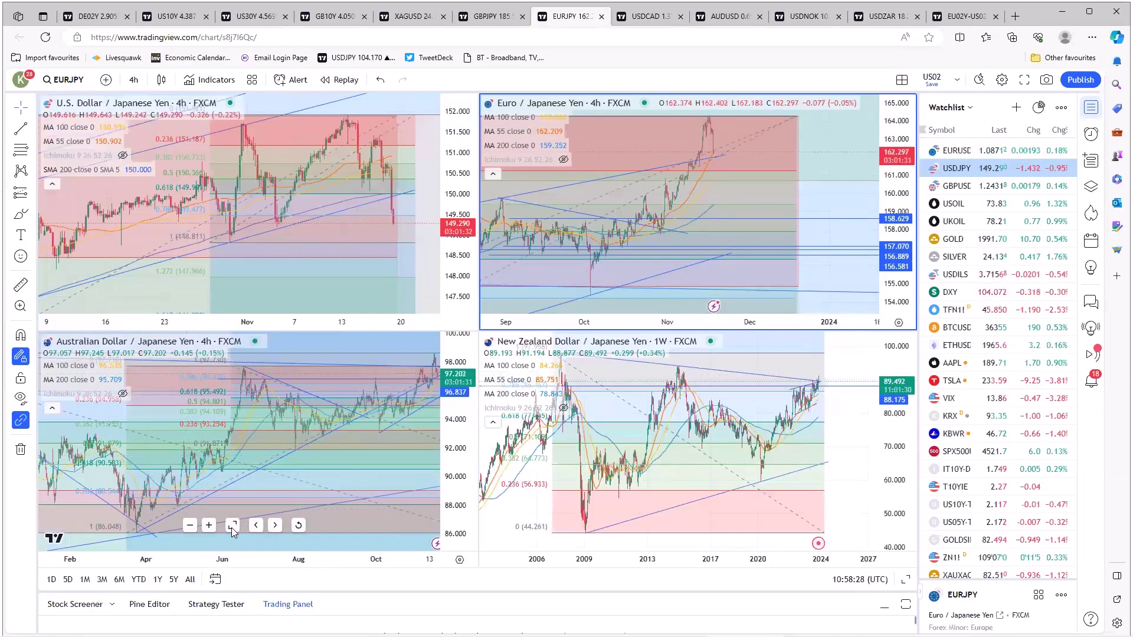
Maximize the AUDJPY chart to fill the layout
click(482, 454)
key(alt+Return)
scroll(519, 473, up, 10)
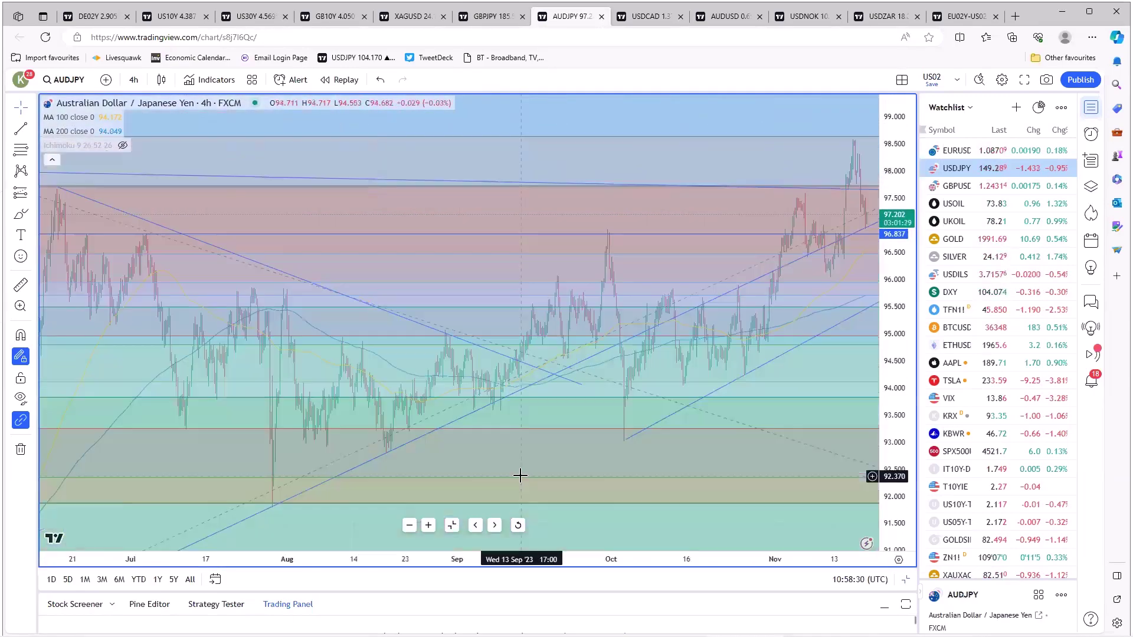
scroll(589, 334, down, 3)
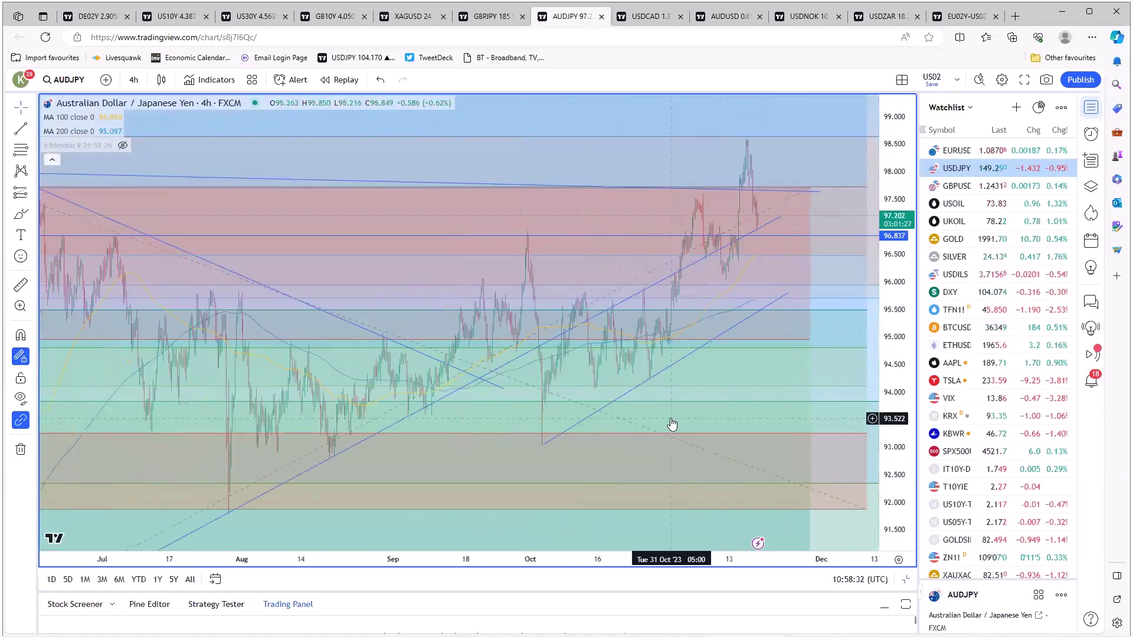
Stretch the shaded rectangle up to the 98.595 high and restore the four-chart layout
drag(816, 177, 842, 139)
scroll(357, 356, down, 3)
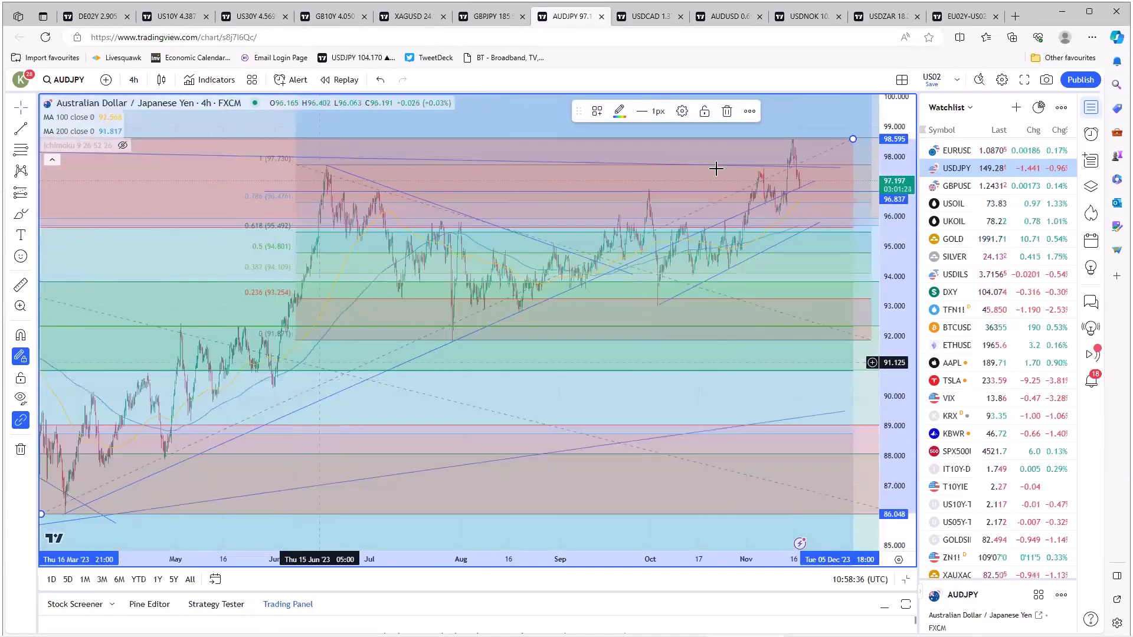
scroll(740, 390, up, 2)
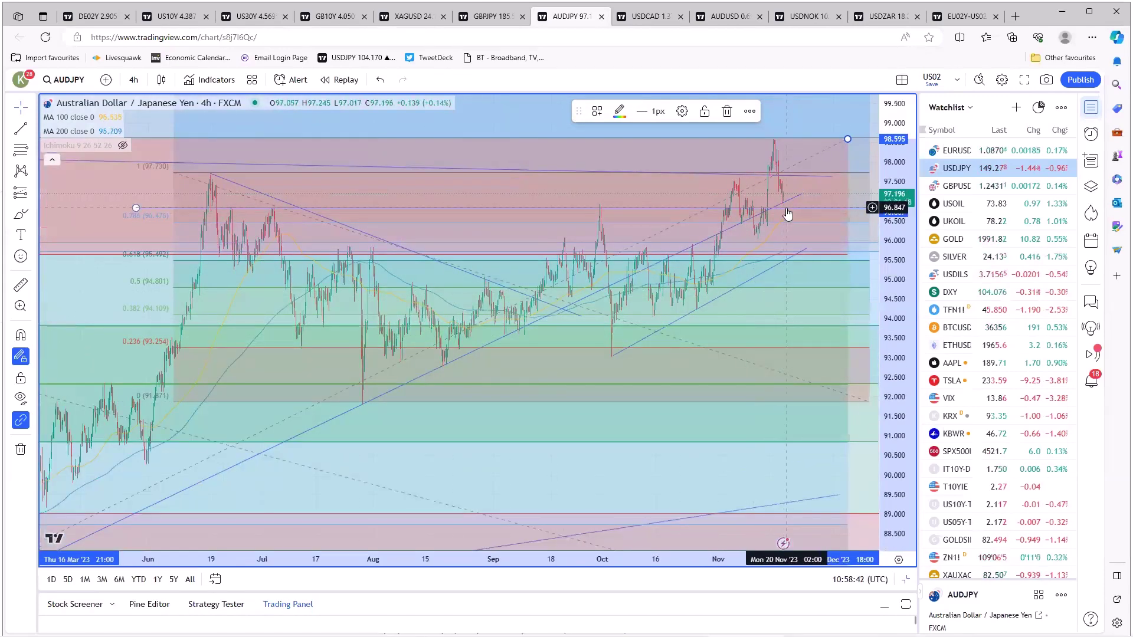
click(850, 207)
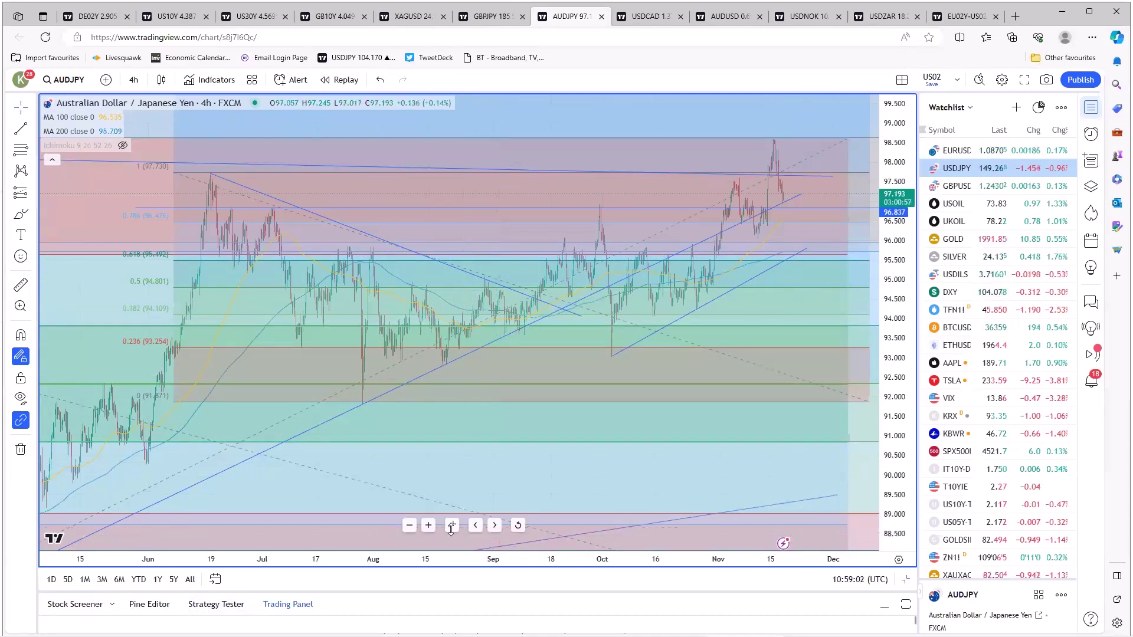
click(452, 526)
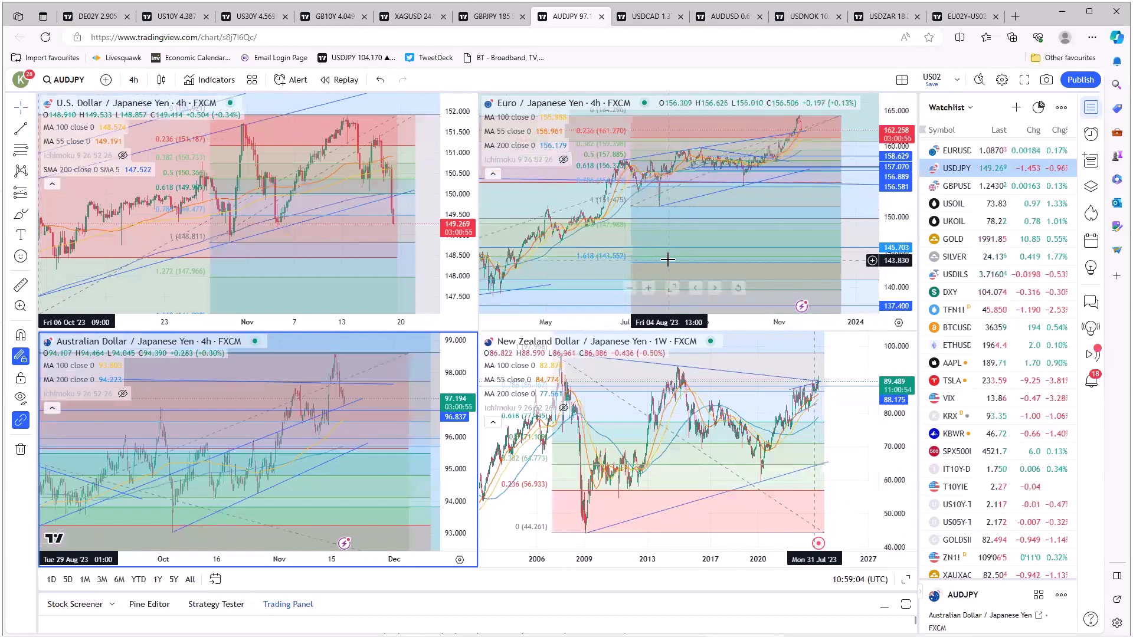
Maximize the NZDJPY chart and switch it from weekly to 4-hour
click(641, 512)
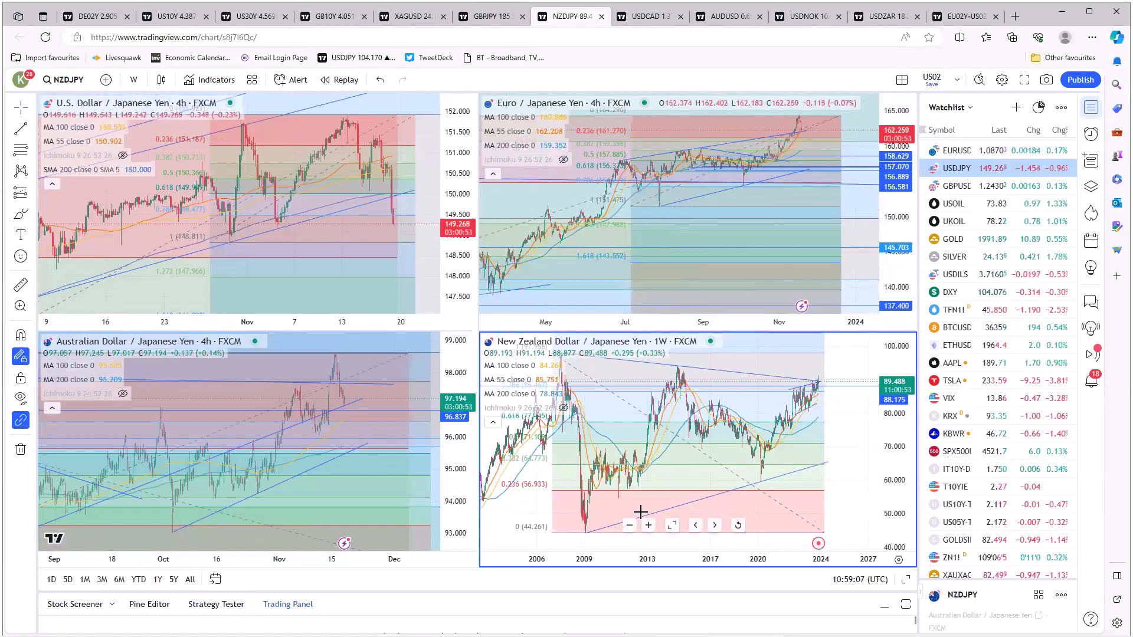
click(673, 526)
scroll(519, 413, up, 3)
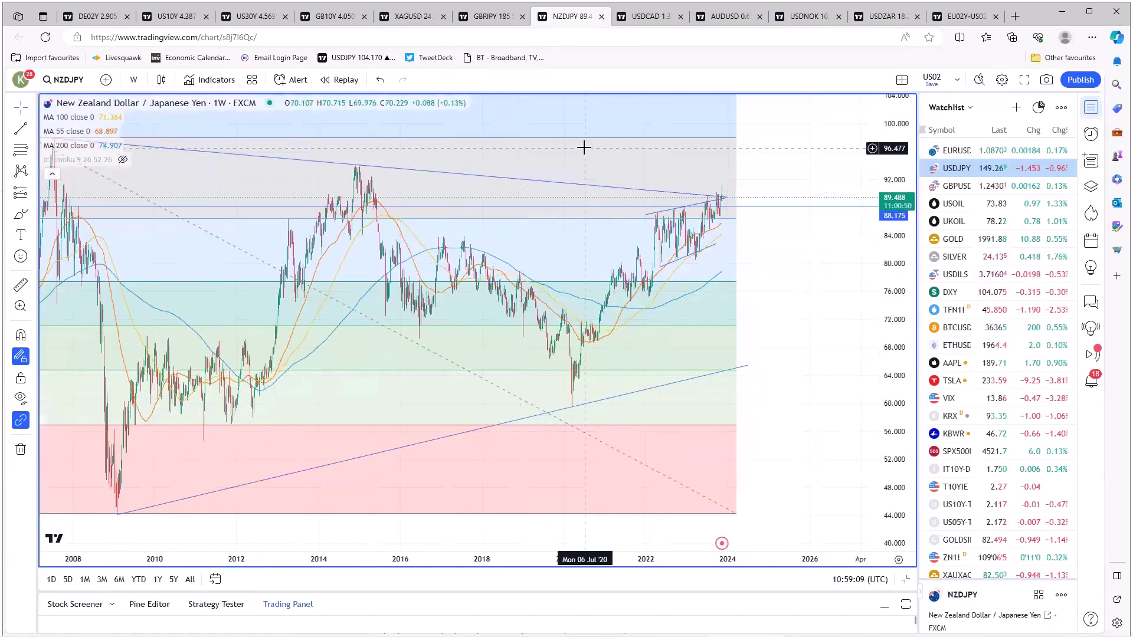
drag(584, 148, 610, 148)
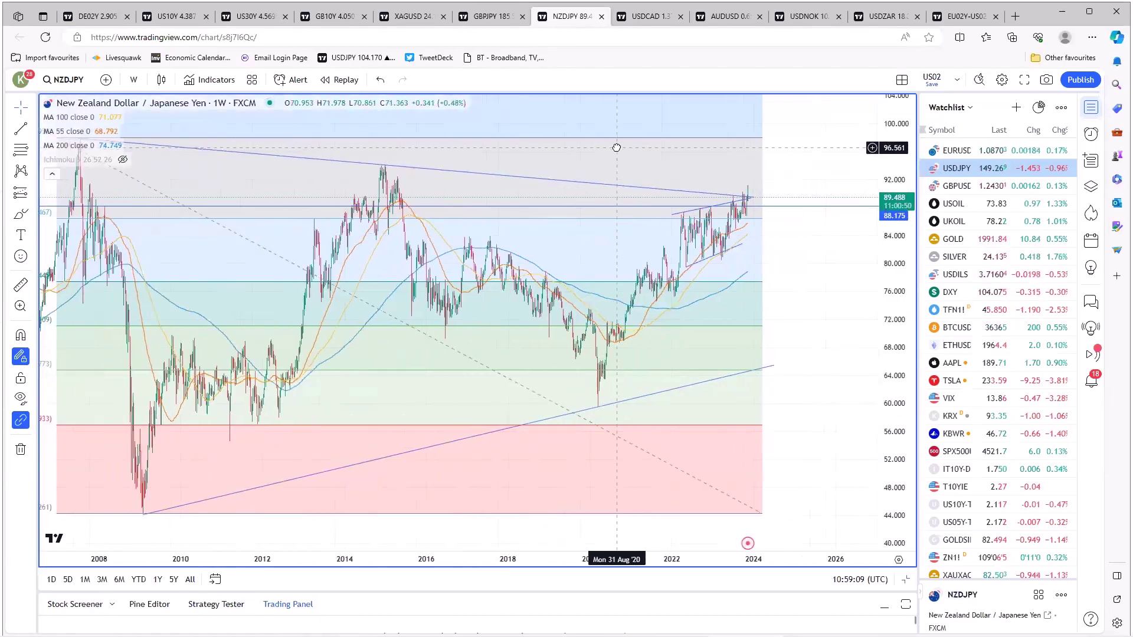
click(765, 189)
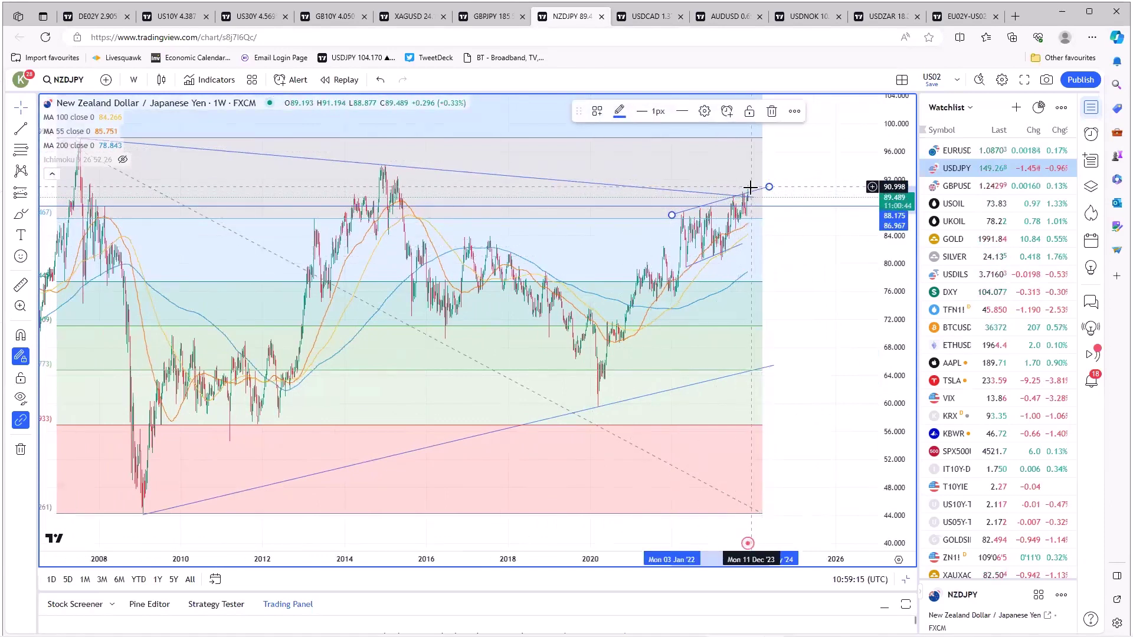
scroll(496, 435, up, 2)
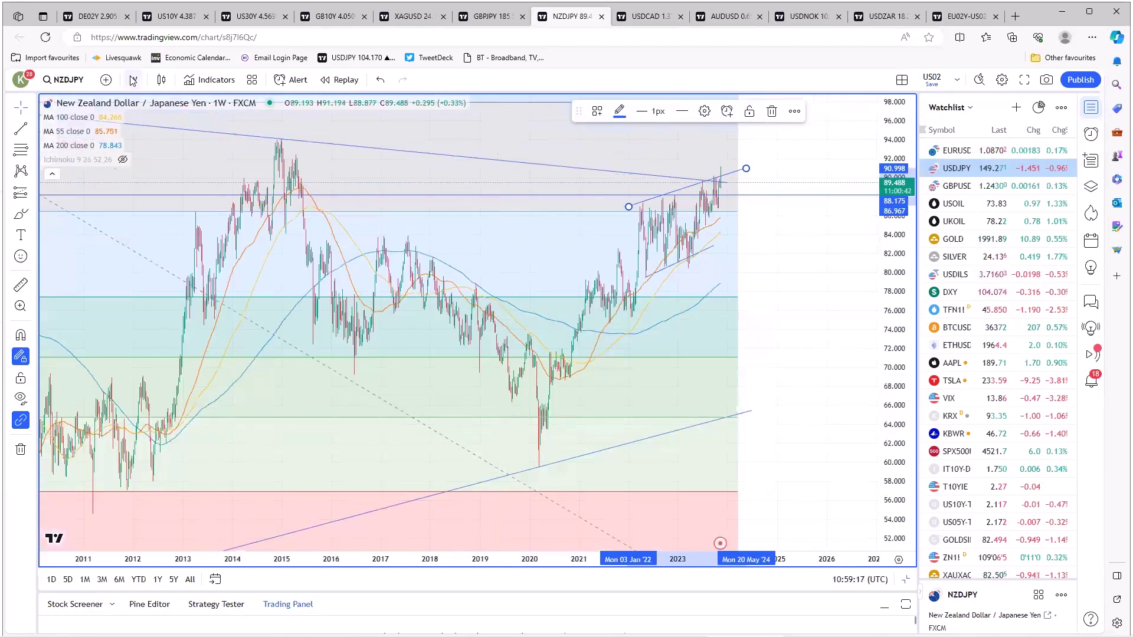
click(133, 81)
click(159, 337)
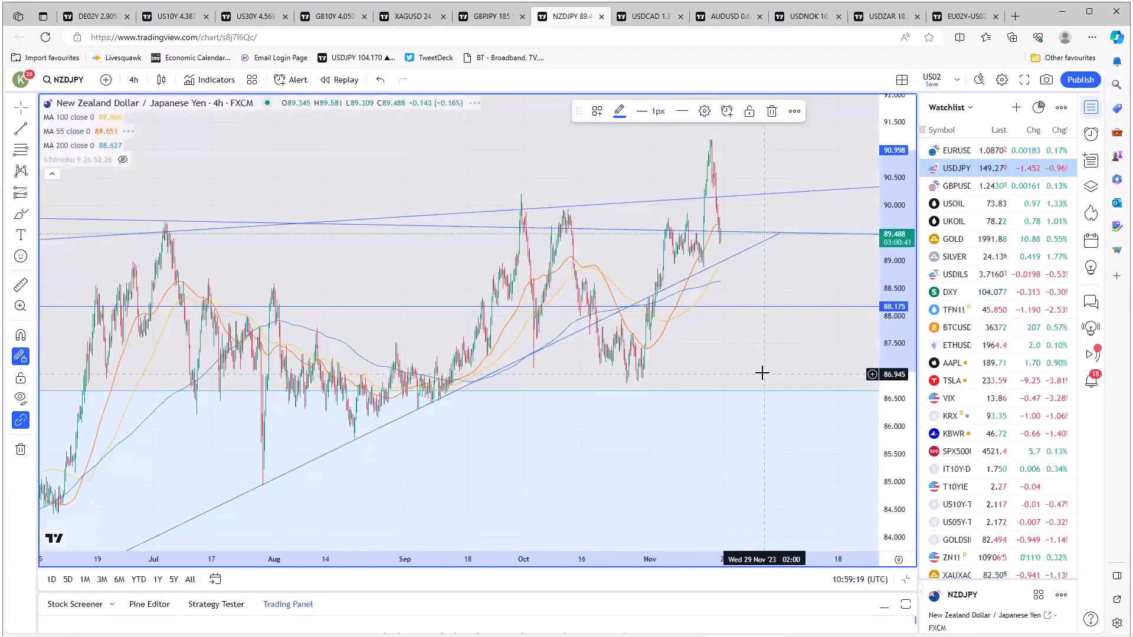
Move the rising trendline's upper end onto the recent candles and restore the four-chart layout
scroll(762, 373, down, 6)
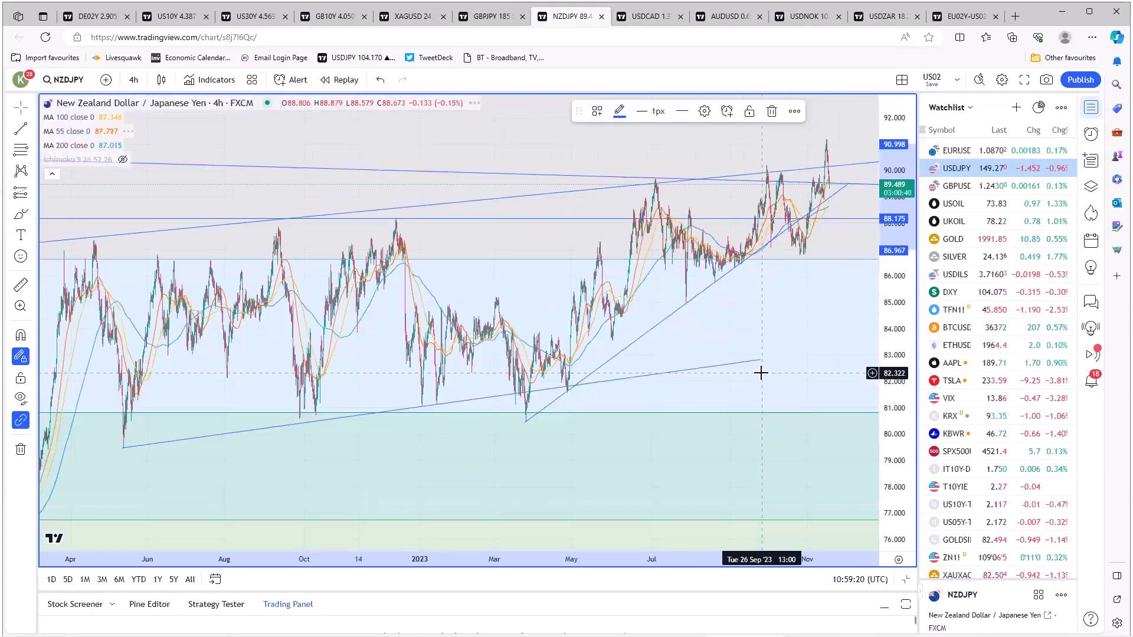
scroll(762, 373, up, 2)
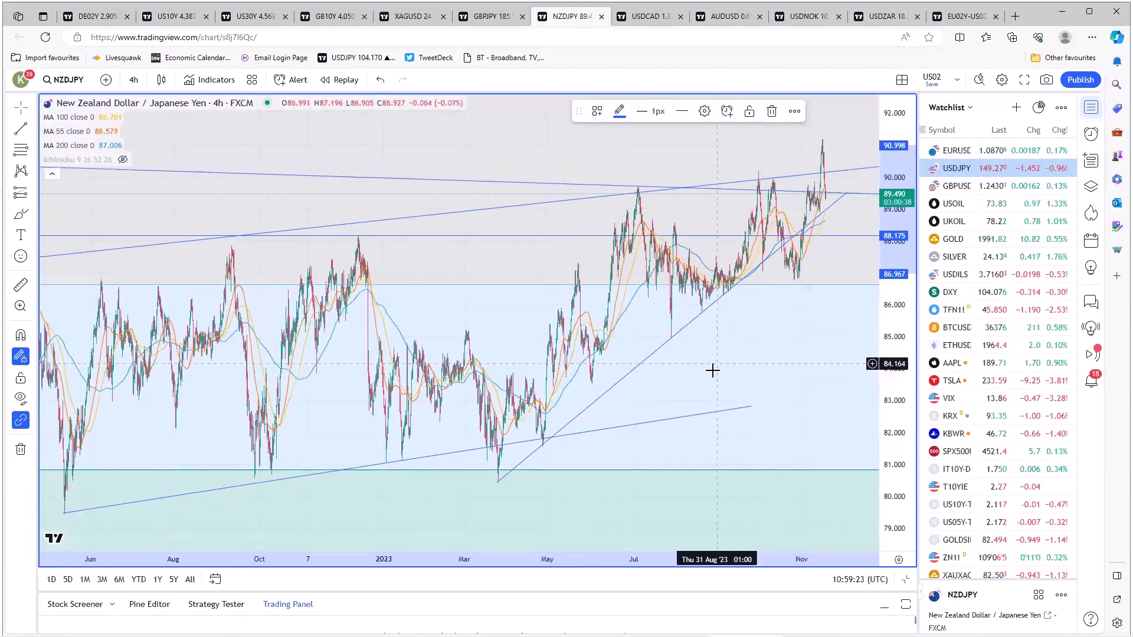
scroll(714, 372, down, 2)
click(483, 243)
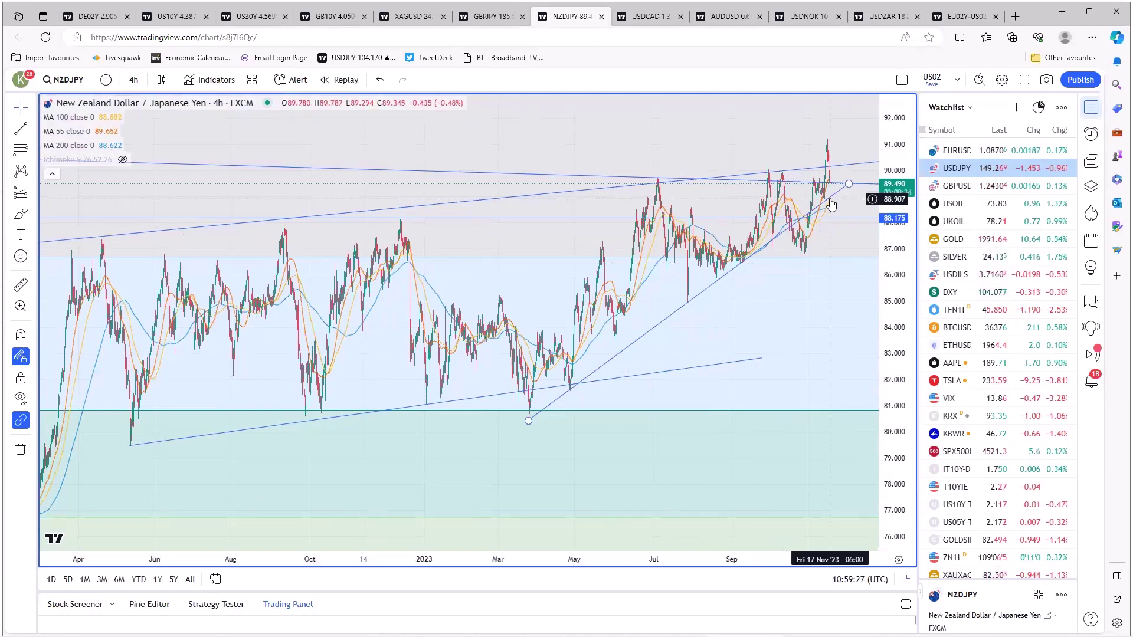
drag(848, 185, 874, 210)
click(771, 313)
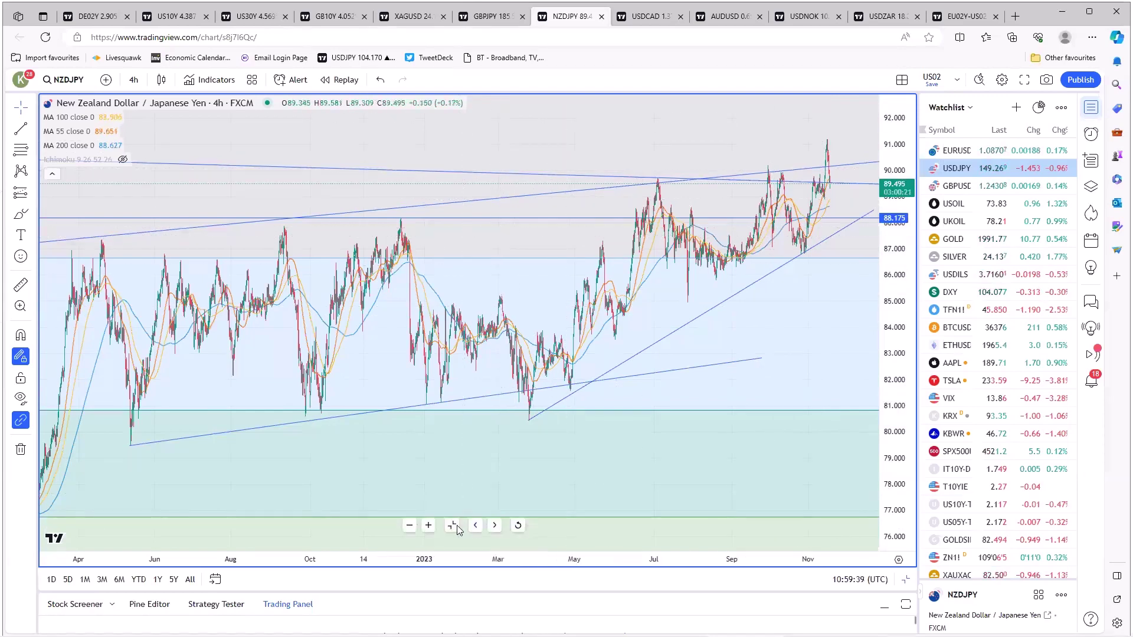
key(alt+Return)
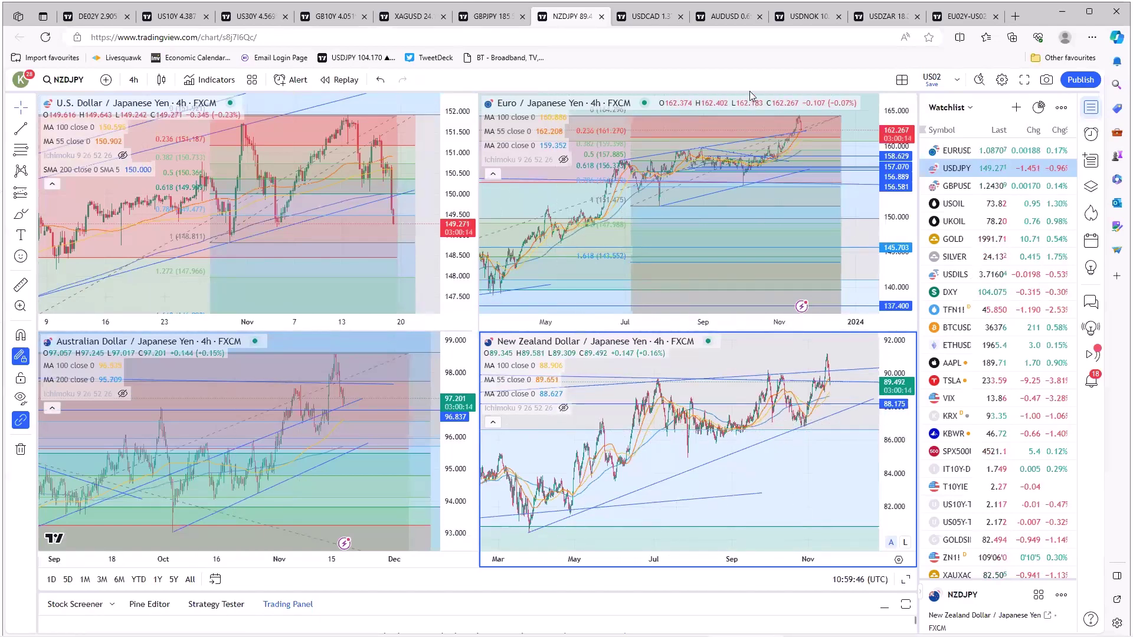
click(726, 21)
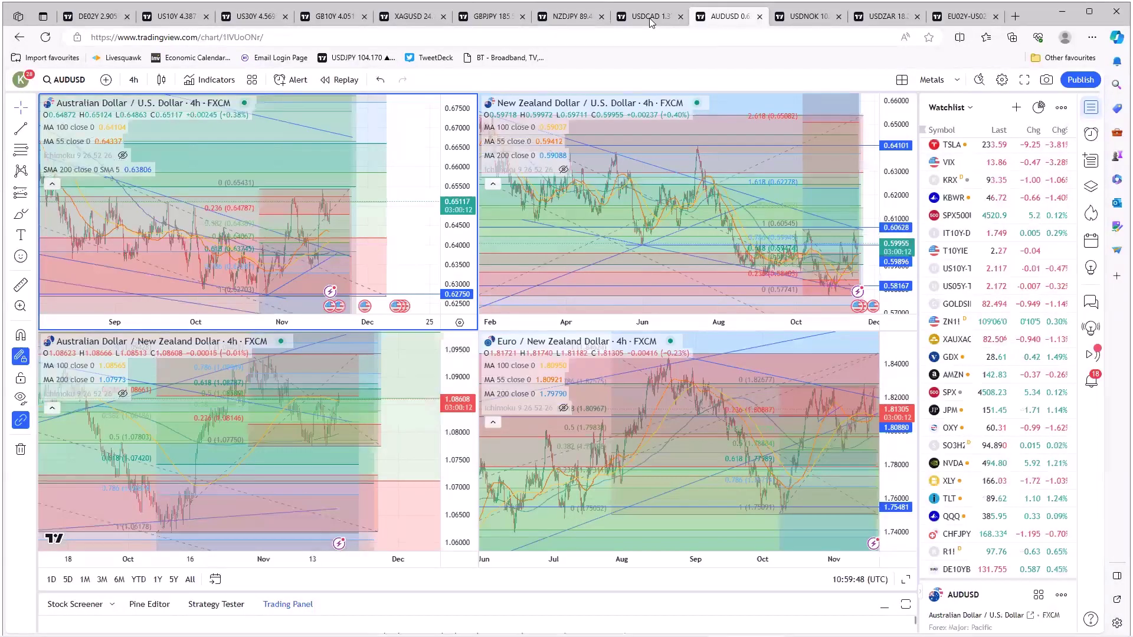
key(ctrl+shift+Tab)
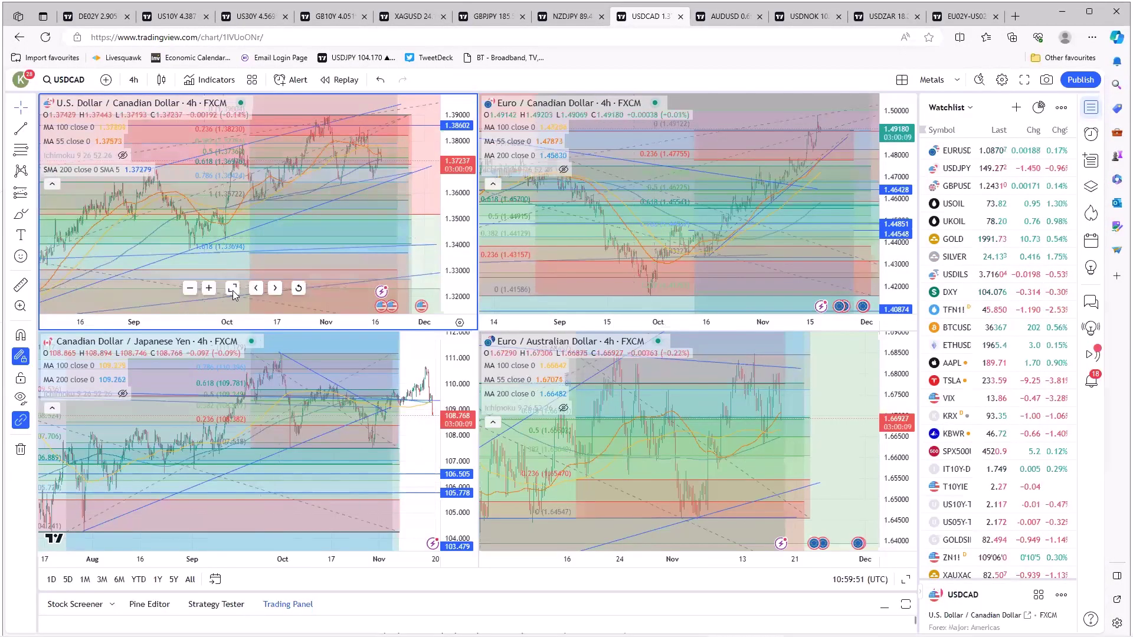
key(alt+Return)
scroll(677, 418, up, 5)
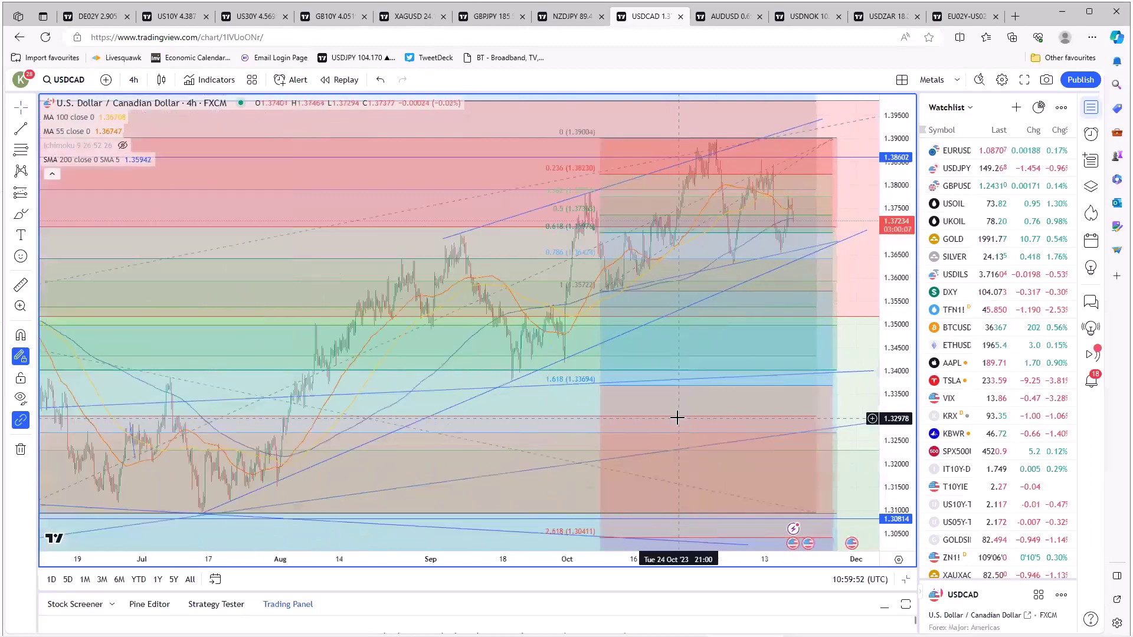
scroll(677, 418, up, 1)
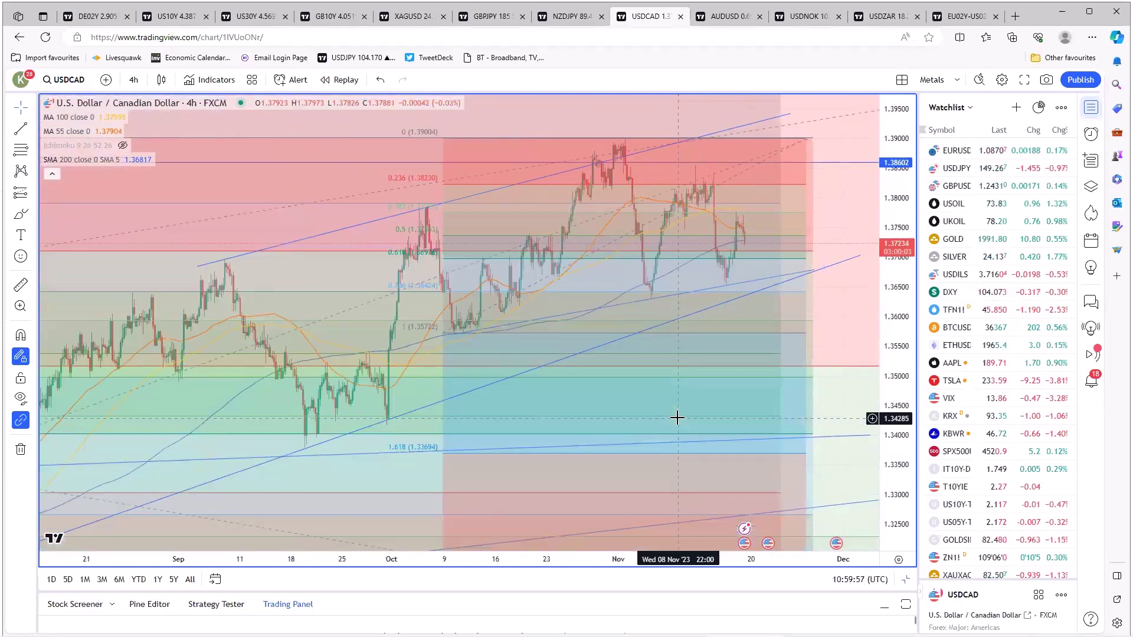
scroll(677, 418, up, 2)
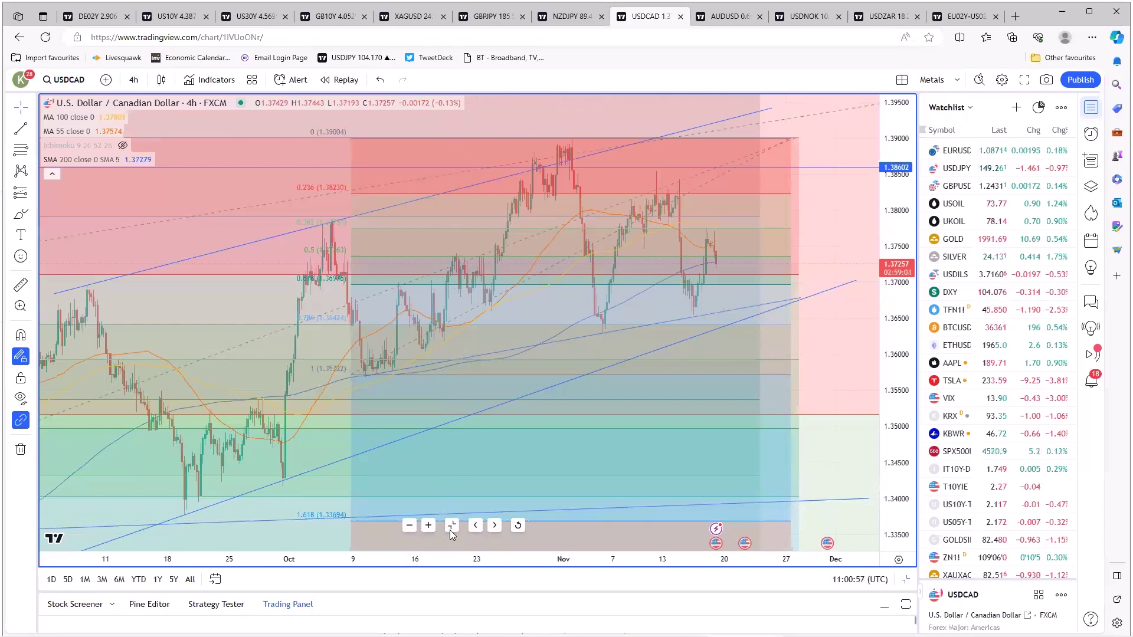
click(451, 527)
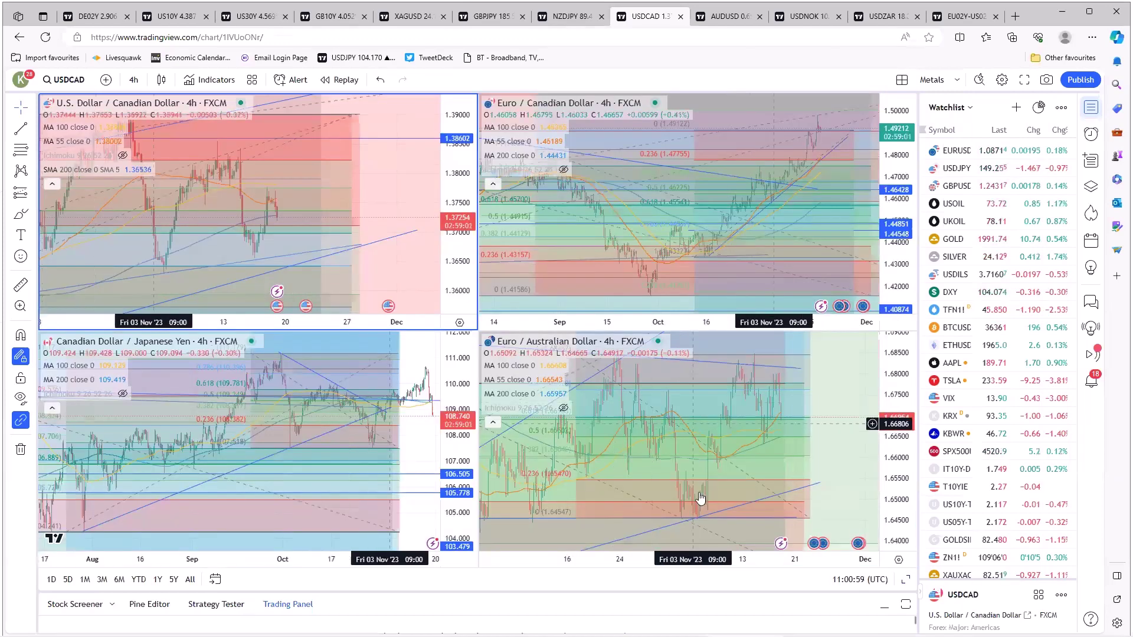
Maximize the EURAUD chart to fill the layout
click(612, 473)
key(alt+Return)
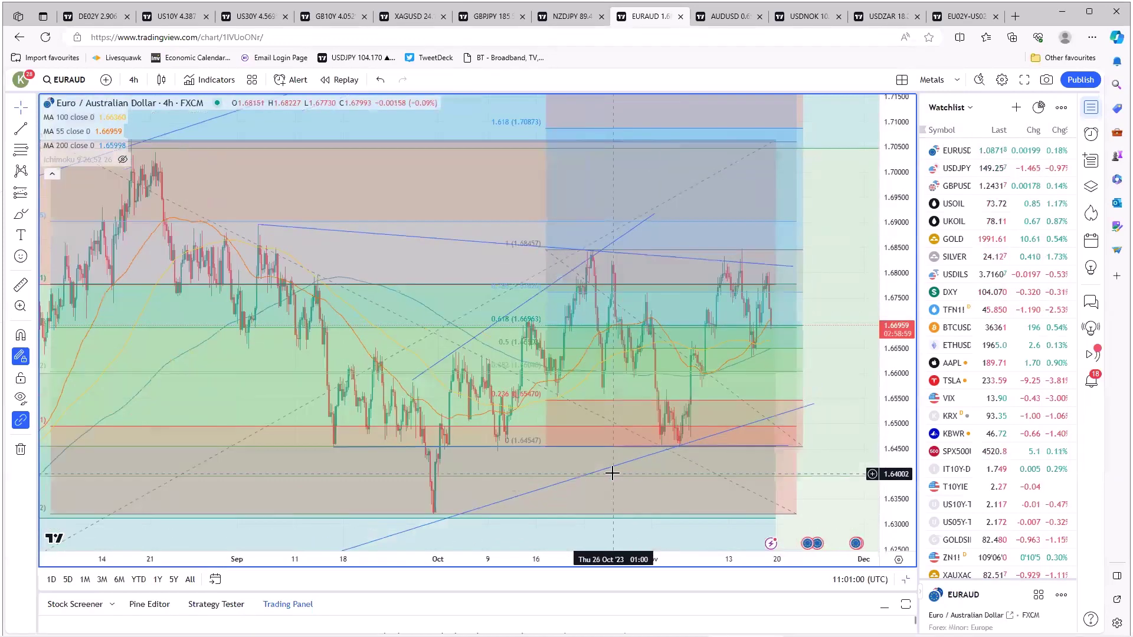
scroll(612, 473, up, 2)
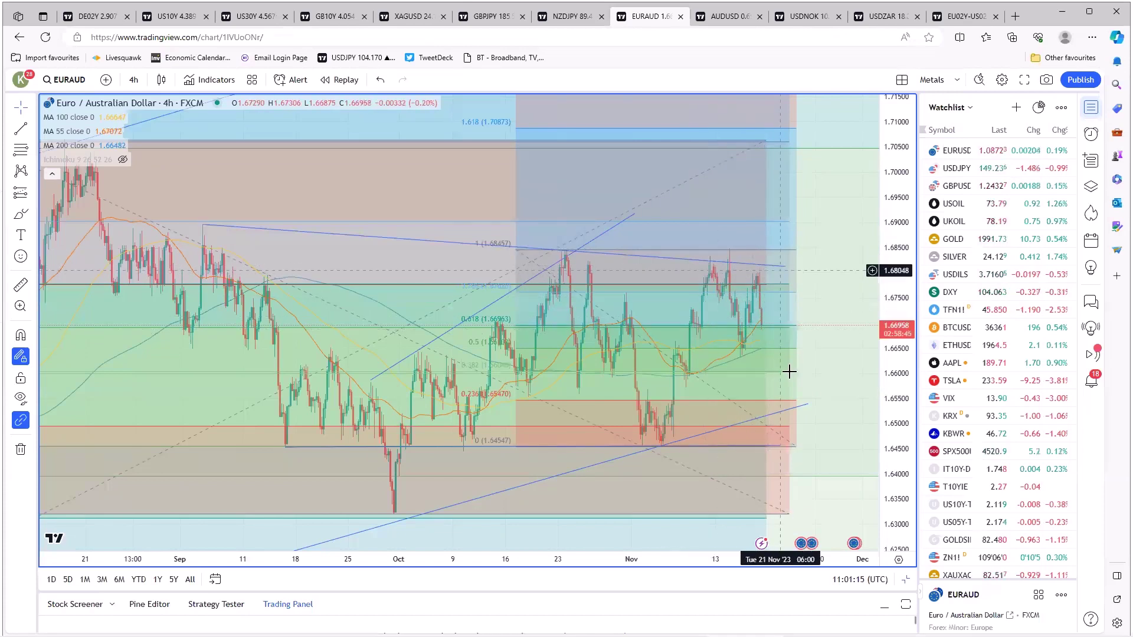
mouse_move(443, 533)
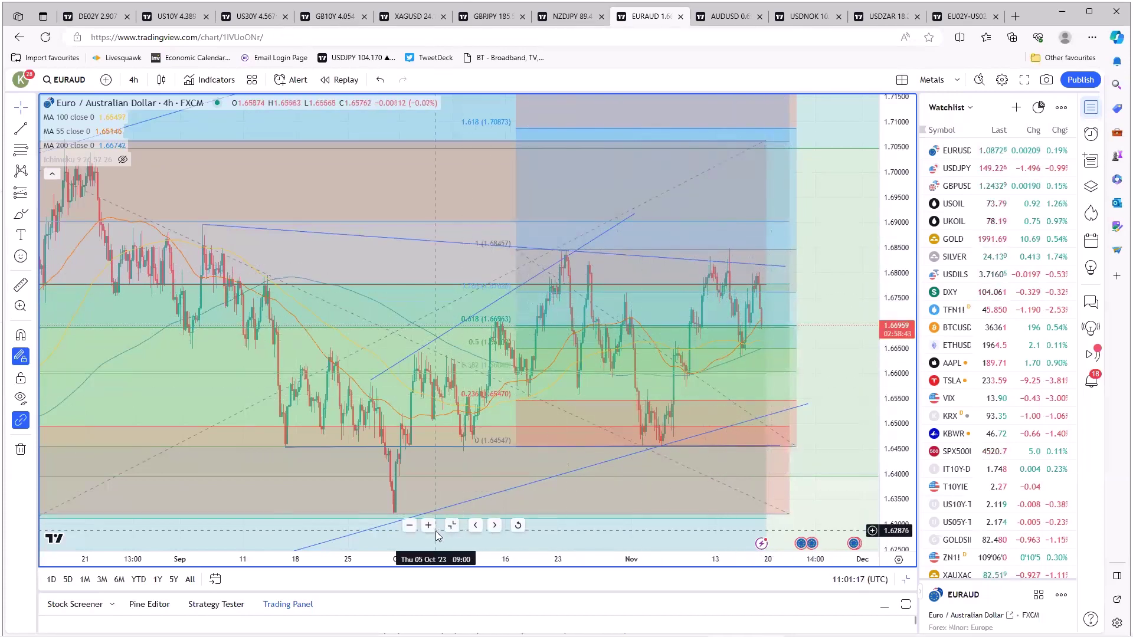
key(alt+Return)
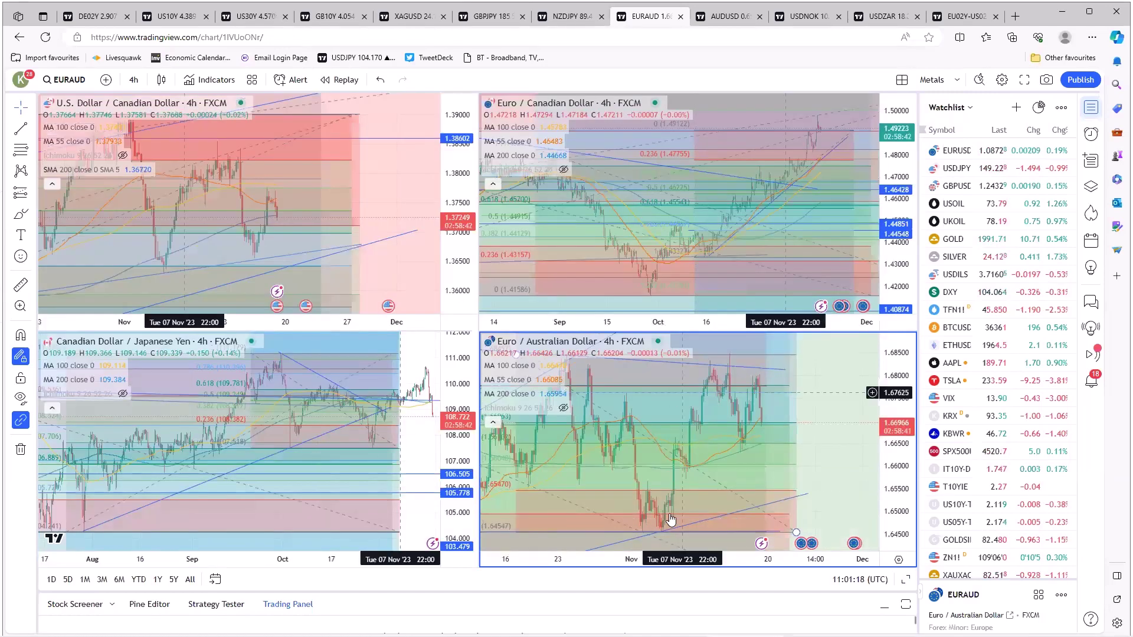
key(alt+Return)
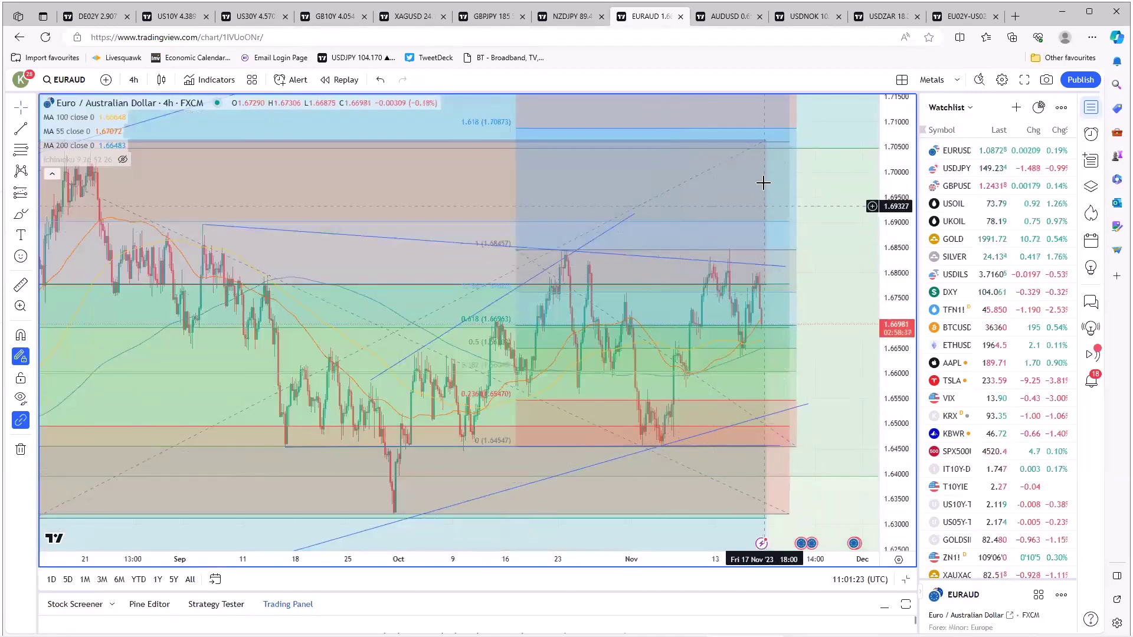
scroll(732, 308, down, 4)
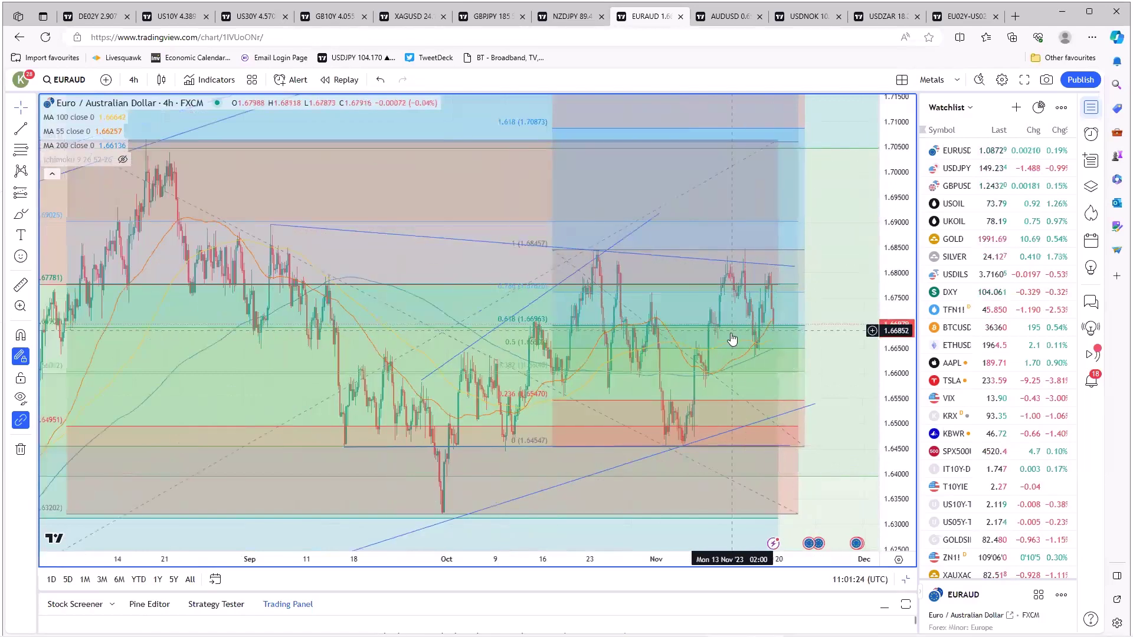
Extend the dashed EURAUD trendline further right to about 1.7065
drag(820, 140, 843, 139)
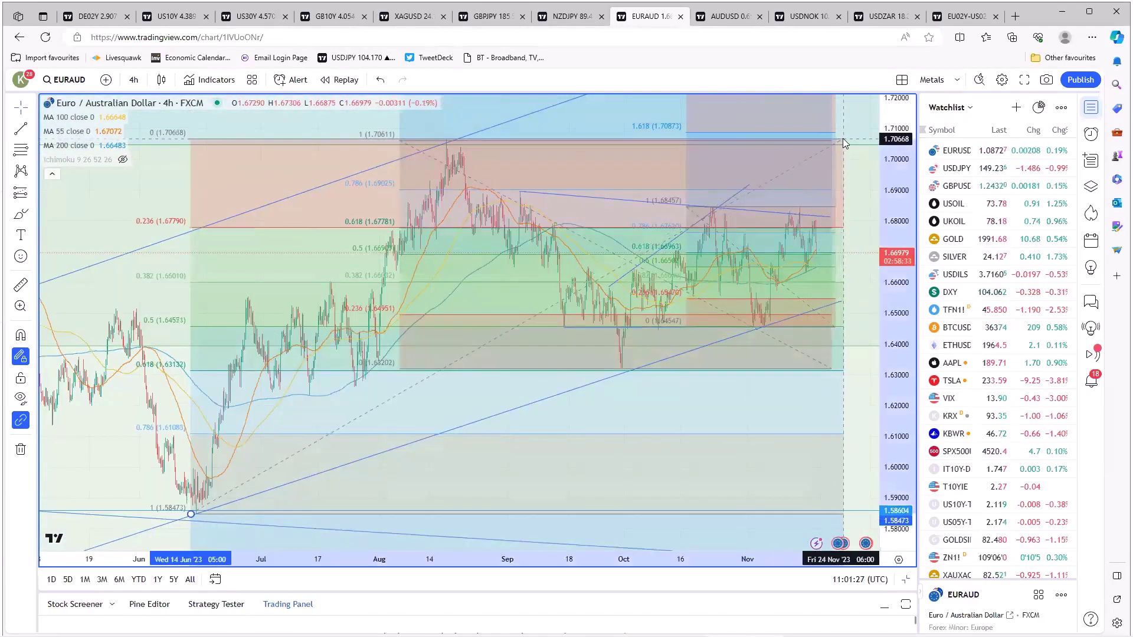
scroll(585, 455, up, 2)
scroll(585, 455, up, 2)
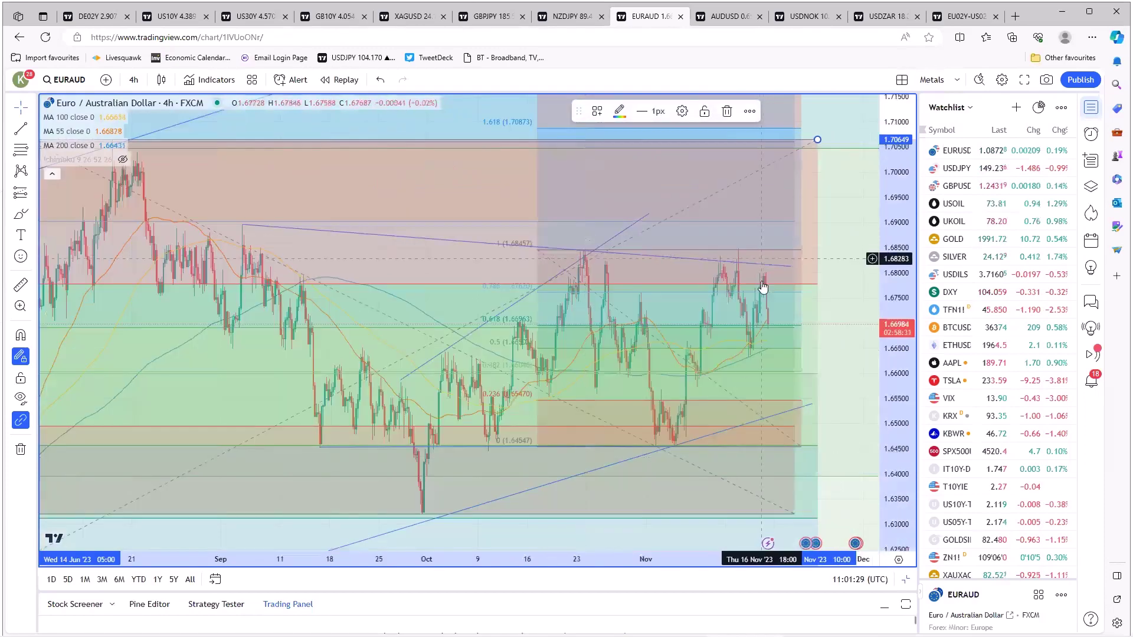
click(738, 288)
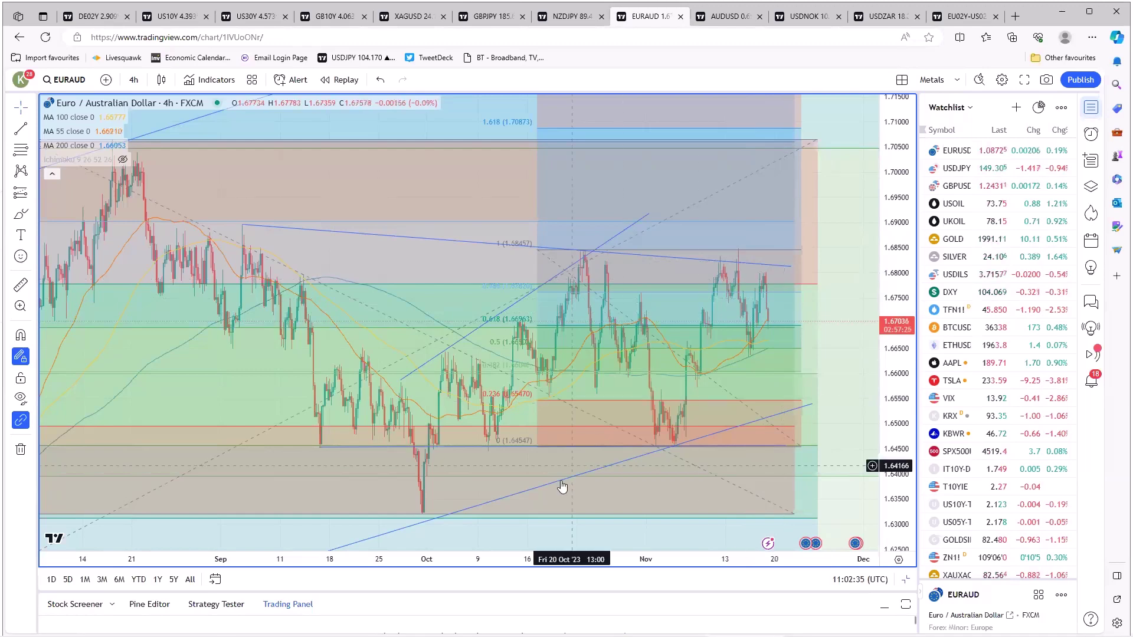
Open the gold, silver and crude oil chart set and maximize the XAUUSD chart
key(alt+Return)
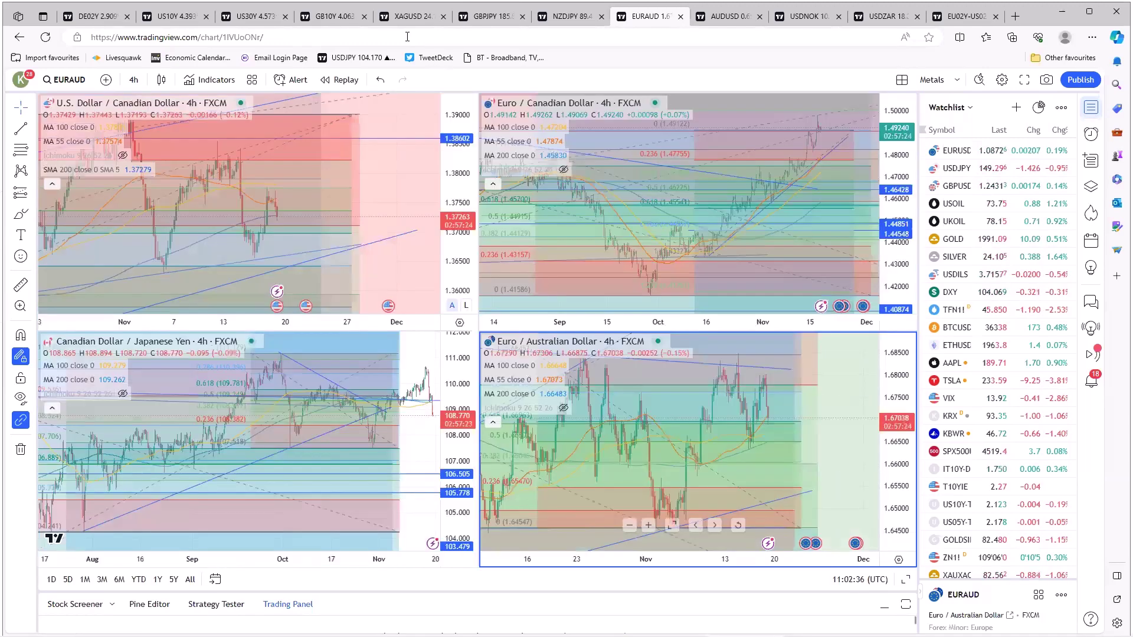
click(409, 17)
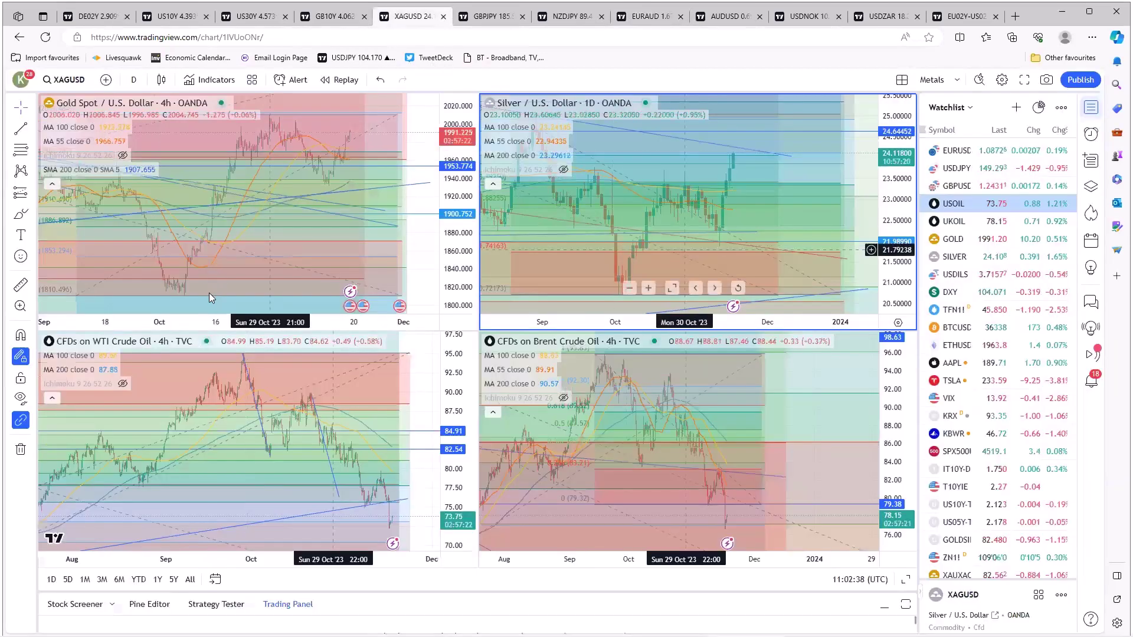
key(alt+Return)
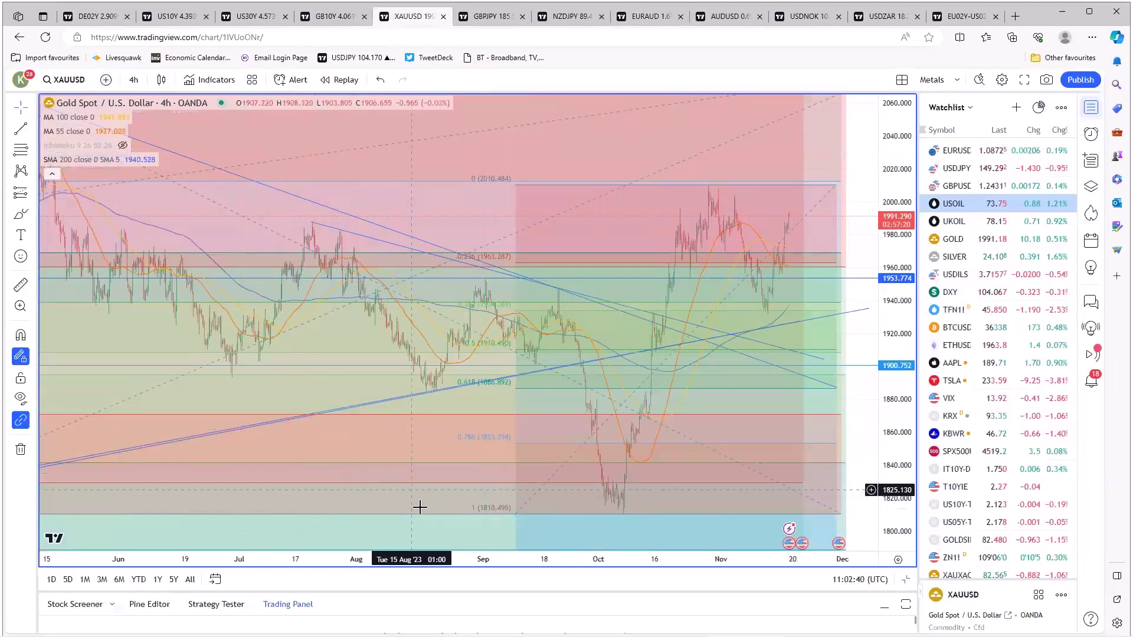
scroll(449, 481, down, 3)
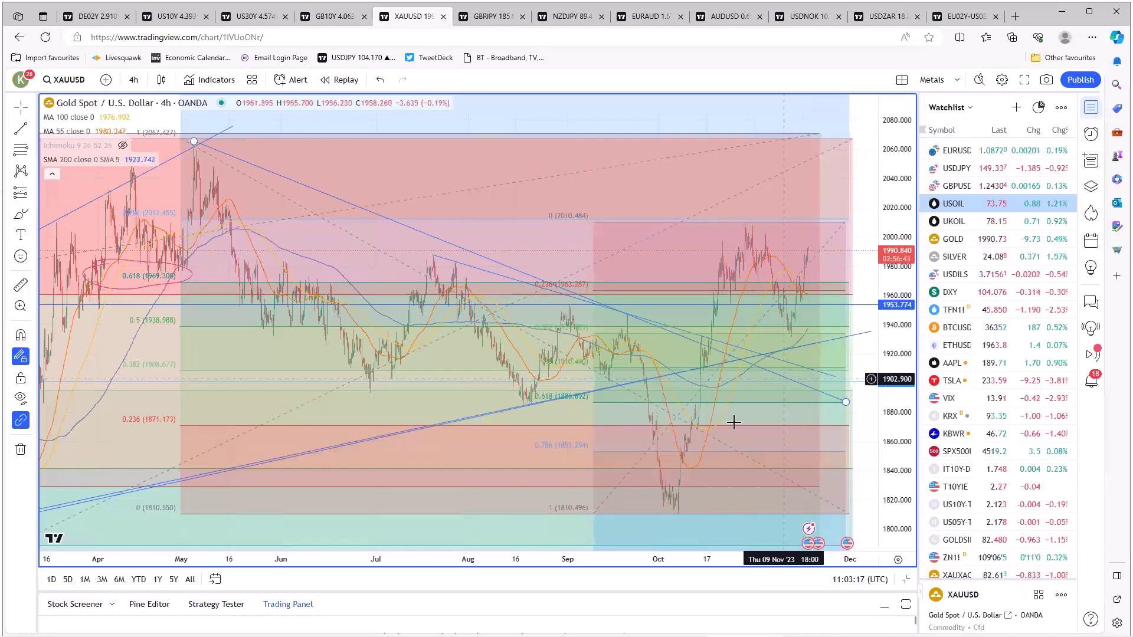
mouse_move(449, 529)
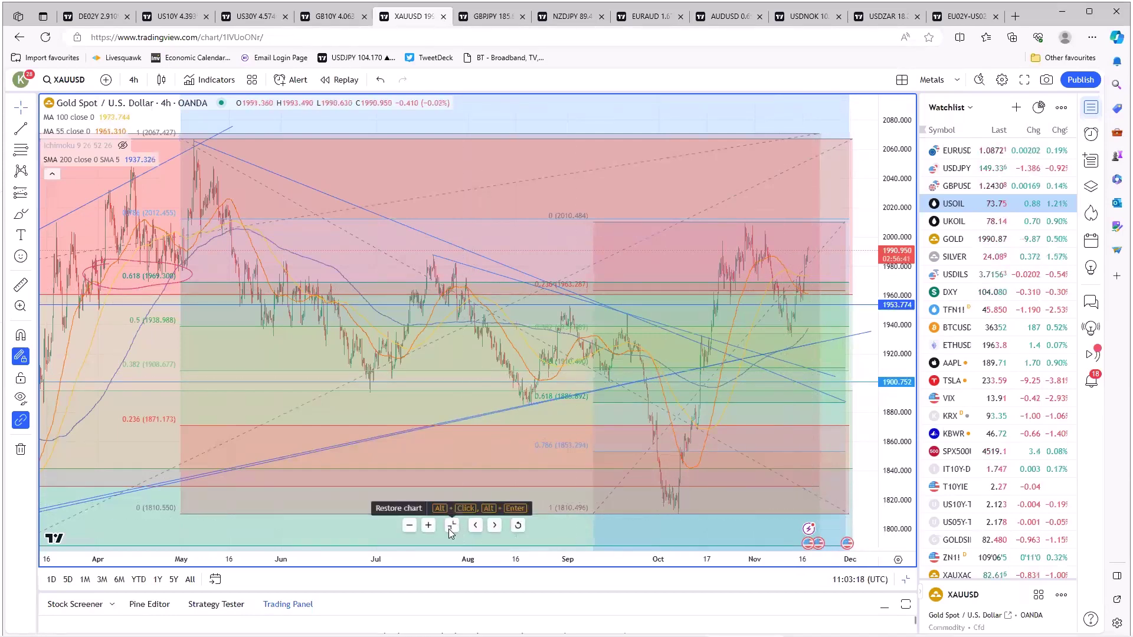
alt+click(596, 314)
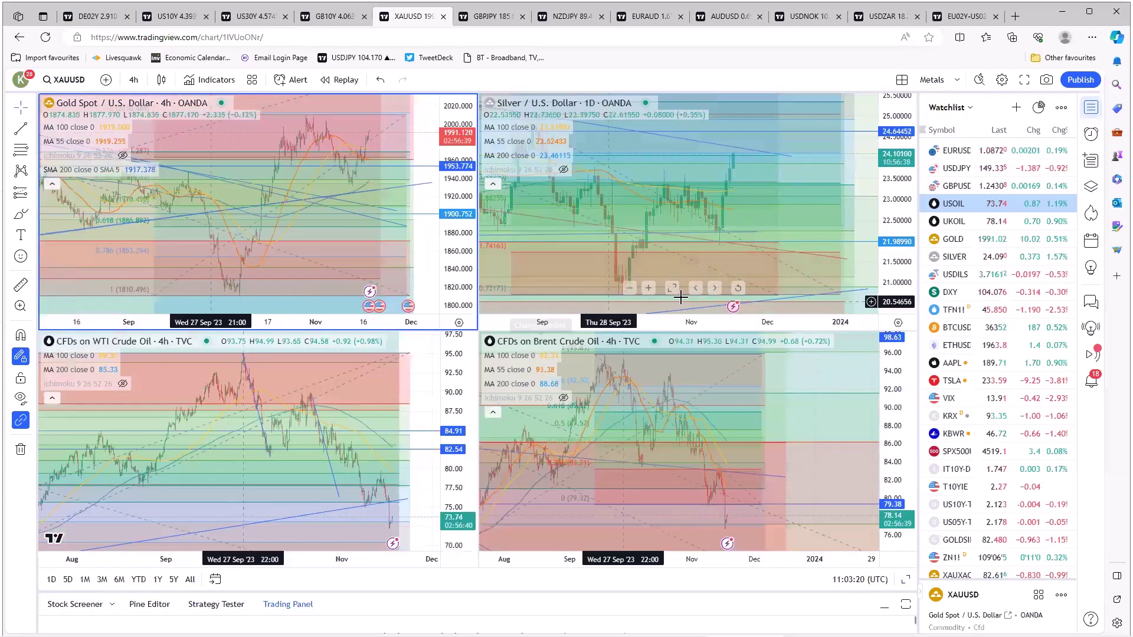
key(alt+Return)
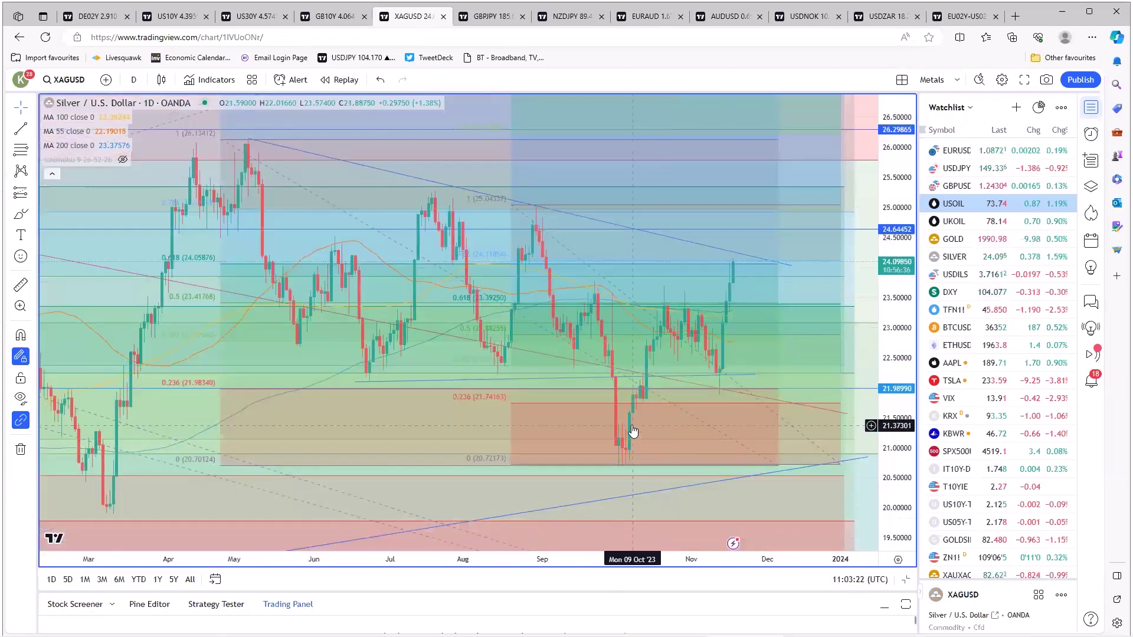
scroll(632, 433, up, 5)
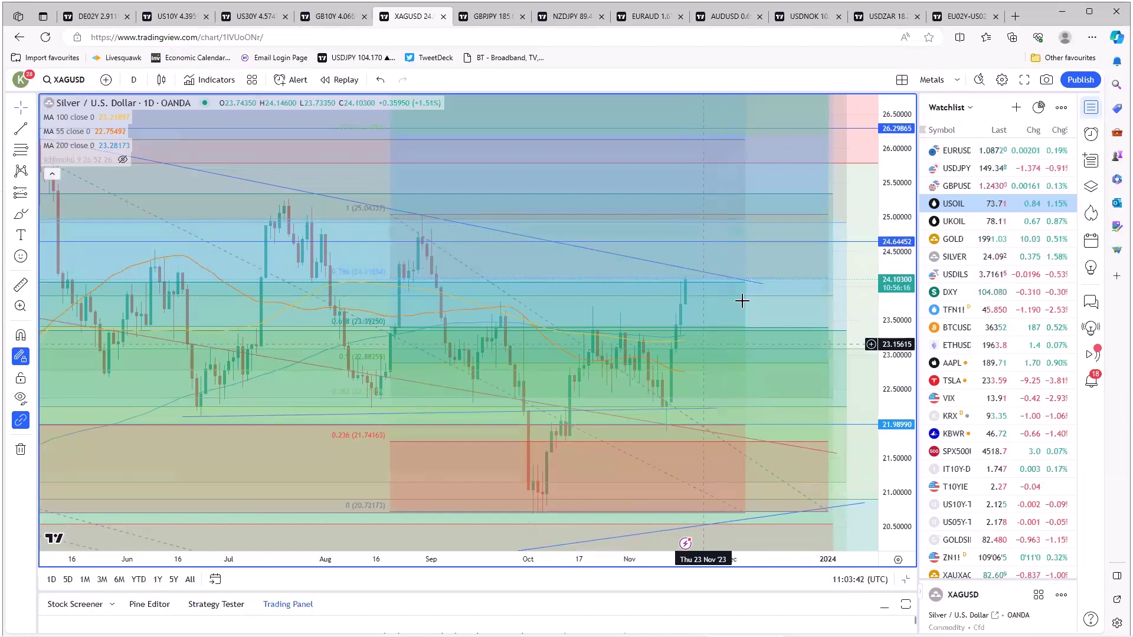
scroll(741, 277, down, 5)
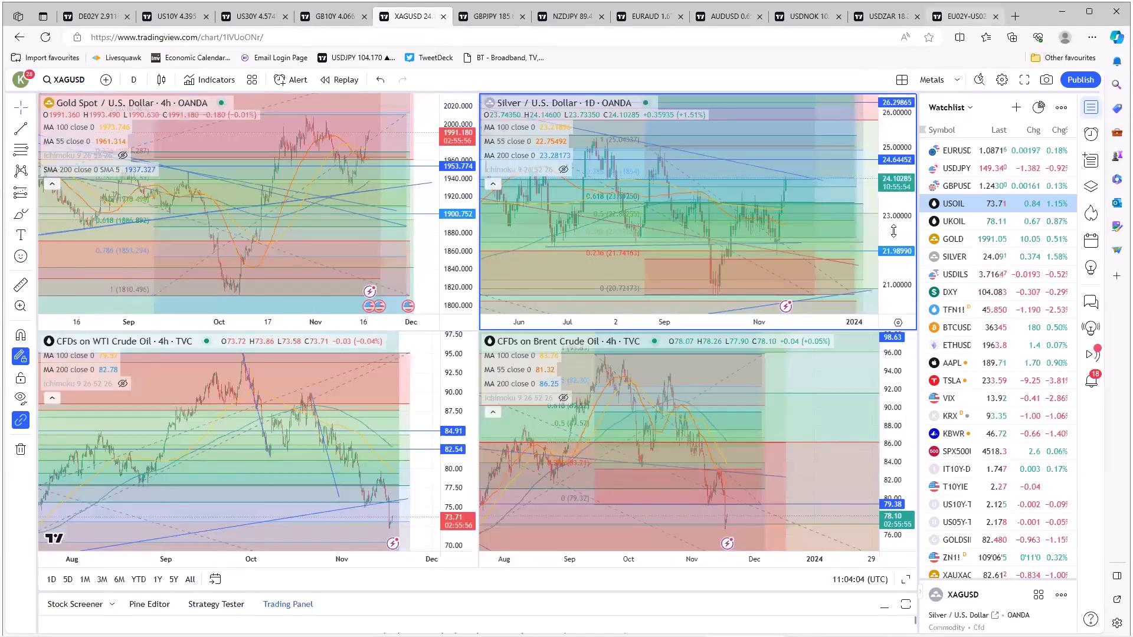
Open the US500 chart set and maximize the US 500 4-hour chart
click(966, 16)
click(673, 289)
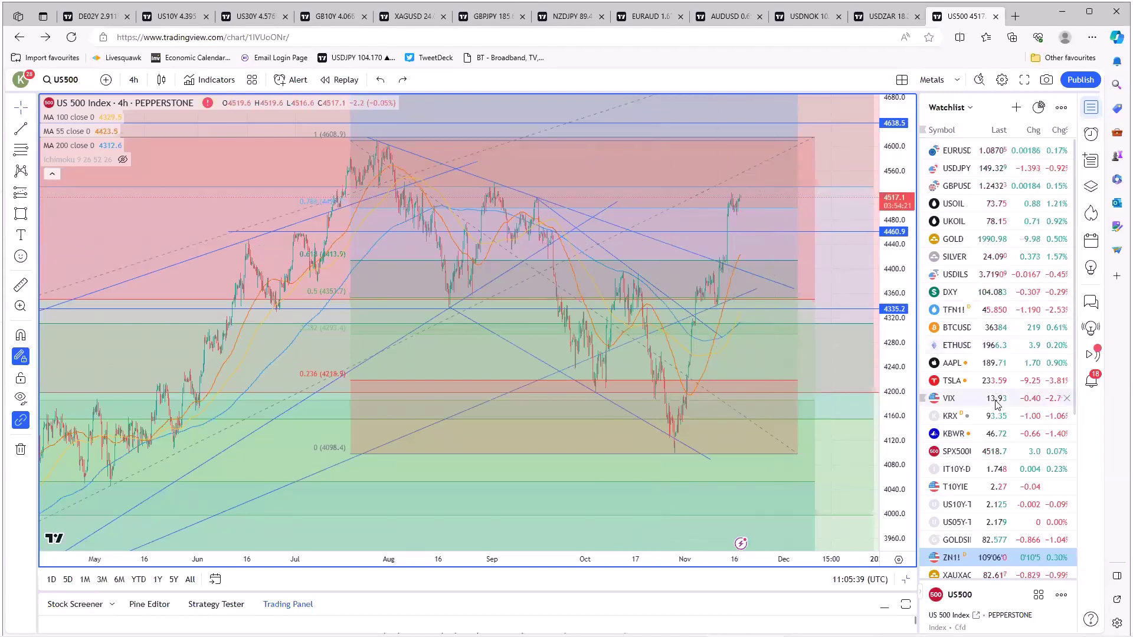
Scroll the watchlist down to show AMZN, NVDA, QQQ and TLT
scroll(996, 401, down, 5)
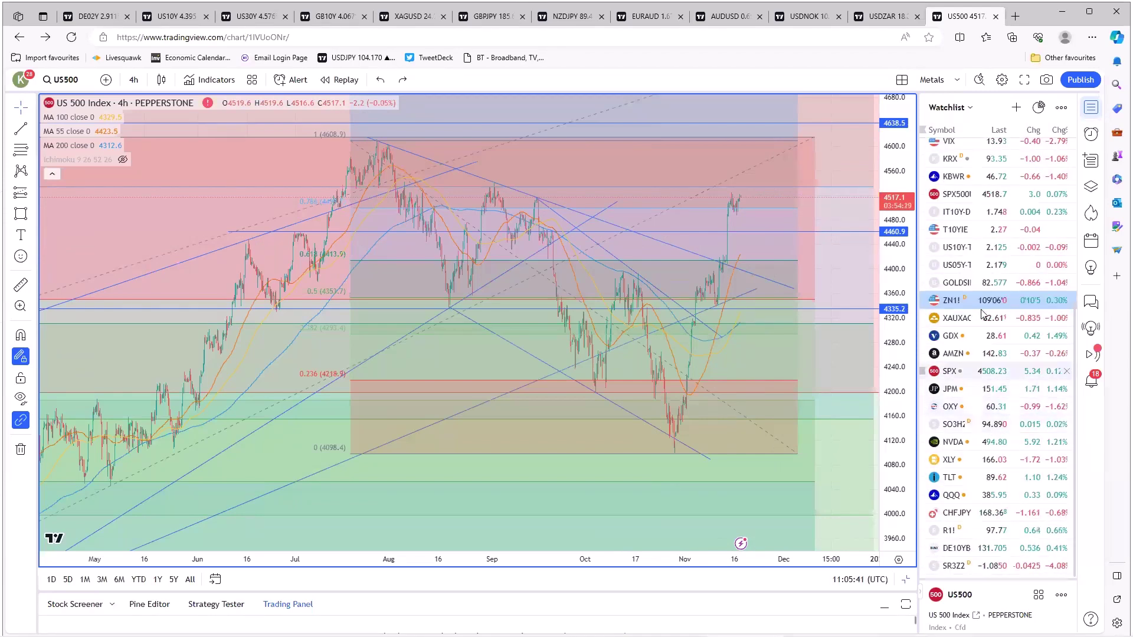